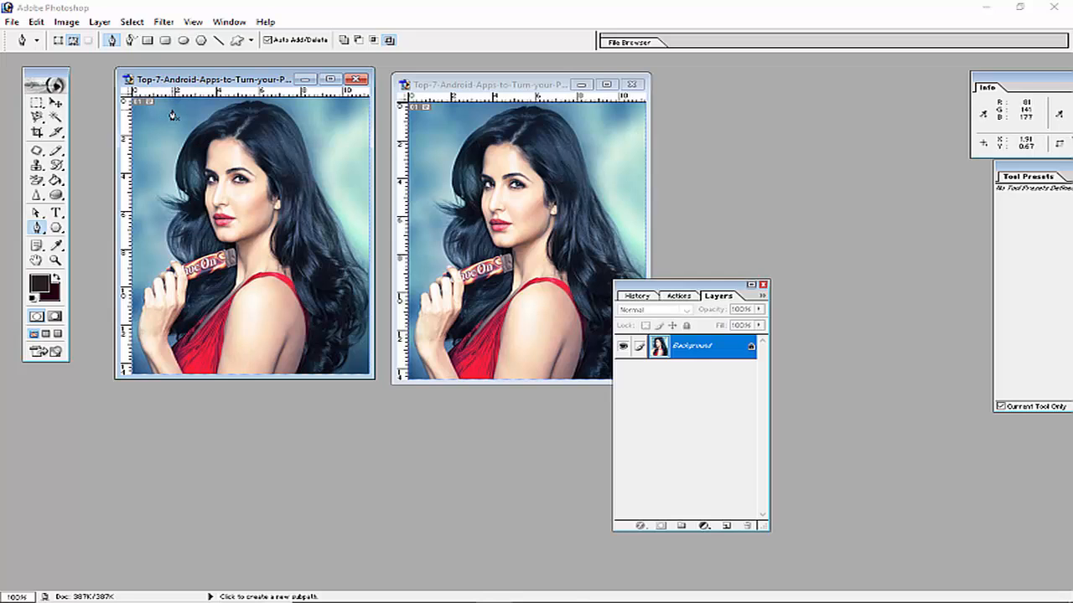
# Arrange the original portrait and its copy side by side with a gap between the two image windows
pyautogui.click(171, 114)
pyautogui.moveTo(216, 83)
pyautogui.mouseDown()
pyautogui.moveTo(196, 110)
pyautogui.moveTo(212, 90)
pyautogui.moveTo(216, 99)
pyautogui.moveTo(201, 86)
pyautogui.moveTo(224, 92)
pyautogui.mouseUp()
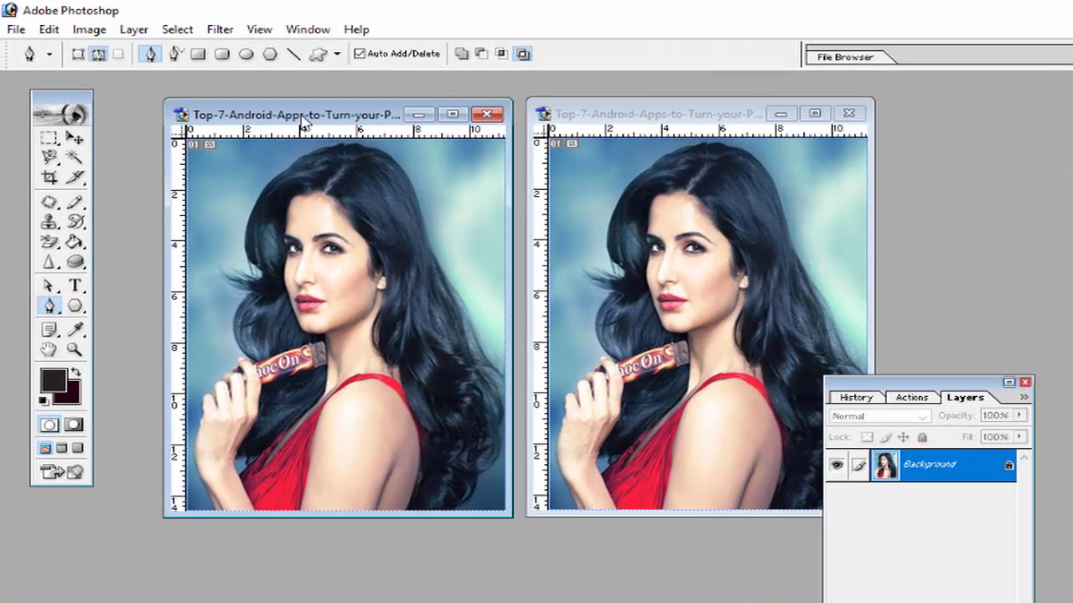
pyautogui.click(611, 114)
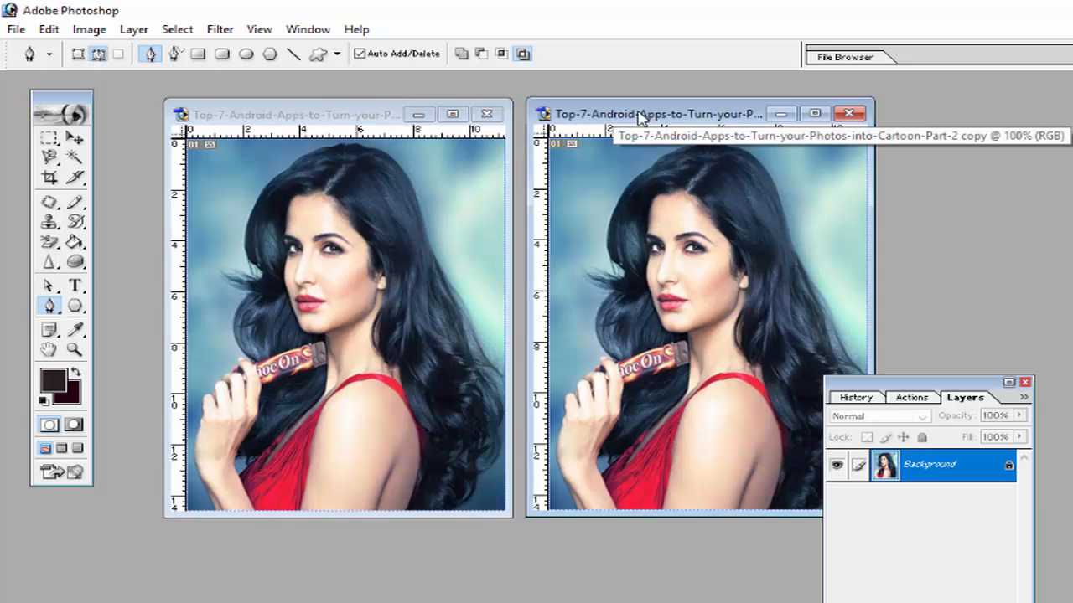
pyautogui.moveTo(634, 119); pyautogui.dragTo(725, 115)
pyautogui.moveTo(325, 115); pyautogui.dragTo(358, 115)
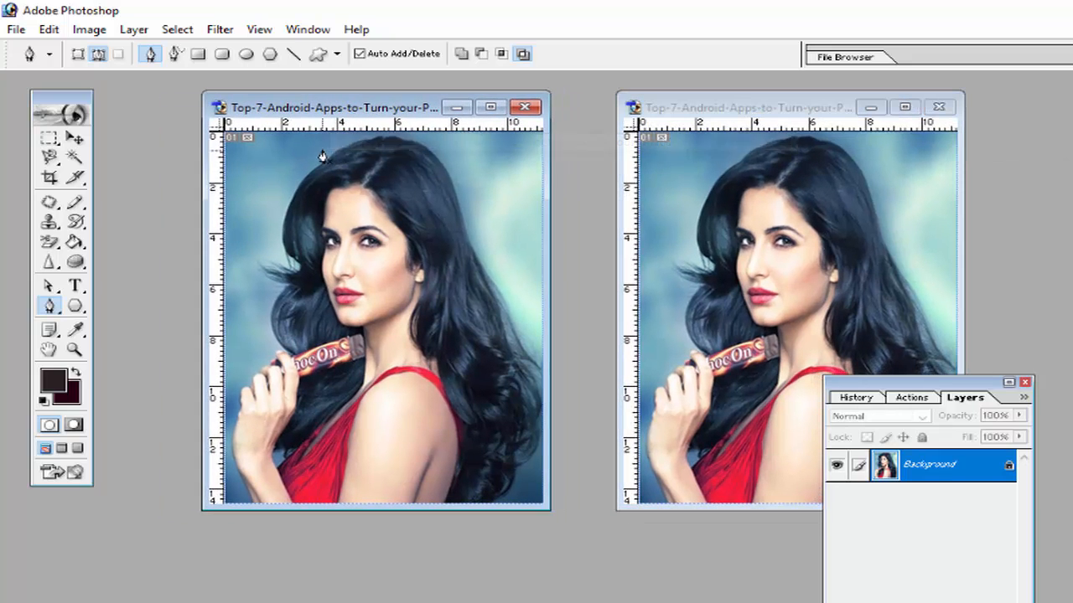
# With the Pen tool in paths mode, start the hair outline on the original portrait, tracing down along the dress neckline
pyautogui.click(49, 307)
pyautogui.click(118, 306)
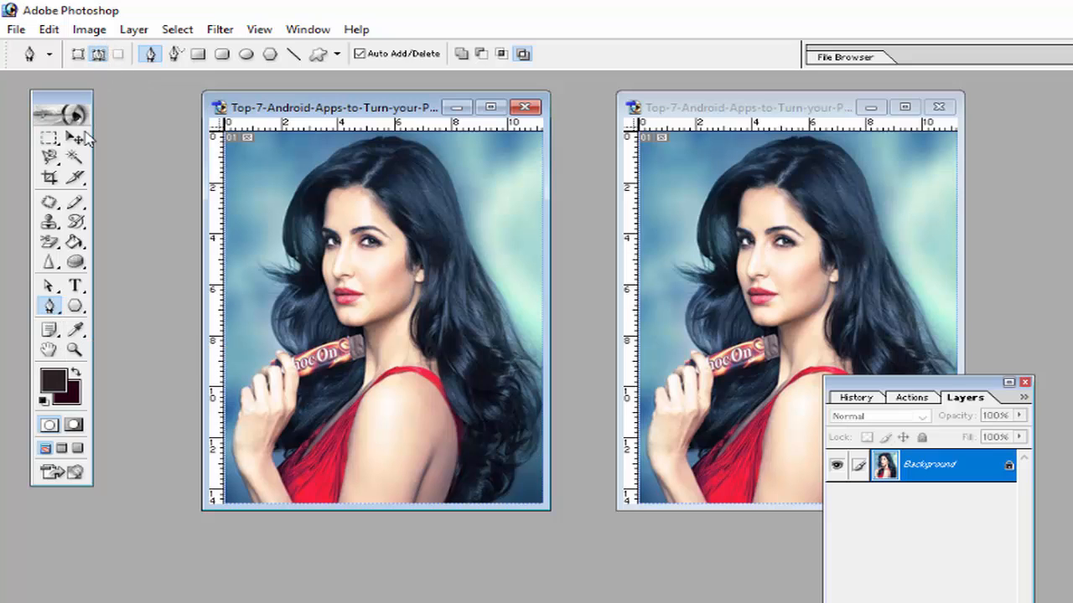
pyautogui.click(98, 56)
pyautogui.click(345, 400)
pyautogui.click(361, 389)
pyautogui.click(330, 420)
pyautogui.click(316, 432)
pyautogui.click(298, 445)
# Continue the hair path up along the hand, past the chocolate bar and along the outer curl above it
pyautogui.click(296, 410)
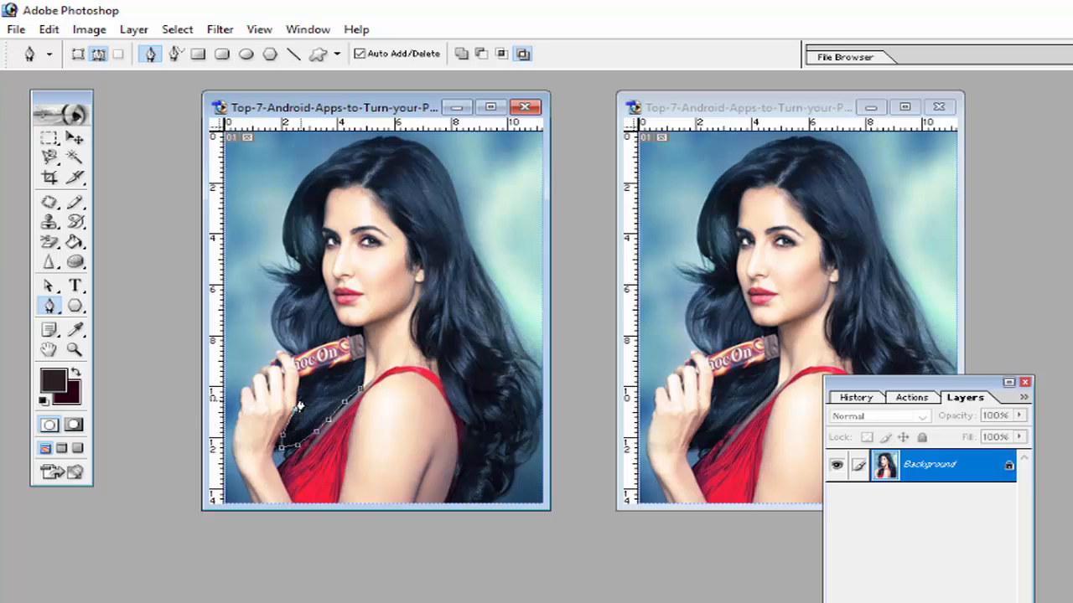
pyautogui.click(300, 396)
pyautogui.click(302, 382)
pyautogui.click(295, 365)
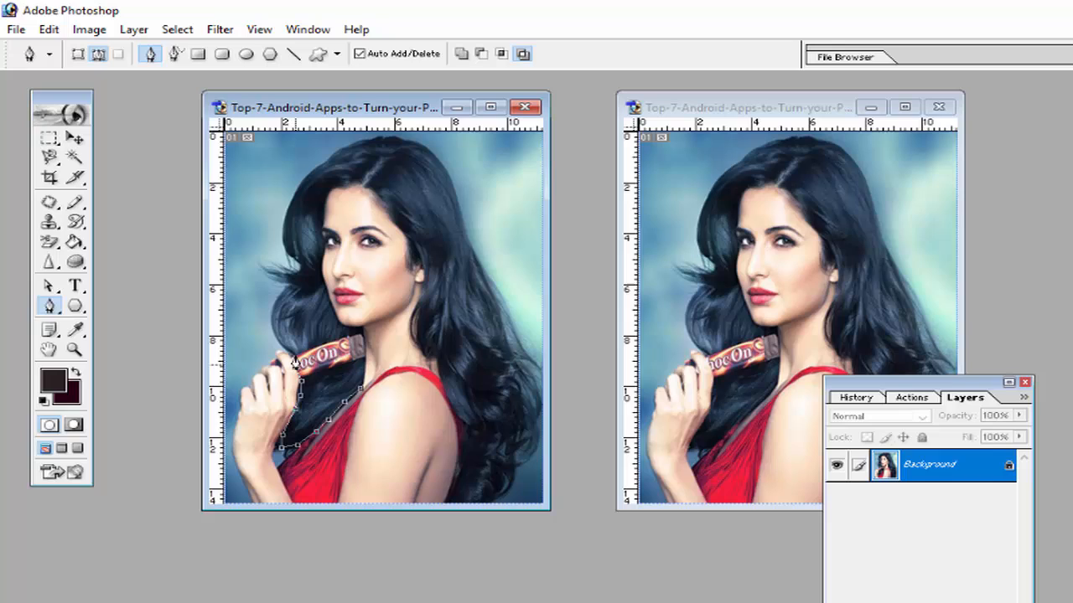
pyautogui.click(272, 325)
pyautogui.click(271, 308)
pyautogui.click(282, 293)
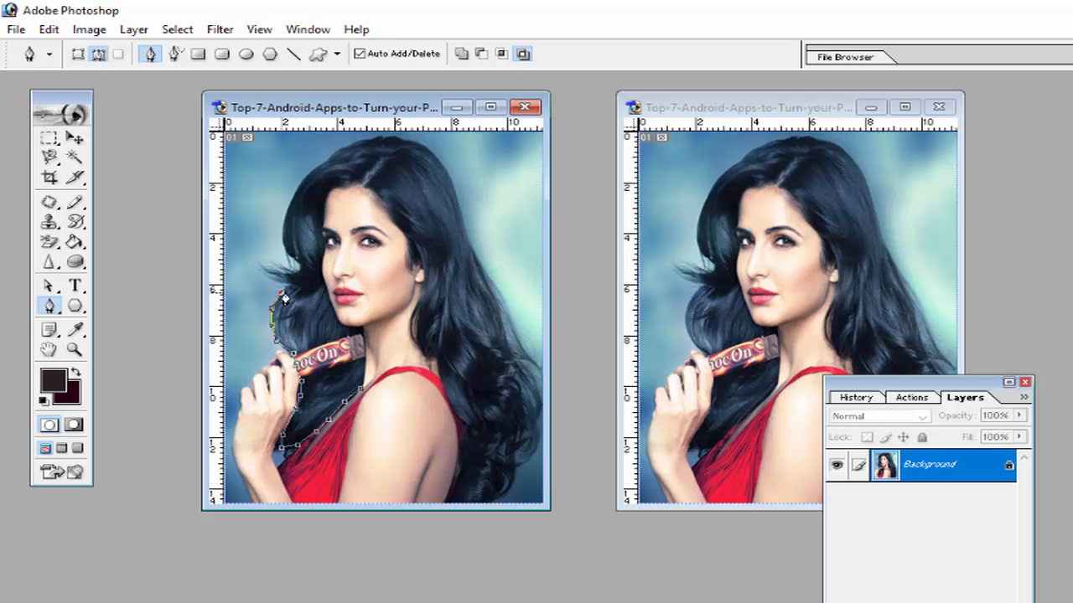
# Trace the hair path around the stray wisp and up the outer left side of the hair towards the crown
pyautogui.click(273, 280)
pyautogui.click(264, 273)
pyautogui.click(260, 264)
pyautogui.click(297, 266)
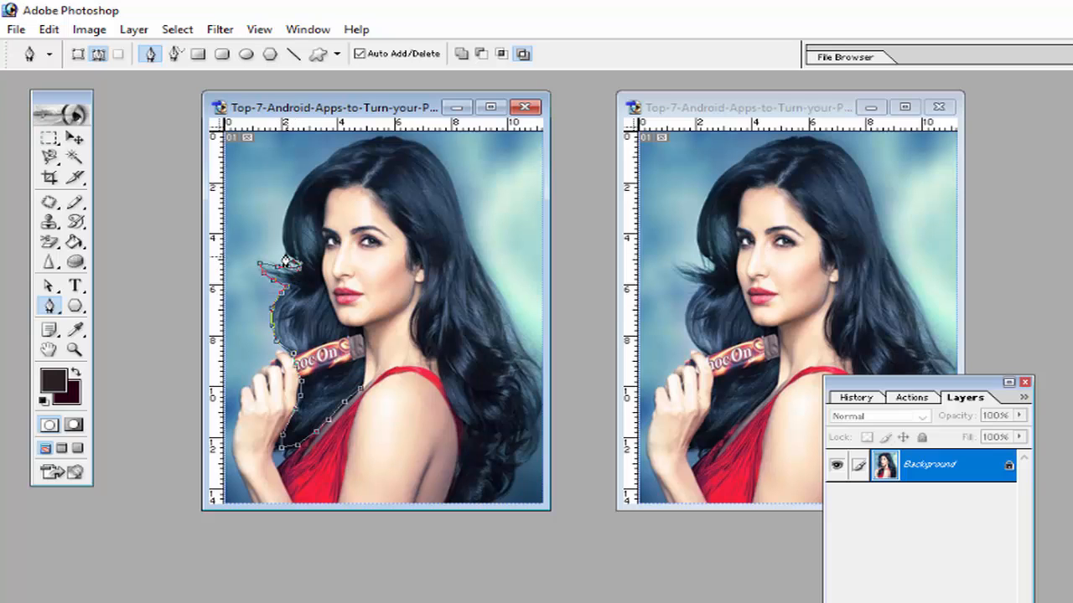
pyautogui.click(282, 245)
pyautogui.click(287, 210)
pyautogui.click(295, 190)
pyautogui.click(306, 173)
pyautogui.click(320, 159)
pyautogui.click(342, 152)
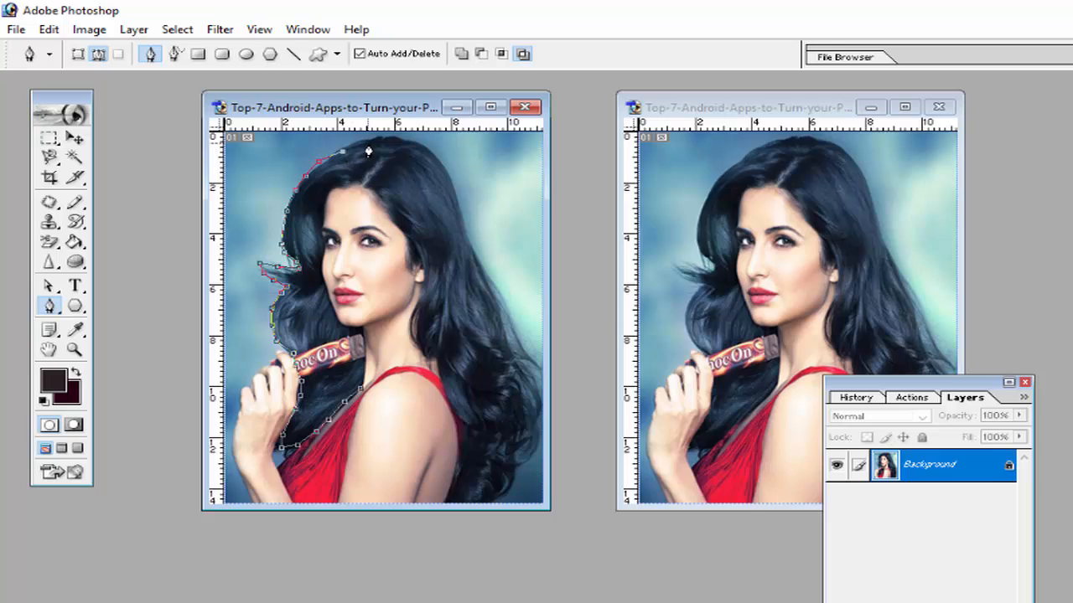
# Extend the hair path over the crown and down the upper right side of the head
pyautogui.click(411, 145)
pyautogui.click(435, 157)
pyautogui.click(453, 181)
pyautogui.click(456, 199)
pyautogui.click(461, 221)
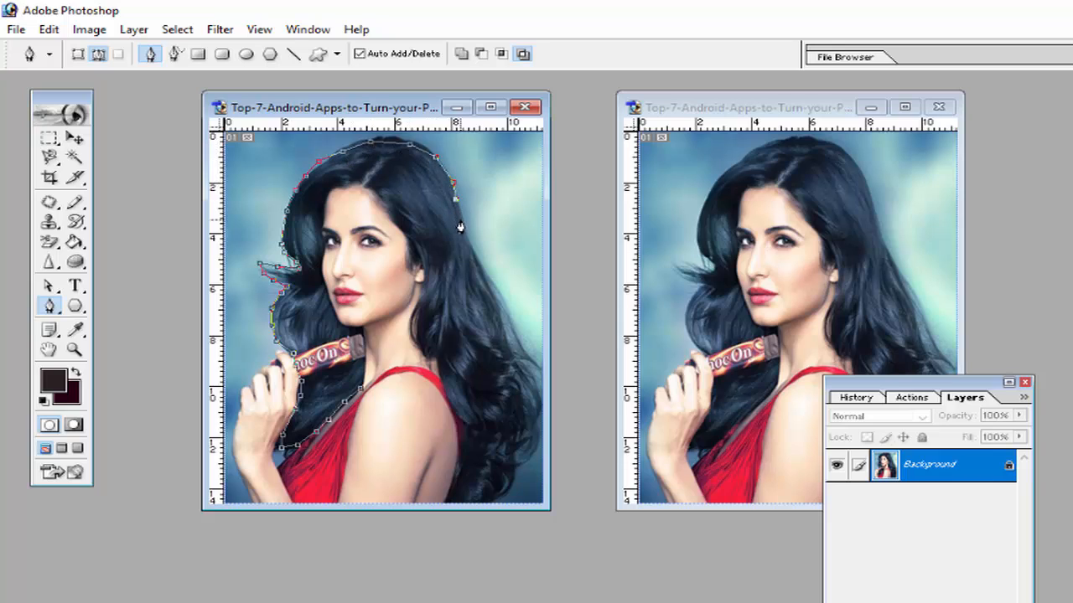
# Continue the hair path down the long outer right edge of the hair to the image's right border
pyautogui.click(468, 238)
pyautogui.click(475, 251)
pyautogui.click(480, 261)
pyautogui.click(495, 290)
pyautogui.click(506, 312)
pyautogui.click(518, 341)
pyautogui.click(541, 361)
pyautogui.click(535, 384)
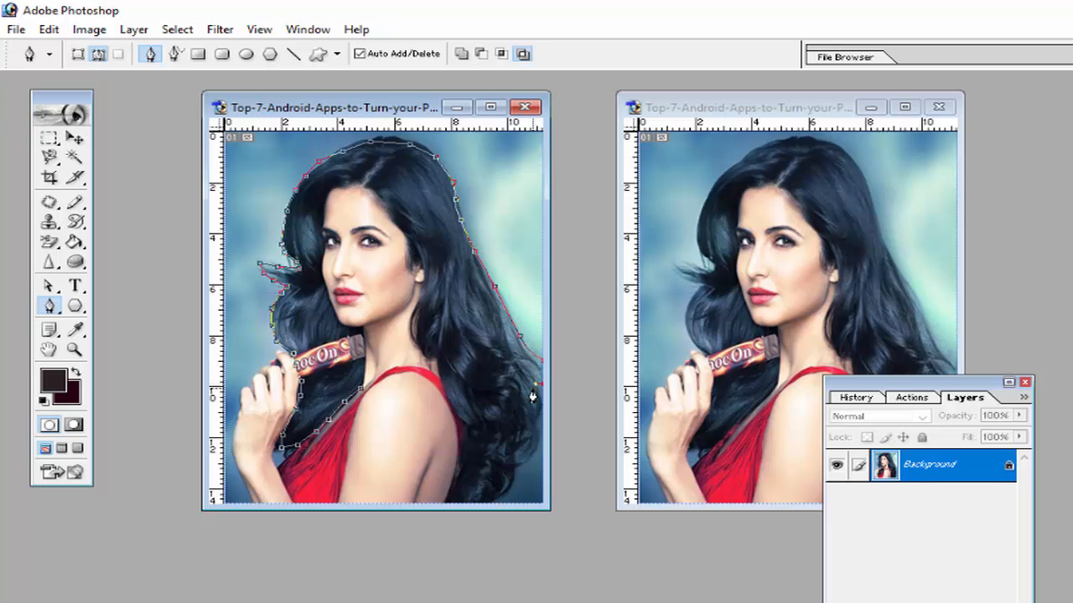
# Trace the hair path around the lower right curls down to the bottom edge of the picture
pyautogui.click(539, 406)
pyautogui.click(540, 440)
pyautogui.click(518, 459)
pyautogui.click(512, 491)
pyautogui.click(501, 497)
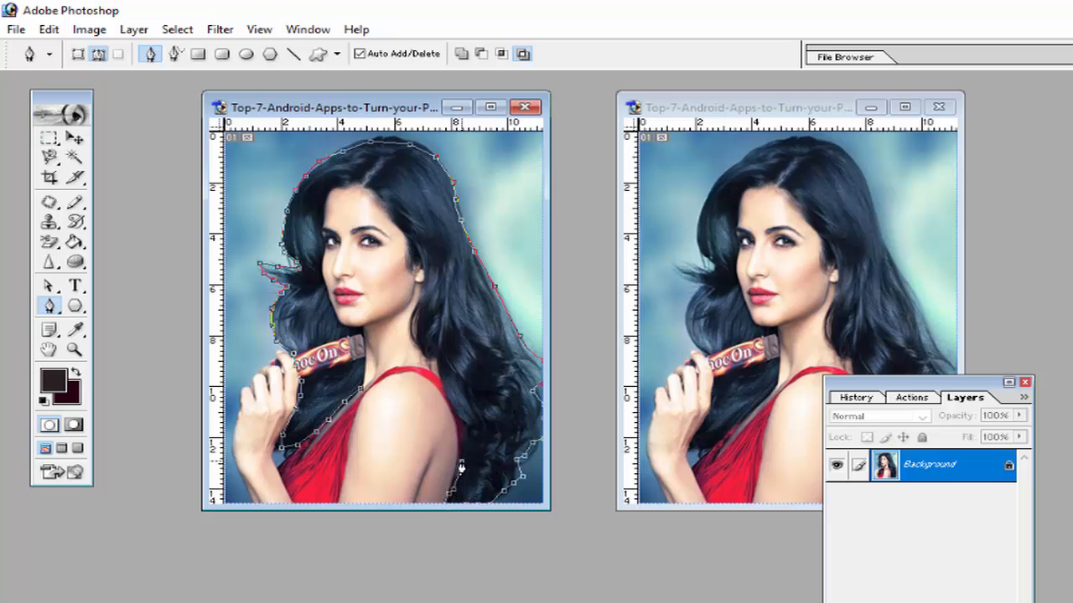
# Bring the hair path back up along the upper arm and shoulder to the base of the neck
pyautogui.click(463, 427)
pyautogui.click(445, 392)
pyautogui.click(441, 366)
pyautogui.click(436, 354)
pyautogui.click(425, 349)
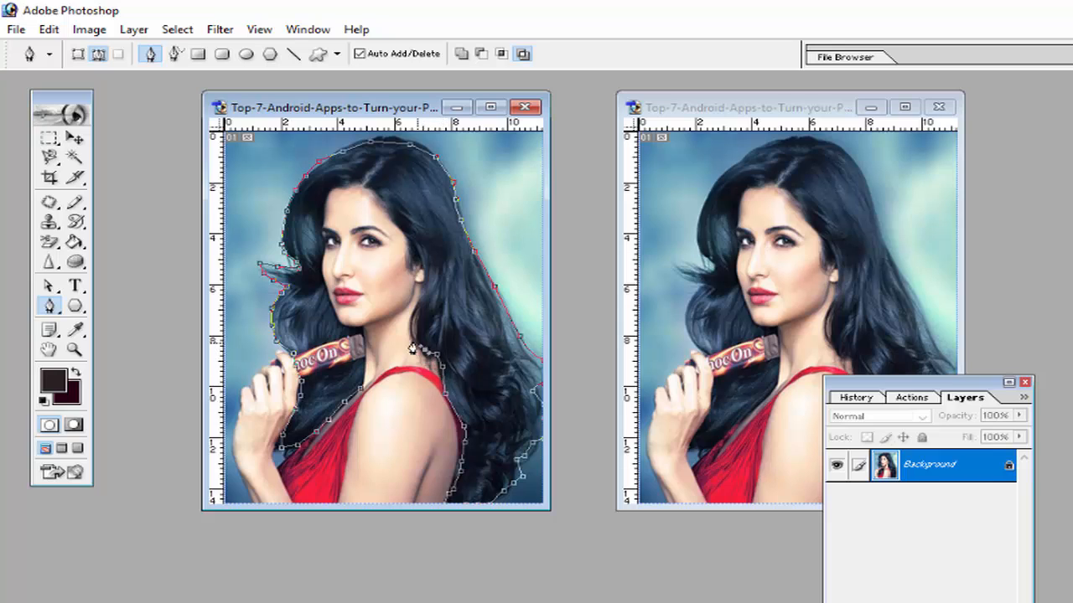
# Trace the inner hair edge up along the neck and jaw and past the ear
pyautogui.click(410, 335)
pyautogui.click(419, 307)
pyautogui.click(423, 287)
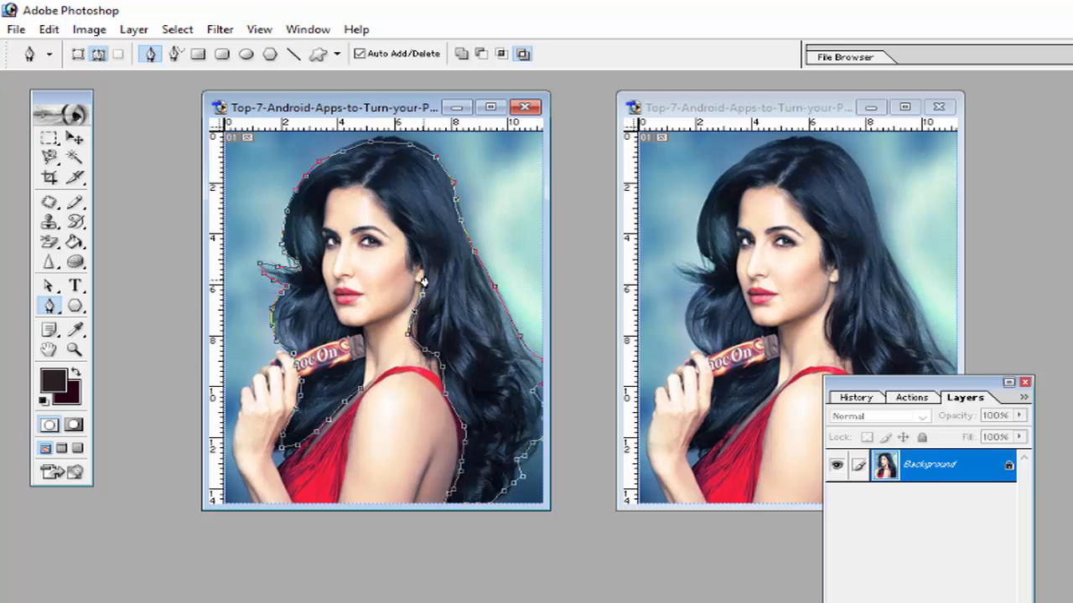
pyautogui.click(422, 268)
pyautogui.click(415, 249)
# Trace the hairline across the forehead and down the left side of the face and neck, and close the hair path
pyautogui.click(386, 201)
pyautogui.click(369, 191)
pyautogui.click(356, 183)
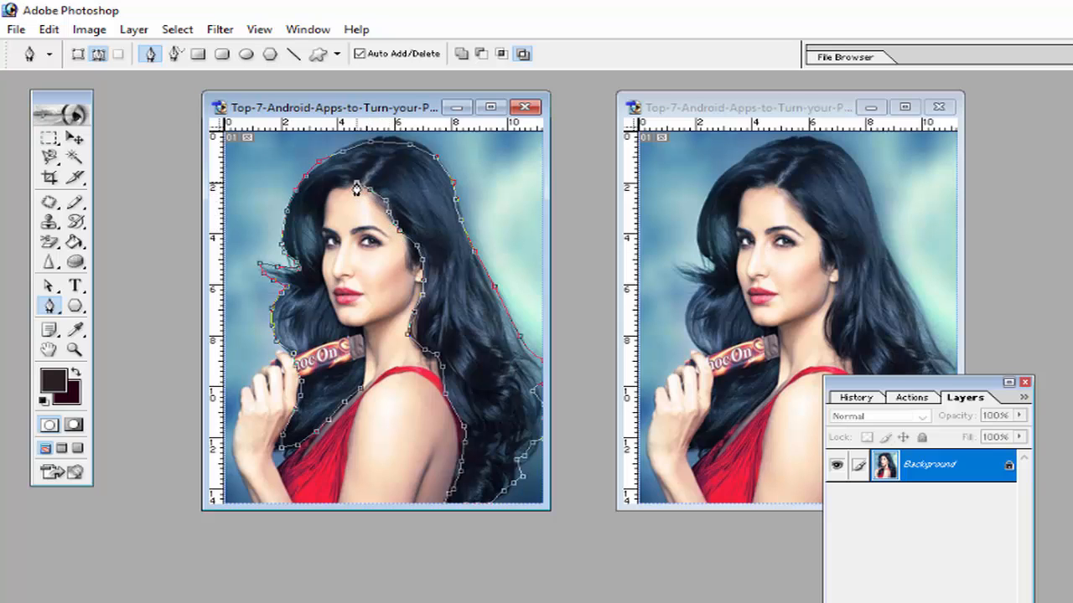
pyautogui.click(342, 183)
pyautogui.click(328, 192)
pyautogui.click(325, 206)
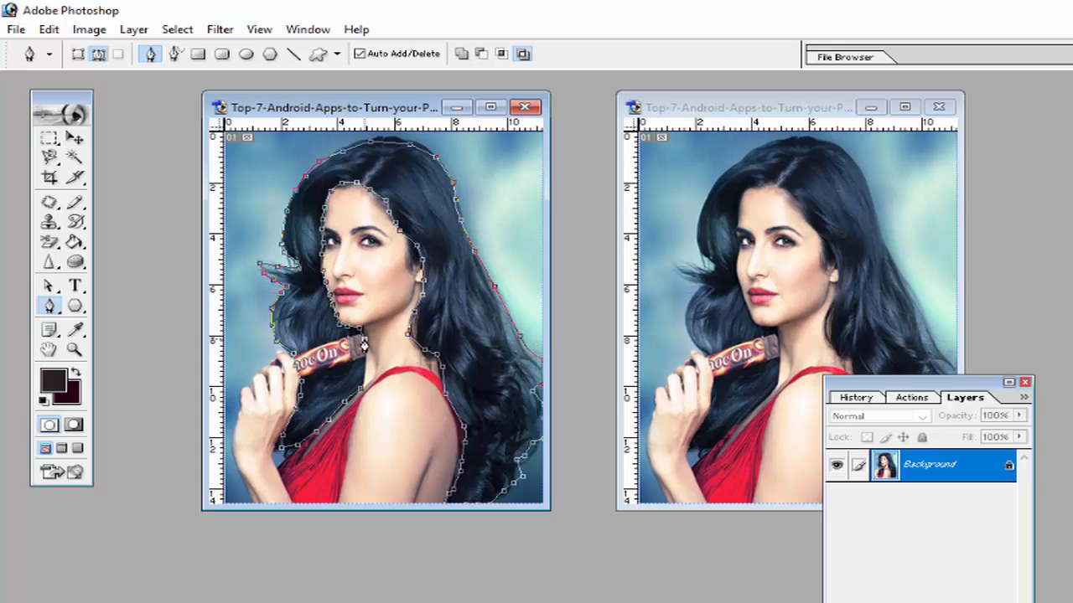
pyautogui.click(361, 395)
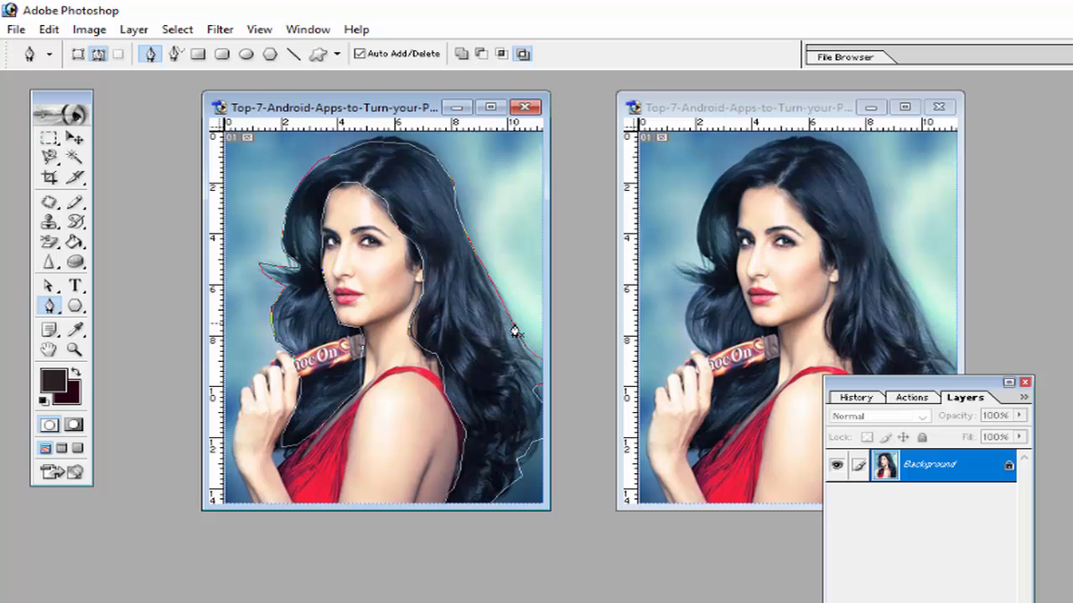
# Convert the hair path into a new anti-aliased selection with a feather radius of 1 pixel
pyautogui.rightClick(451, 279)
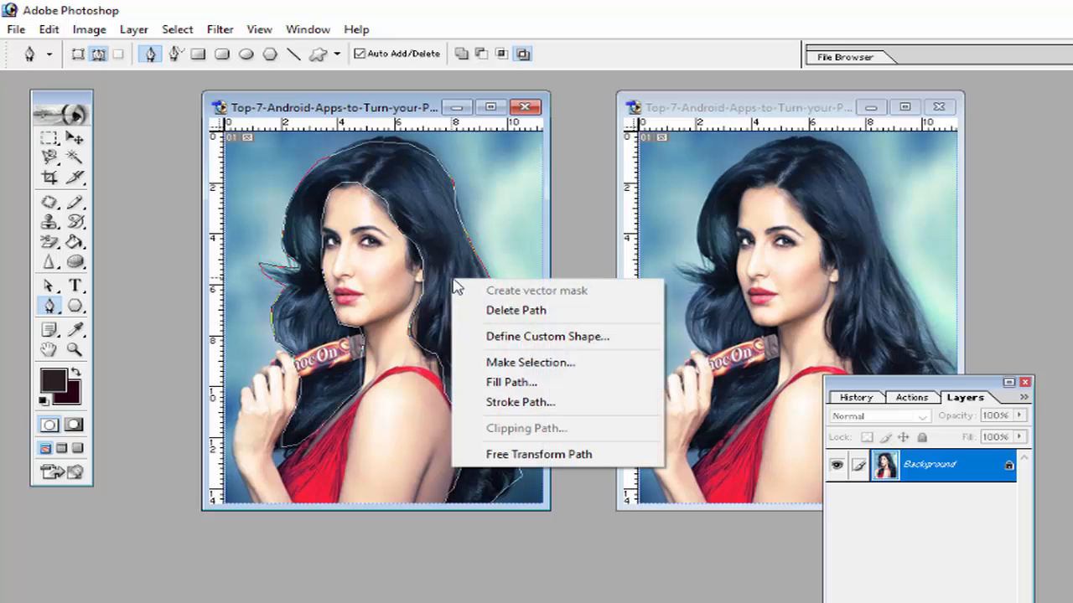
pyautogui.click(486, 366)
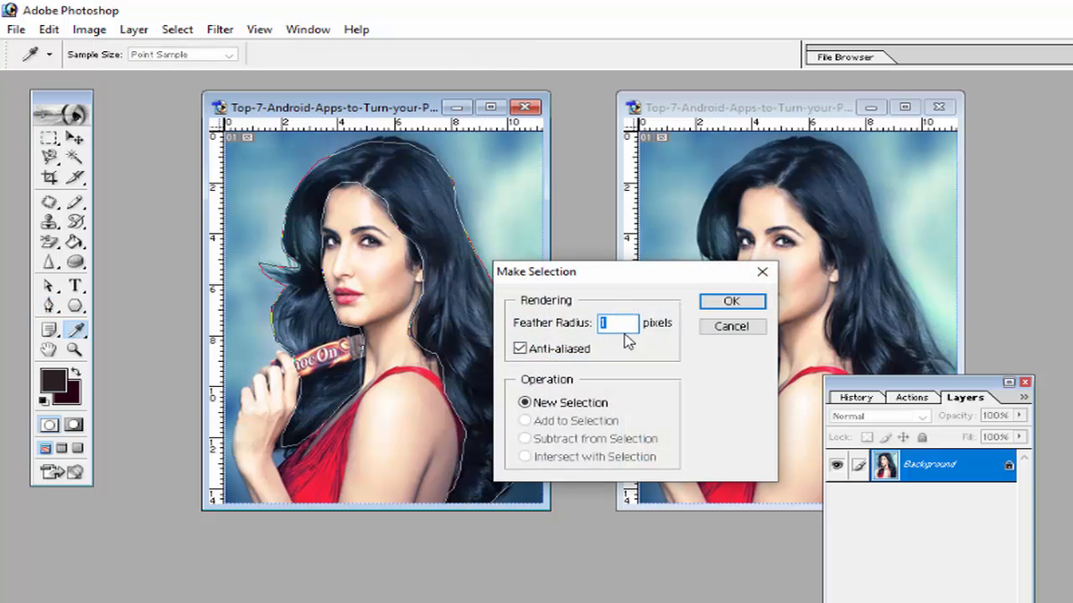
pyautogui.click(726, 300)
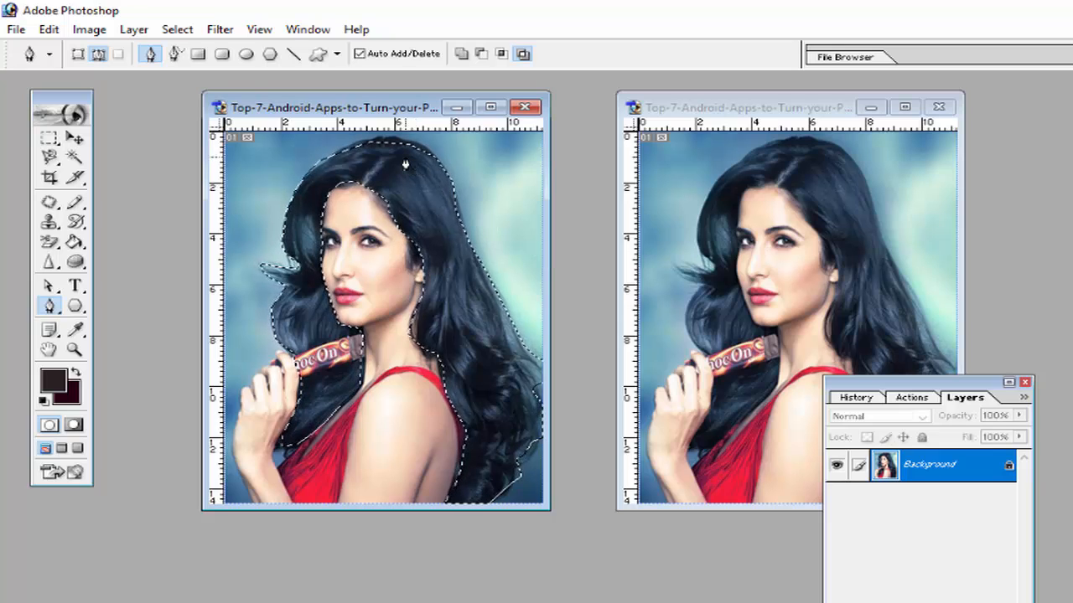
# Create a new layer named "hair color" in Normal mode at 100% opacity
pyautogui.click(137, 32)
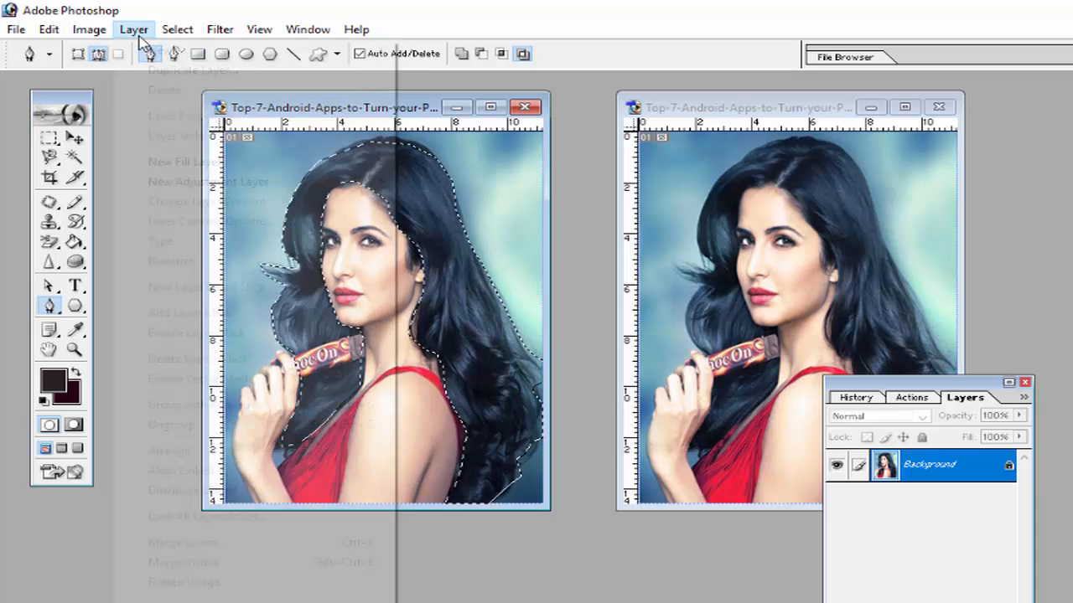
pyautogui.moveTo(302, 52)
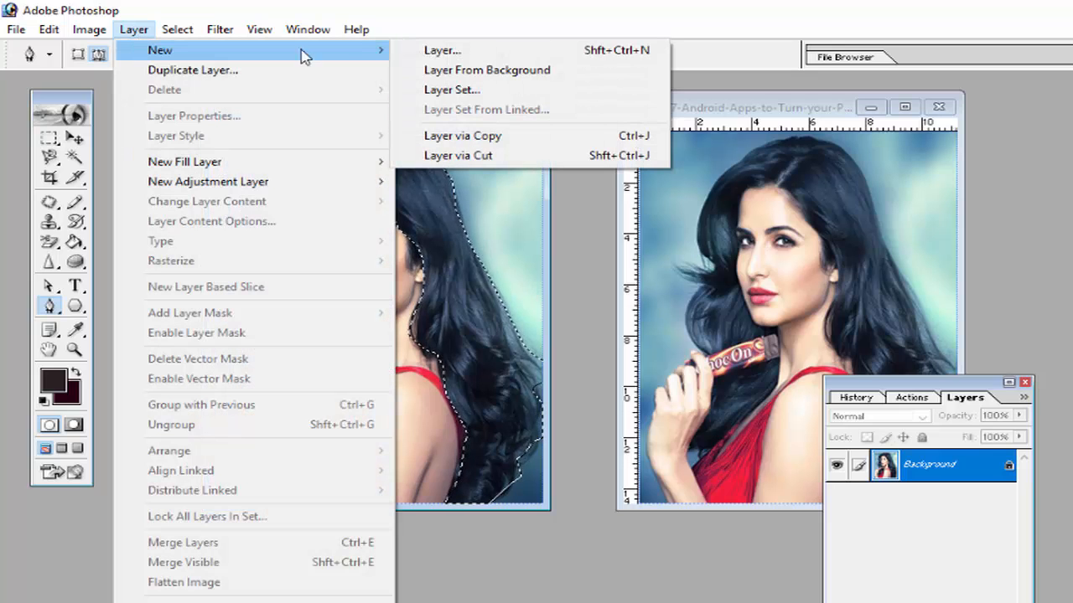
pyautogui.click(439, 52)
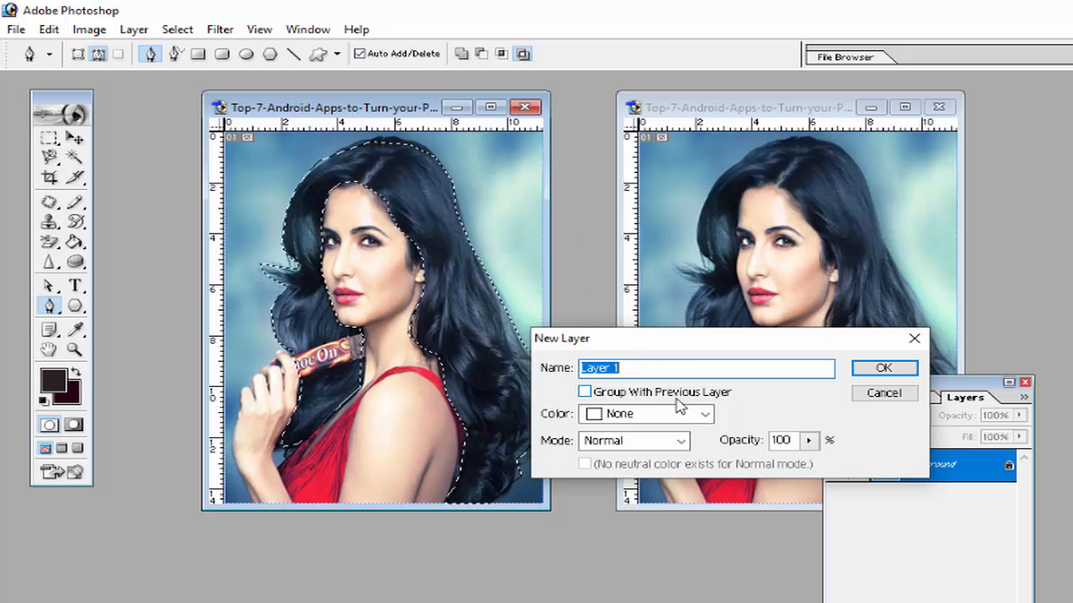
pyautogui.write('hair c')
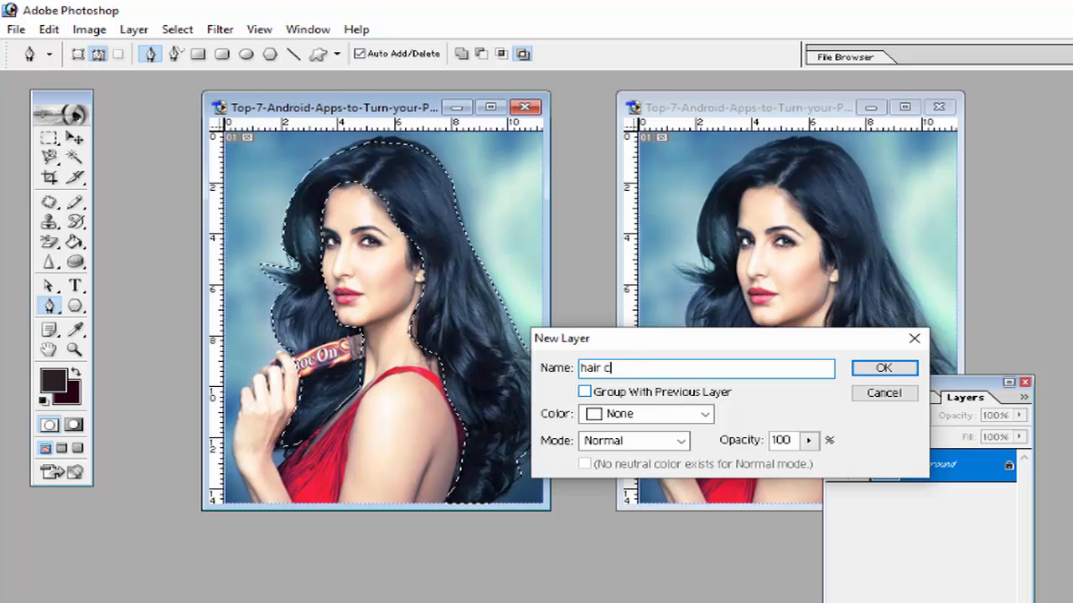
pyautogui.write('ol')
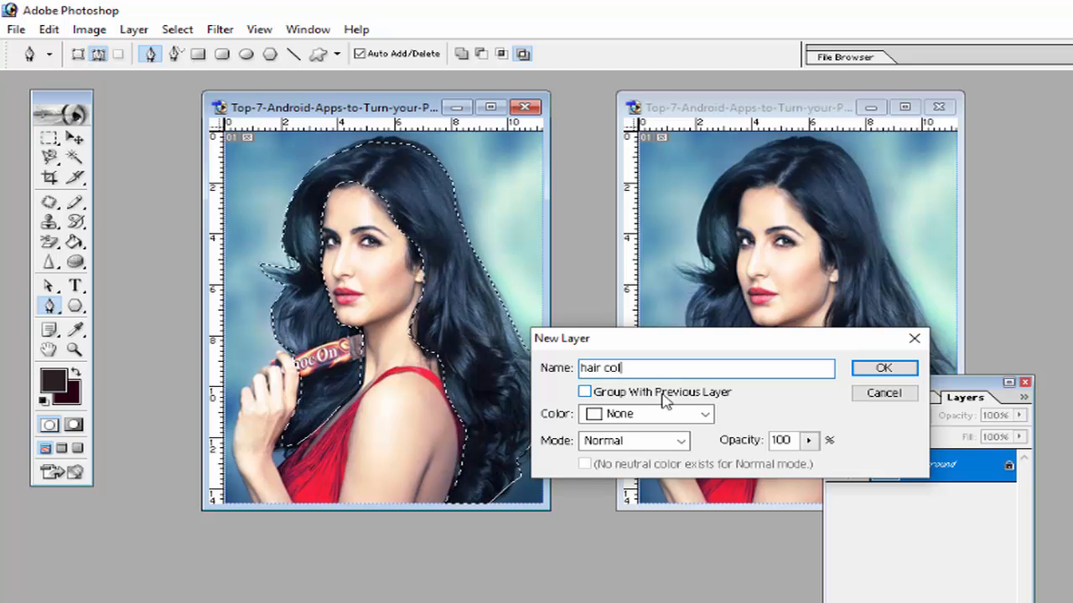
pyautogui.write('or')
pyautogui.click(887, 370)
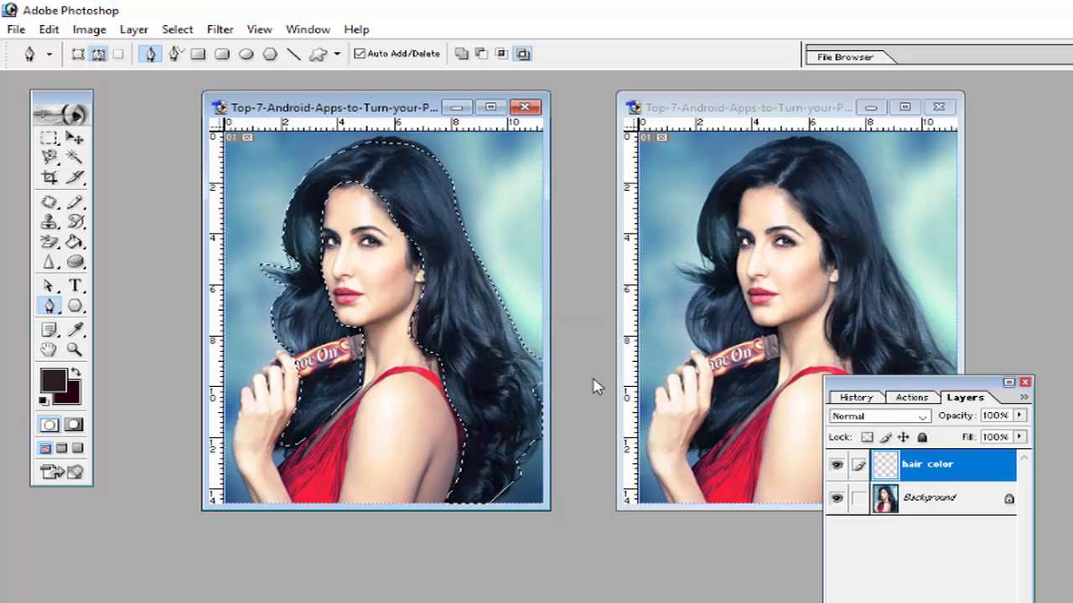
# Fill the hair selection with a dark foreground color sampled from the hair in the copy, at 100% opacity in Normal mode
pyautogui.click(48, 29)
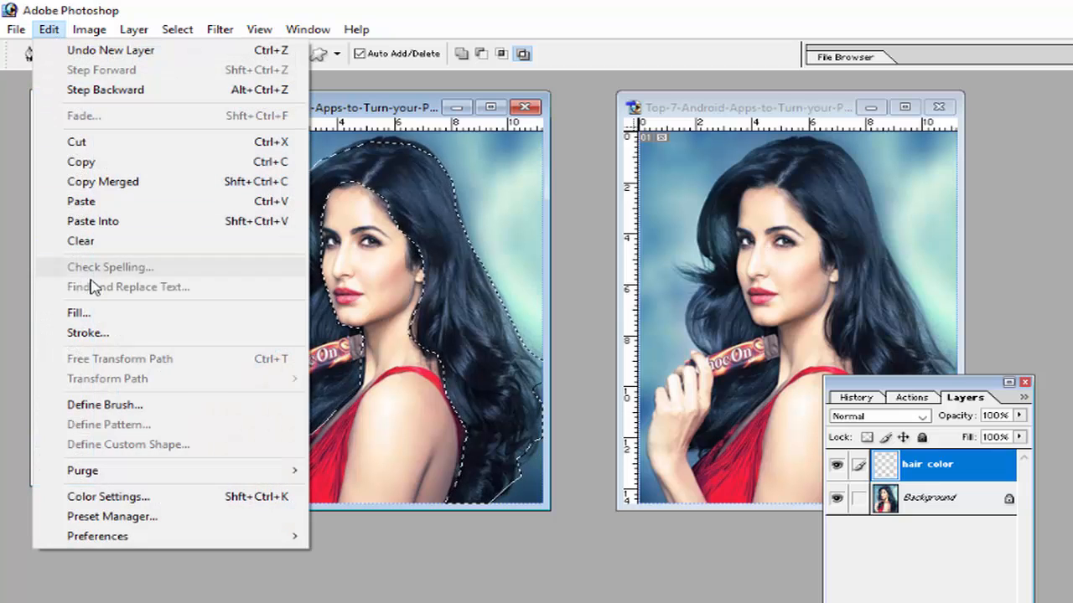
pyautogui.click(66, 310)
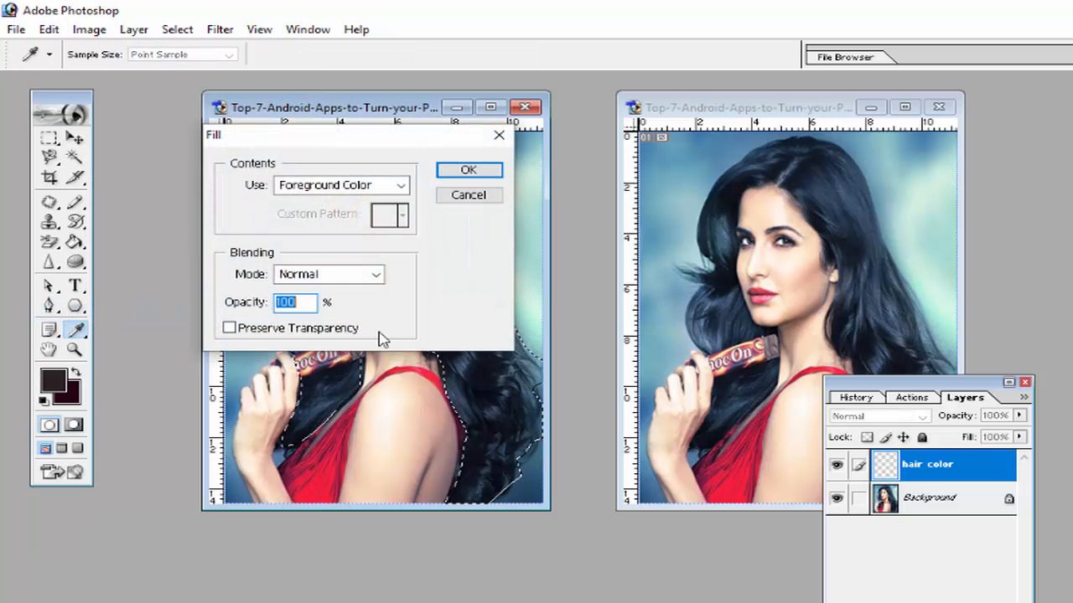
pyautogui.click(719, 222)
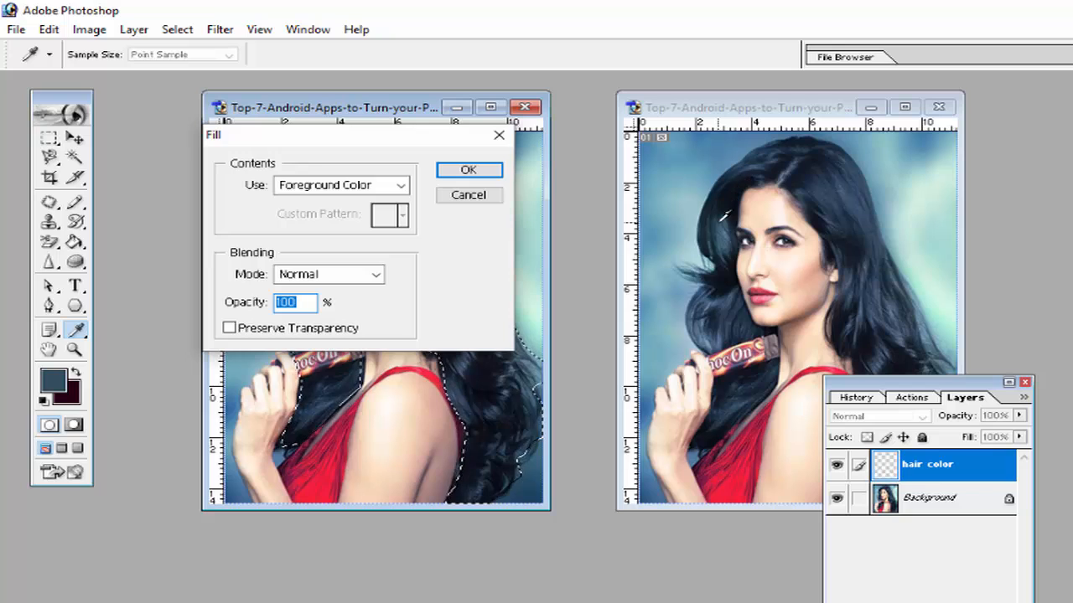
pyautogui.click(712, 212)
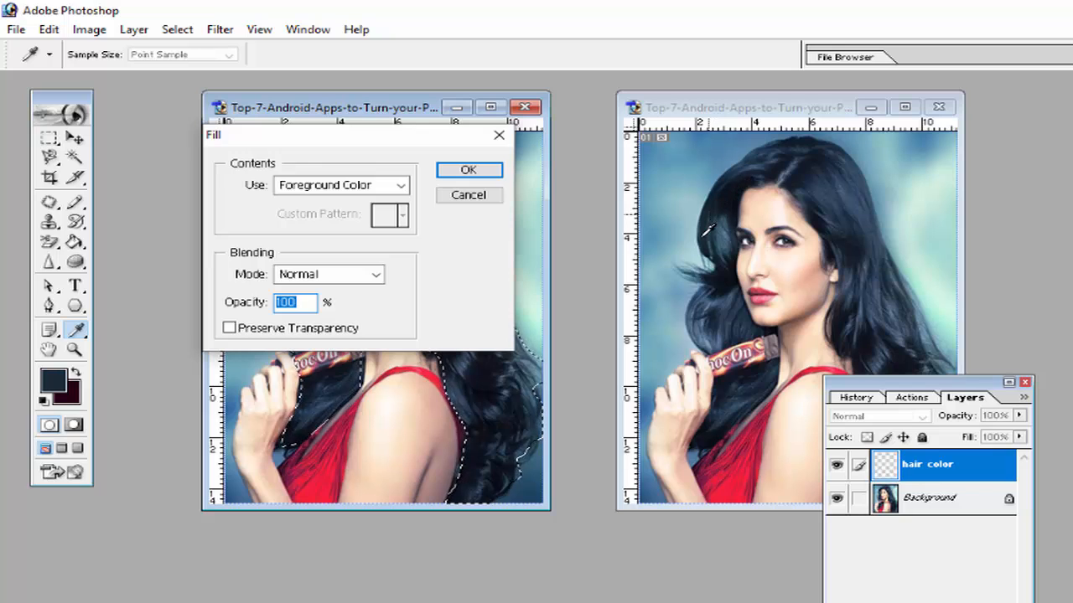
pyautogui.click(879, 340)
pyautogui.click(902, 349)
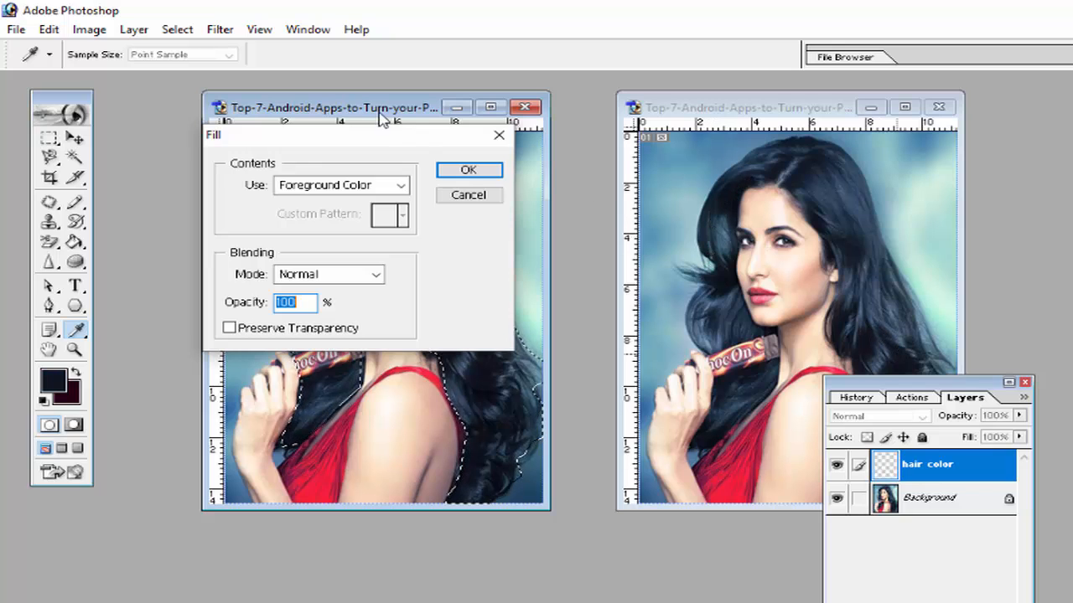
pyautogui.click(467, 171)
pyautogui.press('p')
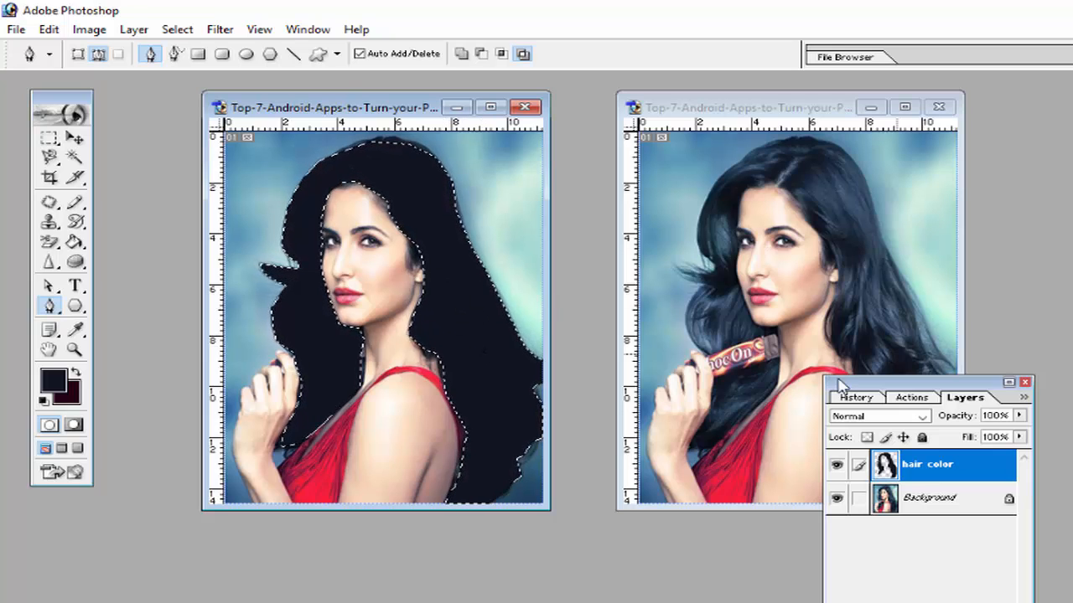
# Move the Layers palette in between the two portraits and deselect the filled hair
pyautogui.moveTo(840, 386); pyautogui.dragTo(589, 338)
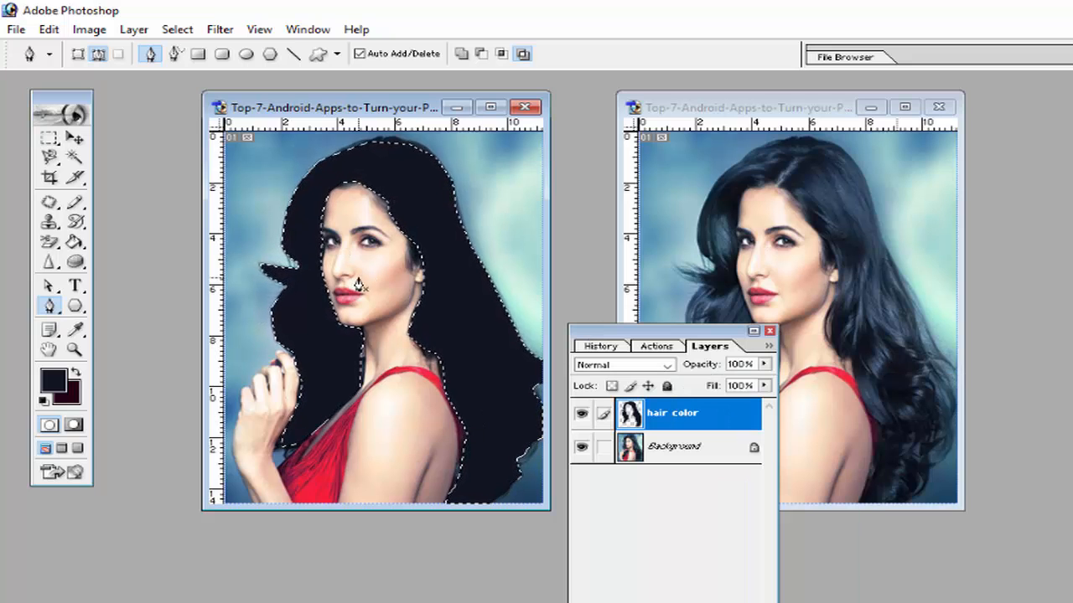
pyautogui.hotkey('ctrl', 'd')
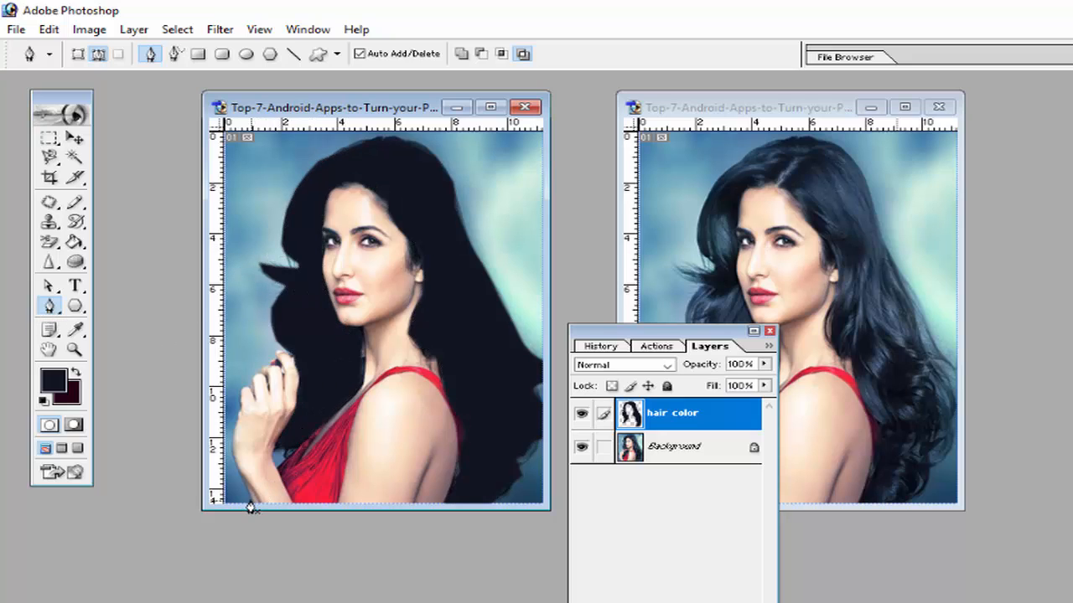
# Trace a closed Pen path around the raised hand and forearm, following the fingertips and ending at the image's lower edge
pyautogui.click(240, 474)
pyautogui.click(234, 450)
pyautogui.click(237, 419)
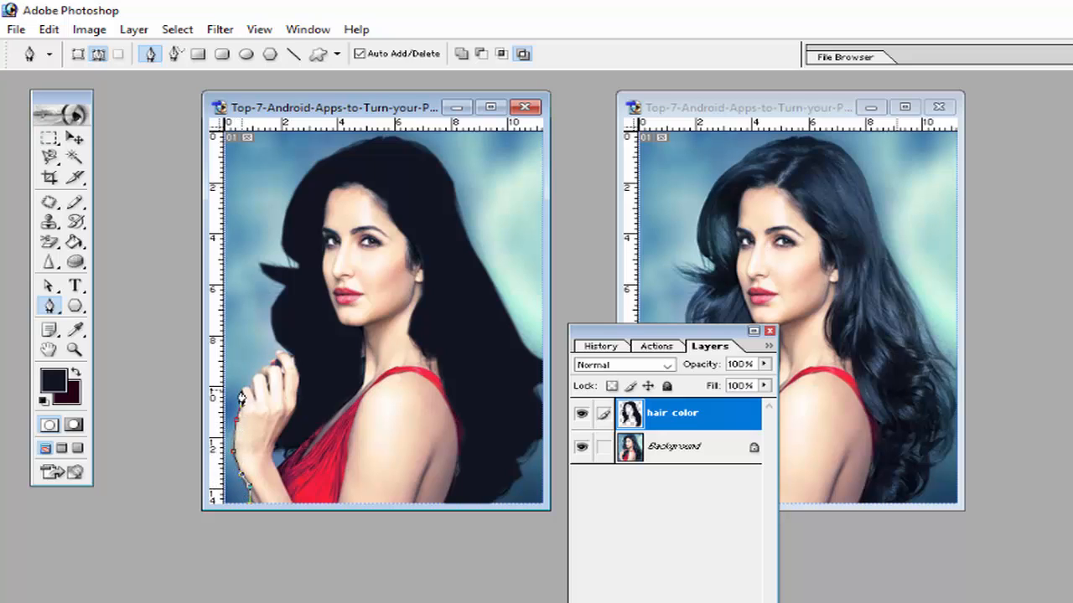
pyautogui.click(241, 391)
pyautogui.click(253, 395)
pyautogui.click(253, 375)
pyautogui.click(262, 374)
pyautogui.click(266, 386)
pyautogui.click(261, 366)
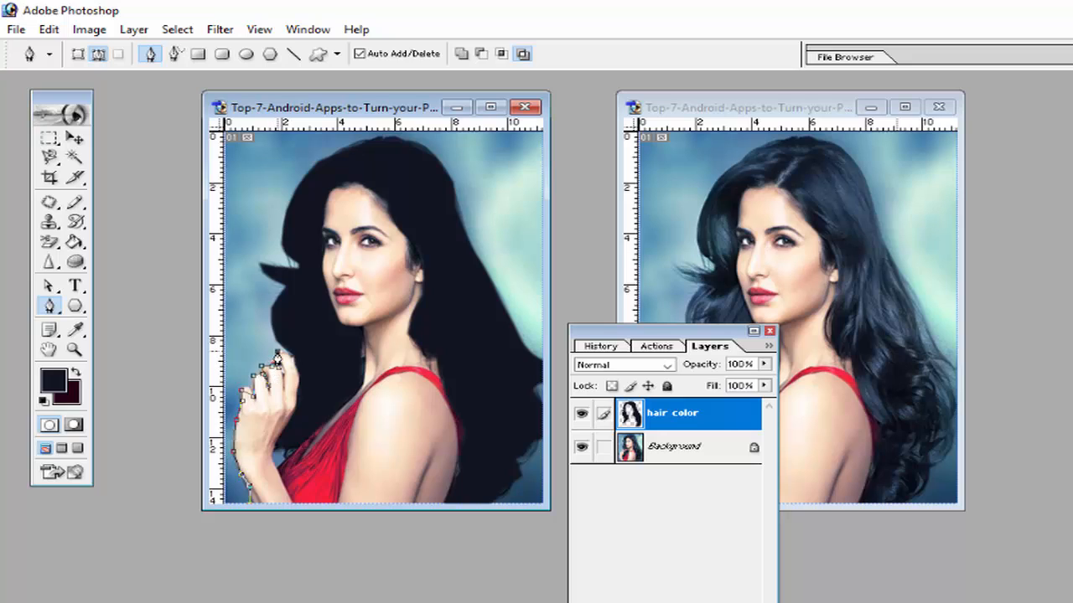
pyautogui.click(284, 351)
pyautogui.click(298, 367)
pyautogui.click(299, 383)
pyautogui.click(297, 404)
pyautogui.click(290, 419)
pyautogui.click(278, 443)
pyautogui.click(281, 476)
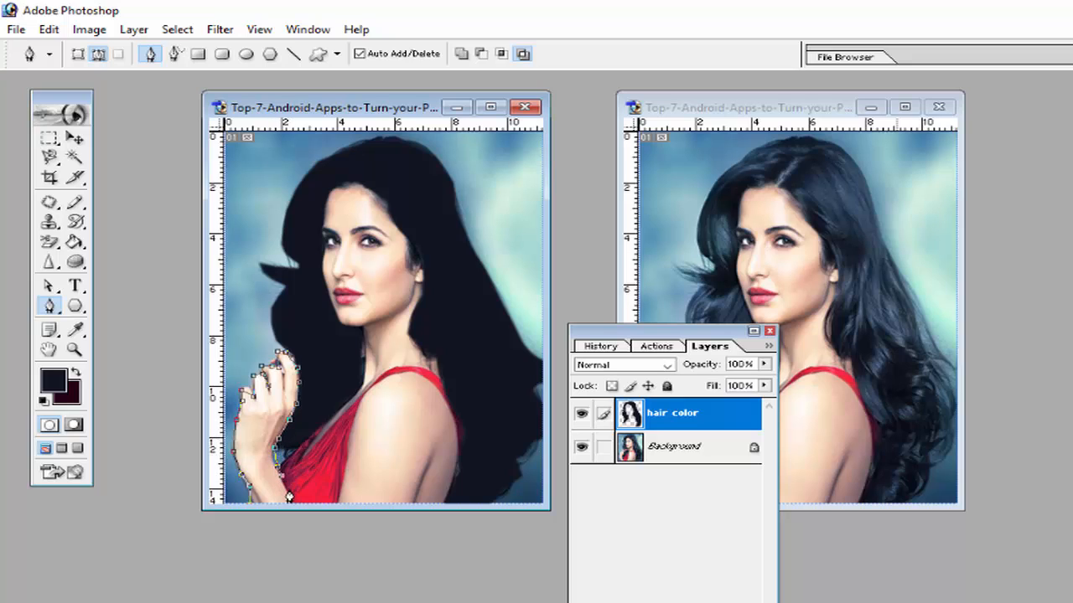
pyautogui.click(295, 496)
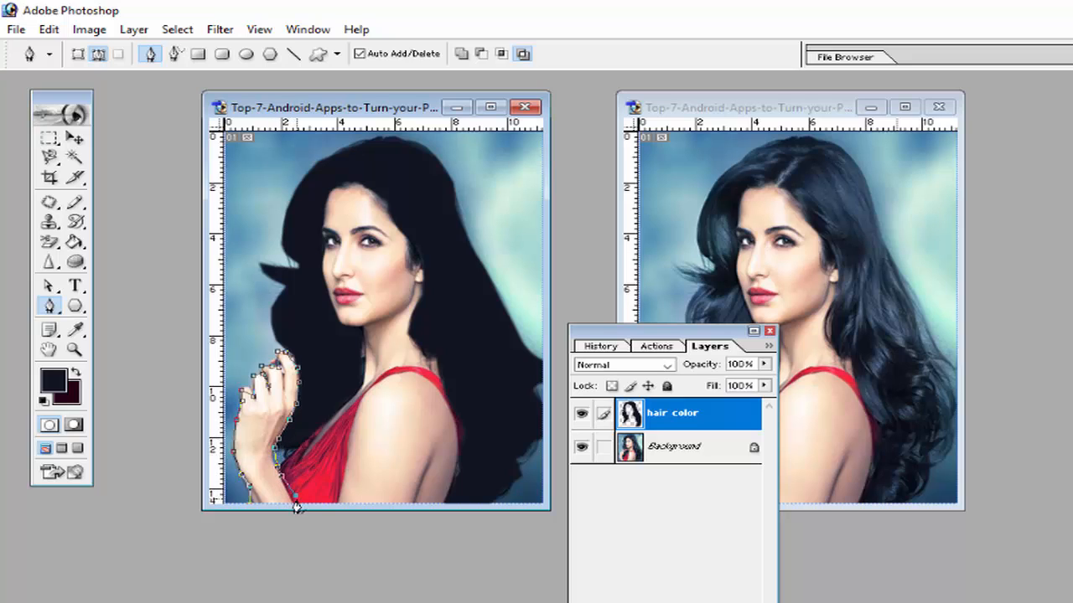
pyautogui.click(249, 504)
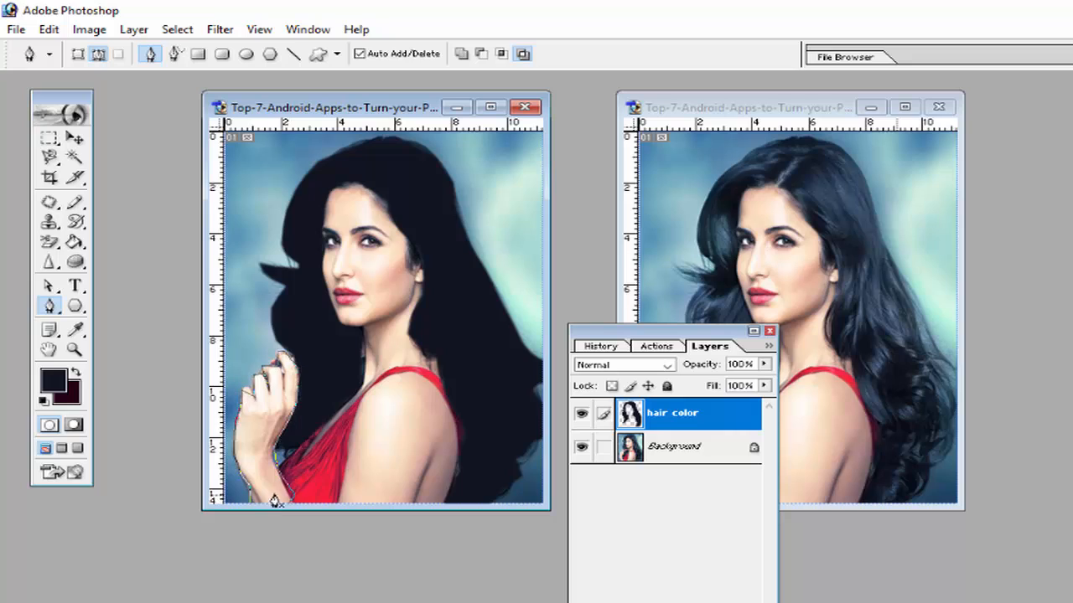
# Trace a closed Pen path around the bare shoulder and upper arm, along the edges of the red dress and hair
pyautogui.click(339, 498)
pyautogui.click(344, 483)
pyautogui.click(350, 467)
pyautogui.click(355, 441)
pyautogui.click(353, 421)
pyautogui.click(360, 409)
pyautogui.click(367, 396)
pyautogui.click(384, 382)
pyautogui.click(404, 374)
pyautogui.click(423, 379)
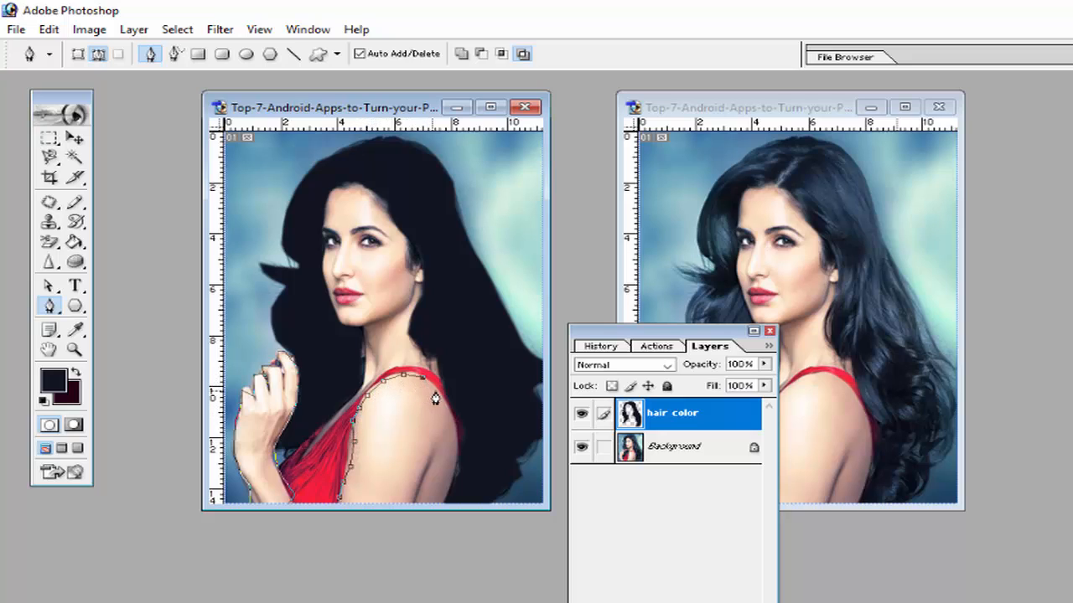
pyautogui.click(436, 393)
pyautogui.click(451, 415)
pyautogui.click(453, 438)
pyautogui.click(449, 486)
pyautogui.click(445, 503)
pyautogui.click(340, 504)
# Trace a closed Pen path around the neck, the skin strip along the dress neckline, and the ear
pyautogui.click(385, 319)
pyautogui.click(365, 327)
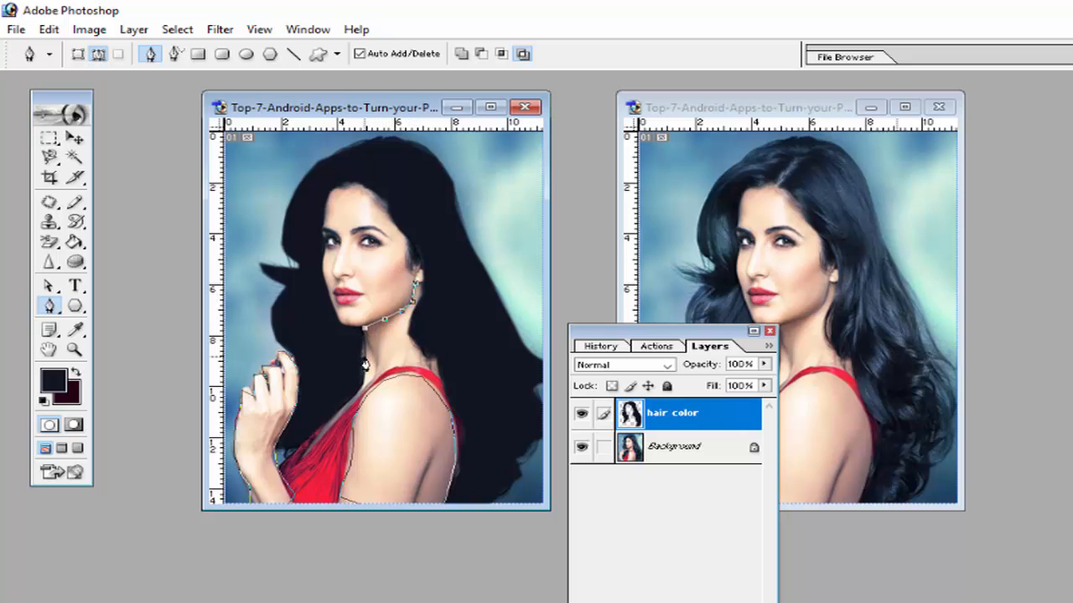
pyautogui.click(334, 413)
pyautogui.click(317, 428)
pyautogui.click(303, 452)
pyautogui.moveTo(302, 459); pyautogui.dragTo(356, 405)
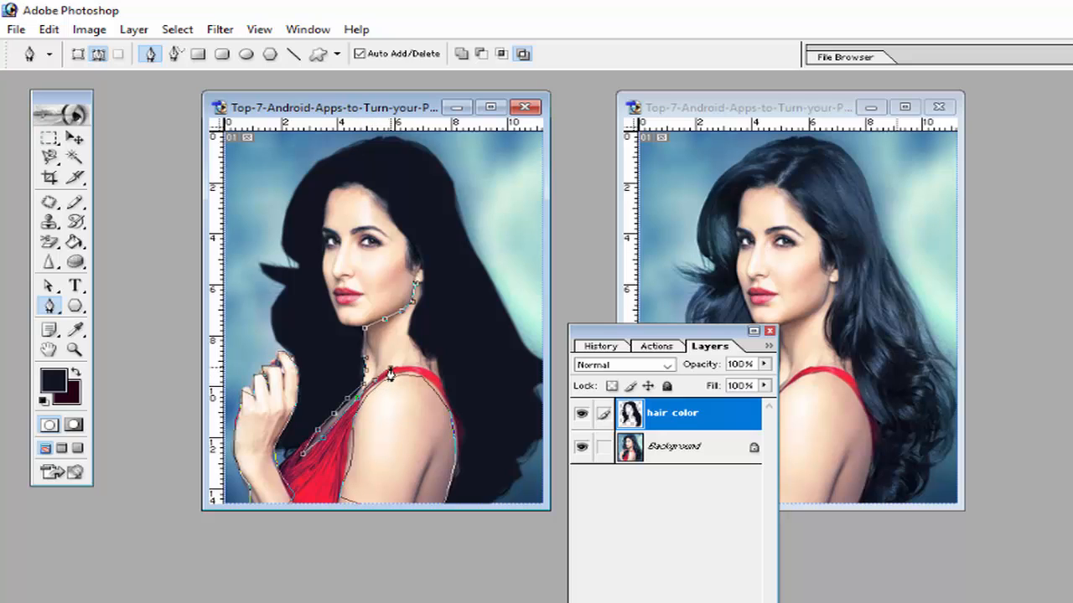
pyautogui.moveTo(398, 370); pyautogui.dragTo(415, 319)
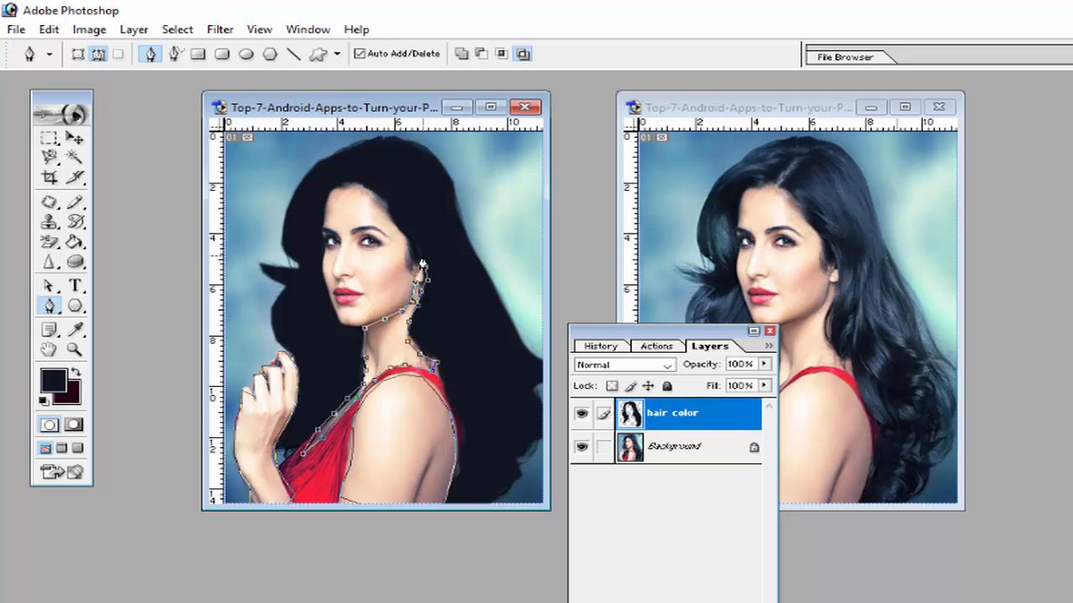
pyautogui.click(414, 261)
pyautogui.click(416, 293)
pyautogui.click(415, 298)
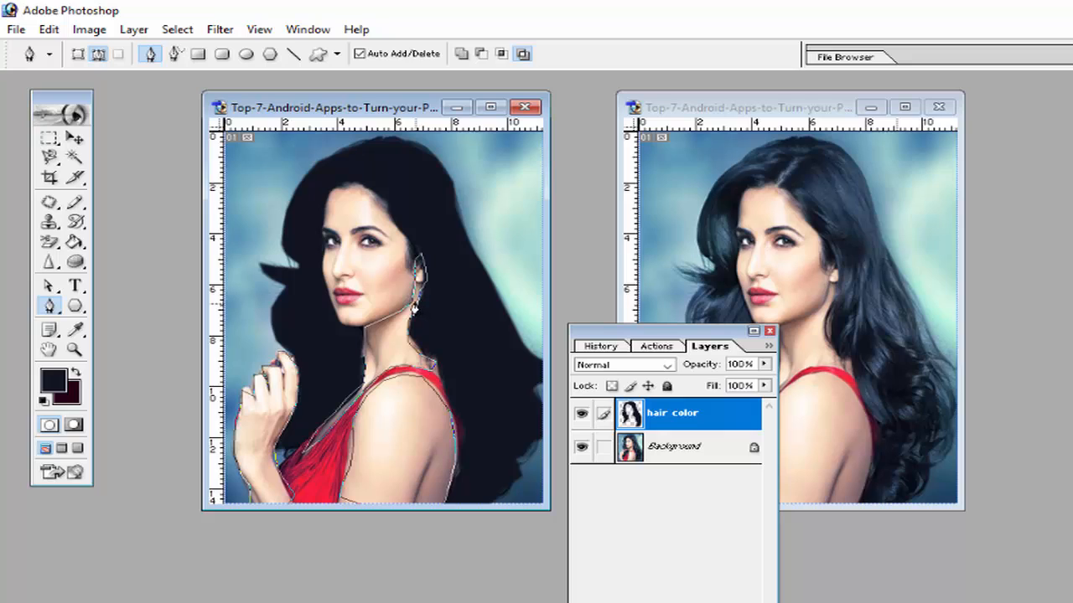
# Trace a closed Pen path around the face, following the hairline, cheek, chin and jaw
pyautogui.click(350, 183)
pyautogui.click(337, 188)
pyautogui.click(328, 192)
pyautogui.click(323, 225)
pyautogui.click(320, 245)
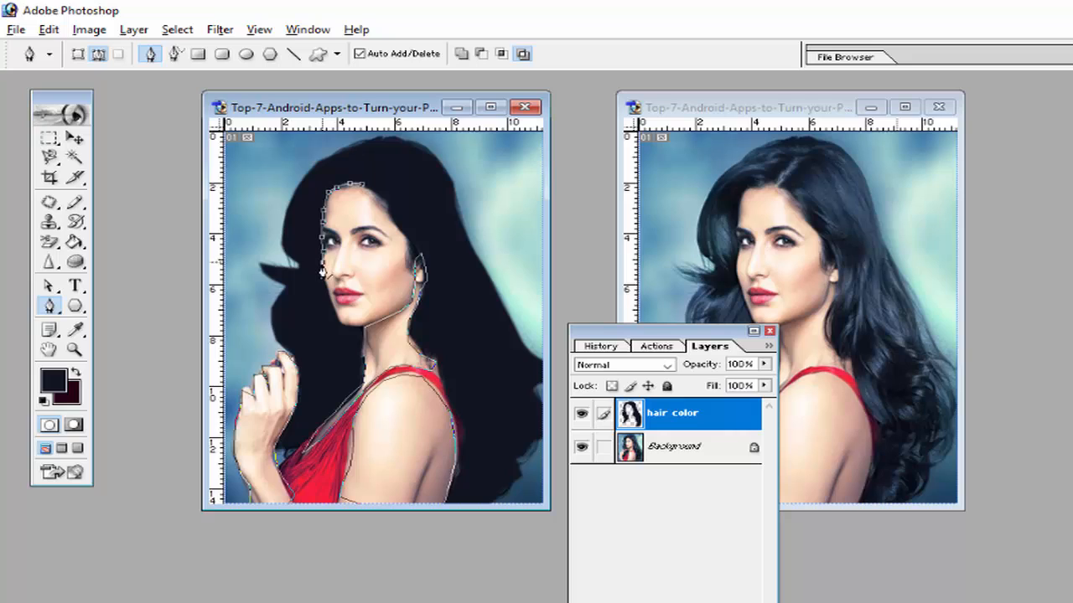
pyautogui.click(323, 275)
pyautogui.click(335, 311)
pyautogui.click(370, 322)
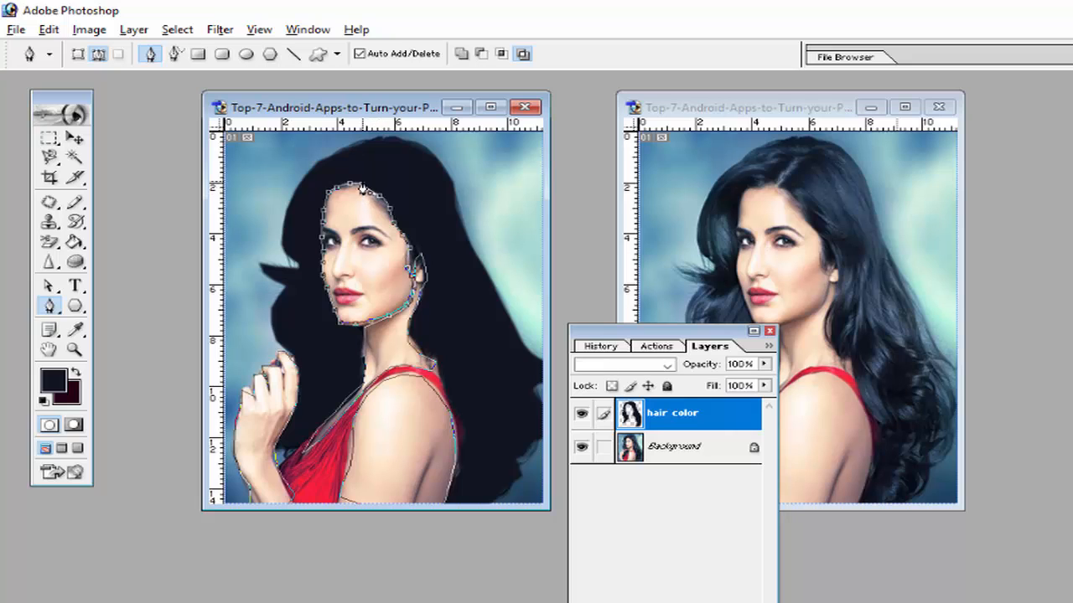
pyautogui.click(362, 190)
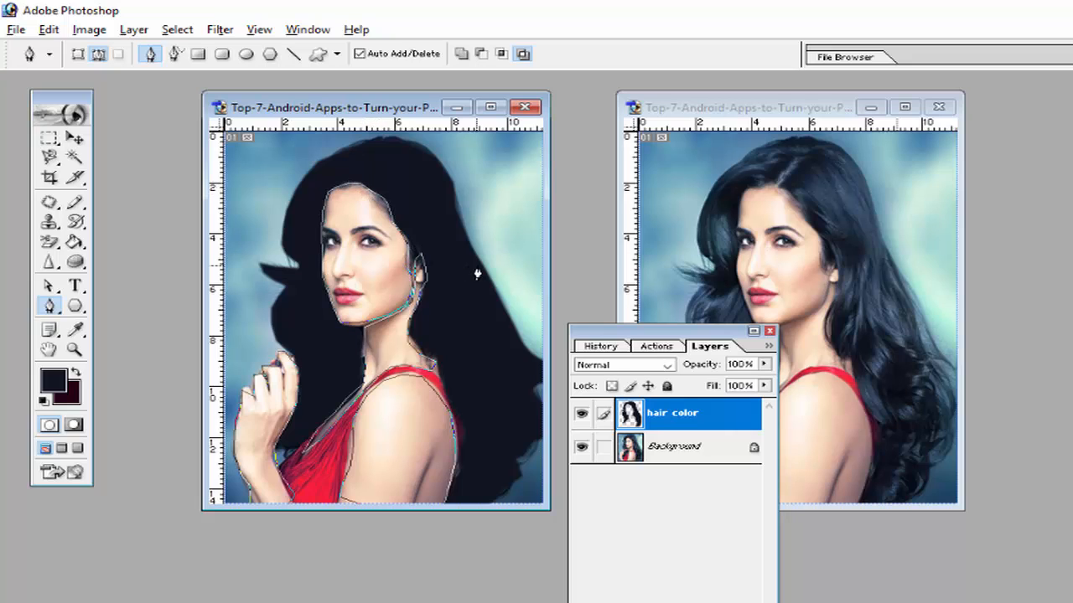
# Convert the hand, arm, neck and face paths into a selection
pyautogui.rightClick(391, 278)
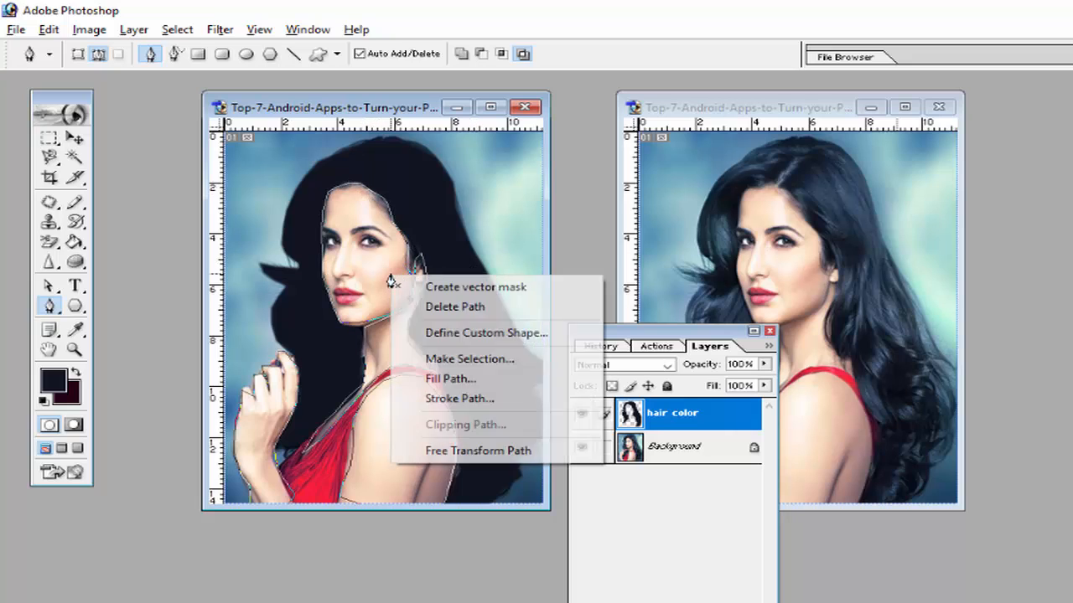
pyautogui.click(434, 358)
pyautogui.click(707, 304)
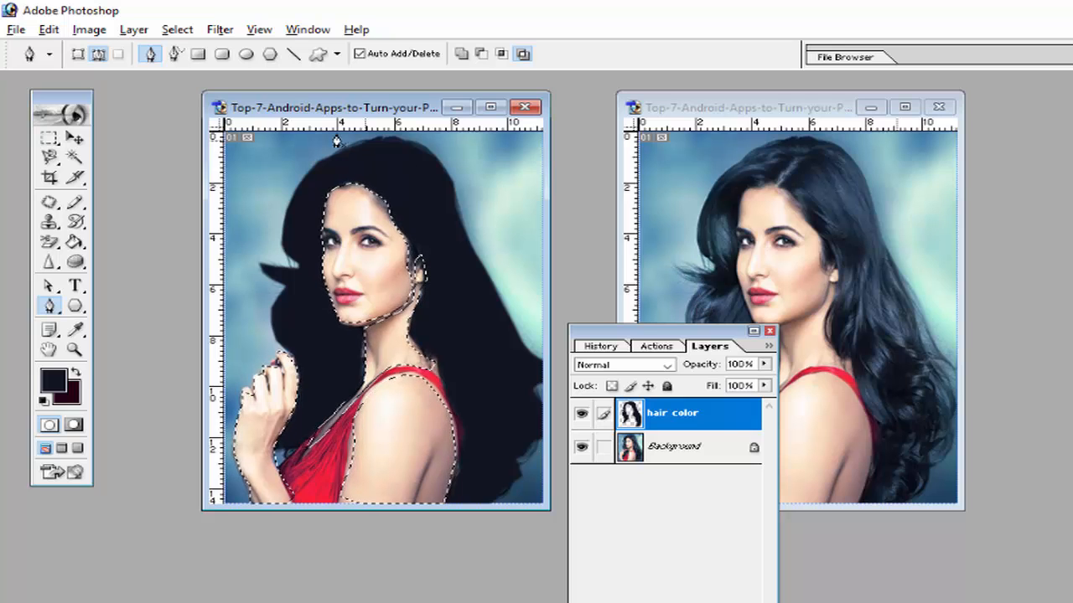
# Create a new layer named "skin color" in Normal mode at 100% opacity
pyautogui.click(134, 29)
pyautogui.moveTo(251, 52)
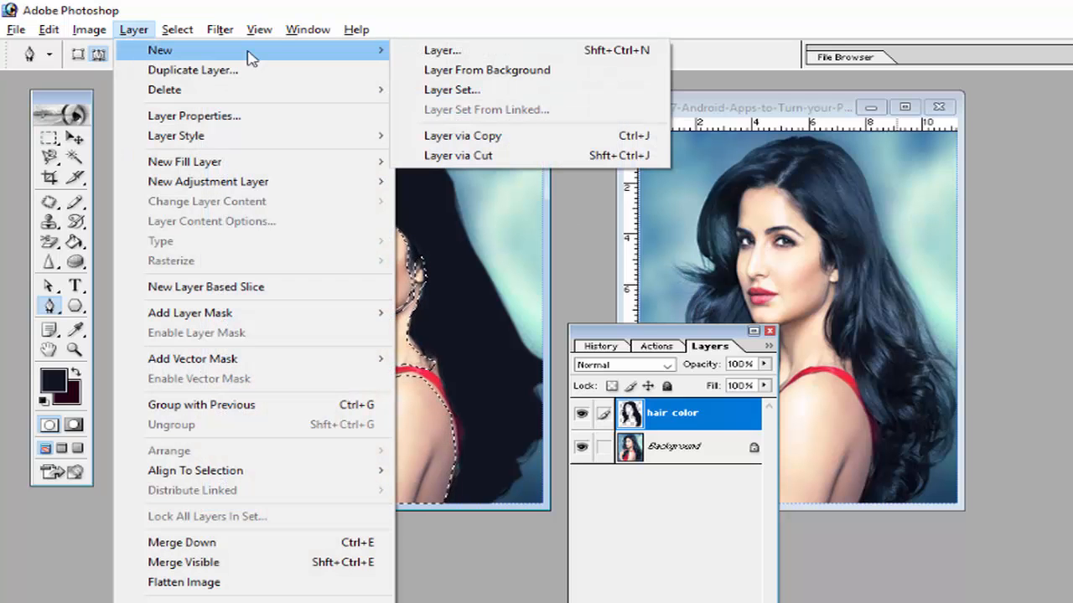
pyautogui.click(440, 50)
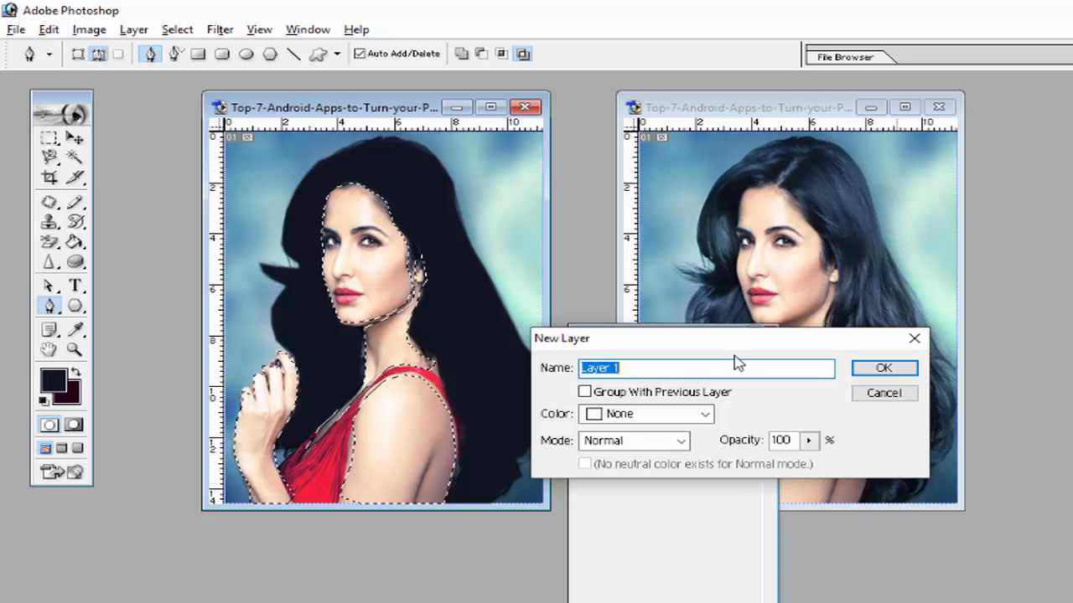
pyautogui.write('ski')
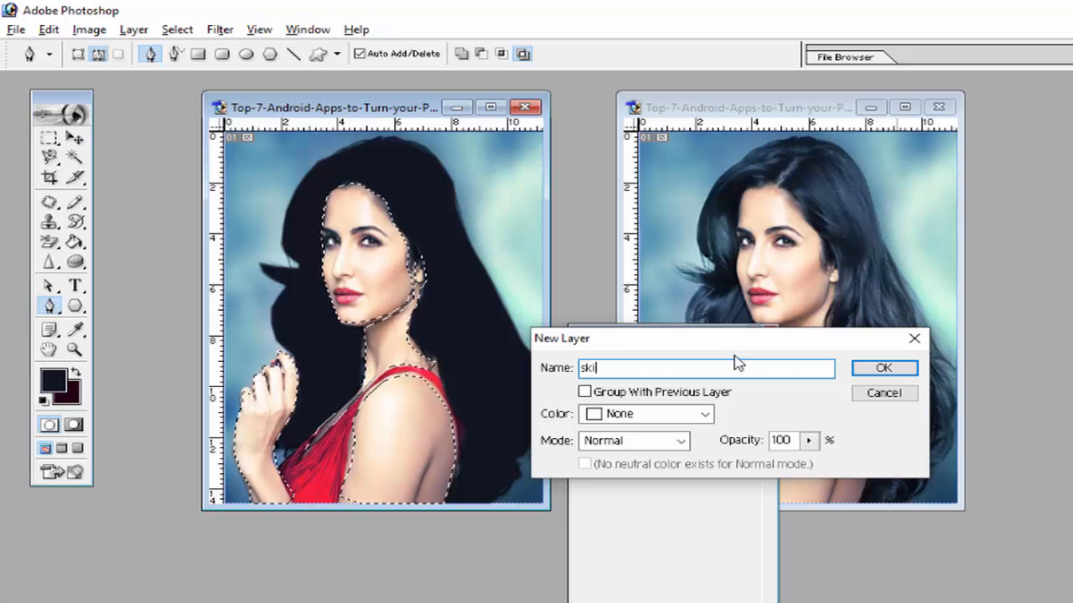
pyautogui.write('n color')
pyautogui.click(867, 375)
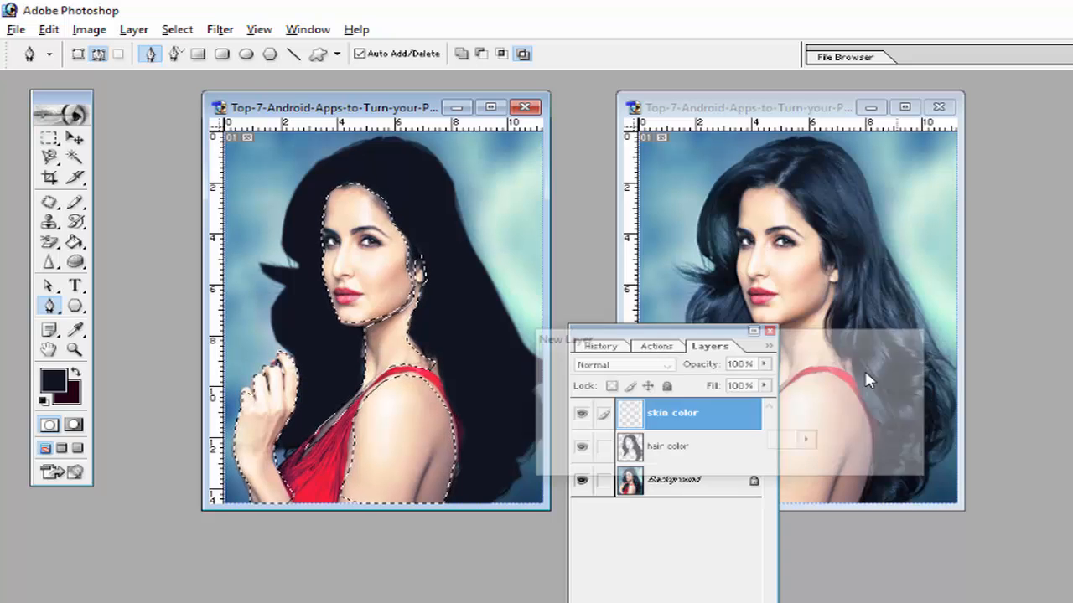
# Fill the skin selection with a foreground color sampled from the cheek in the other portrait, at 100% opacity in Normal mode
pyautogui.click(57, 33)
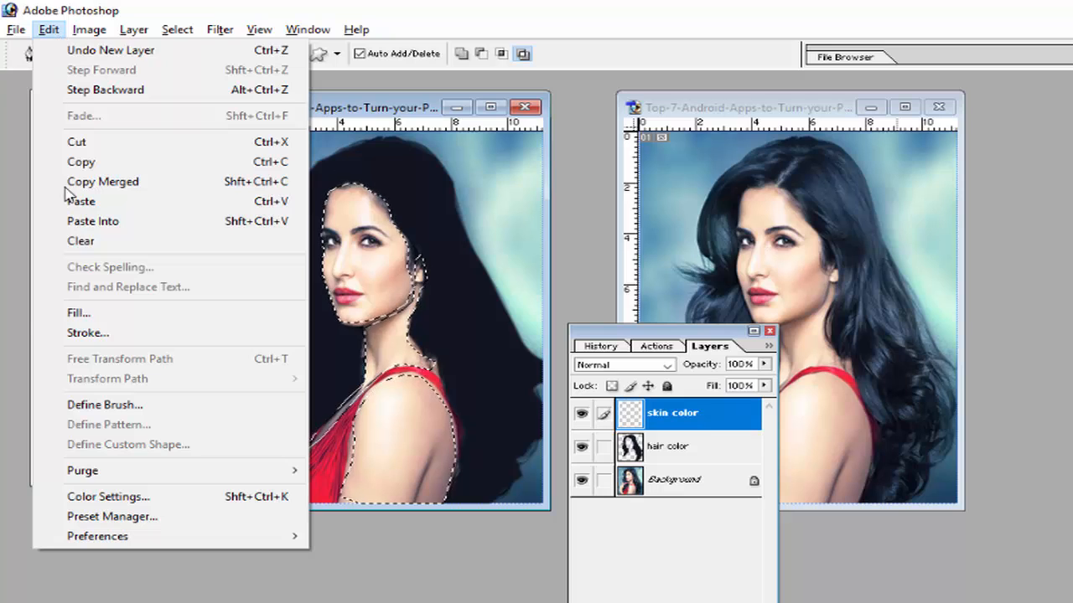
pyautogui.click(79, 312)
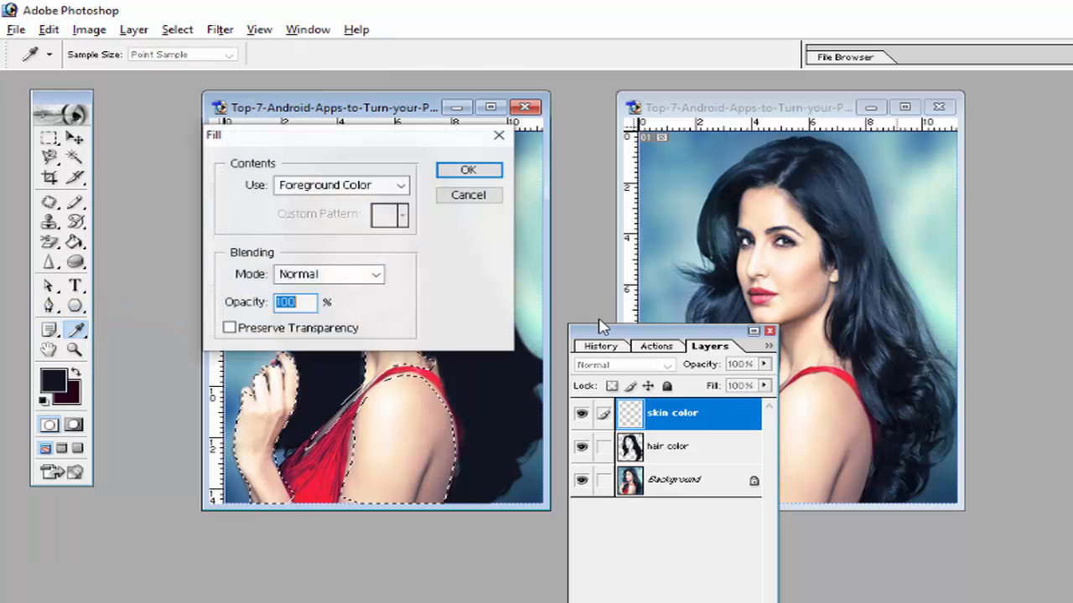
pyautogui.click(813, 278)
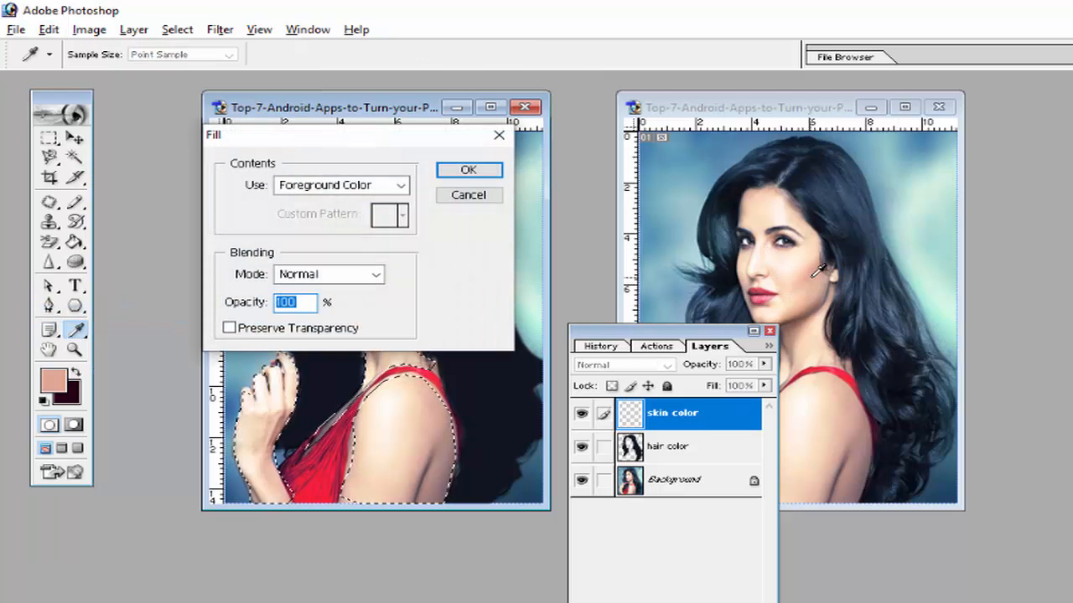
pyautogui.click(468, 170)
pyautogui.press('p')
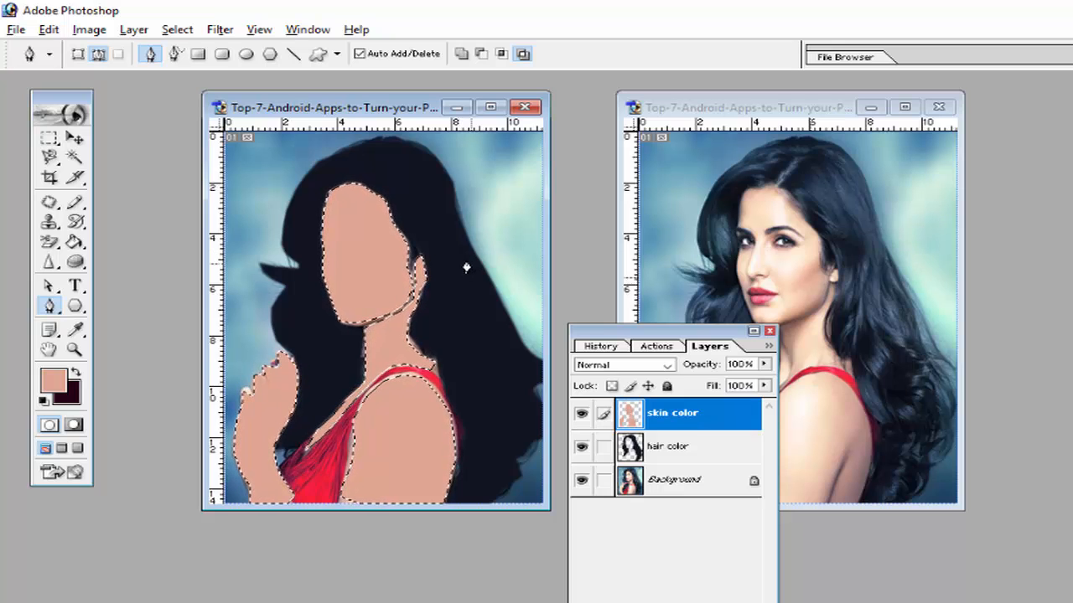
# Stroke the skin selection with a 1 px inside line in dark gray-brown 48413E, Normal mode at 100% opacity, and deselect
pyautogui.click(48, 29)
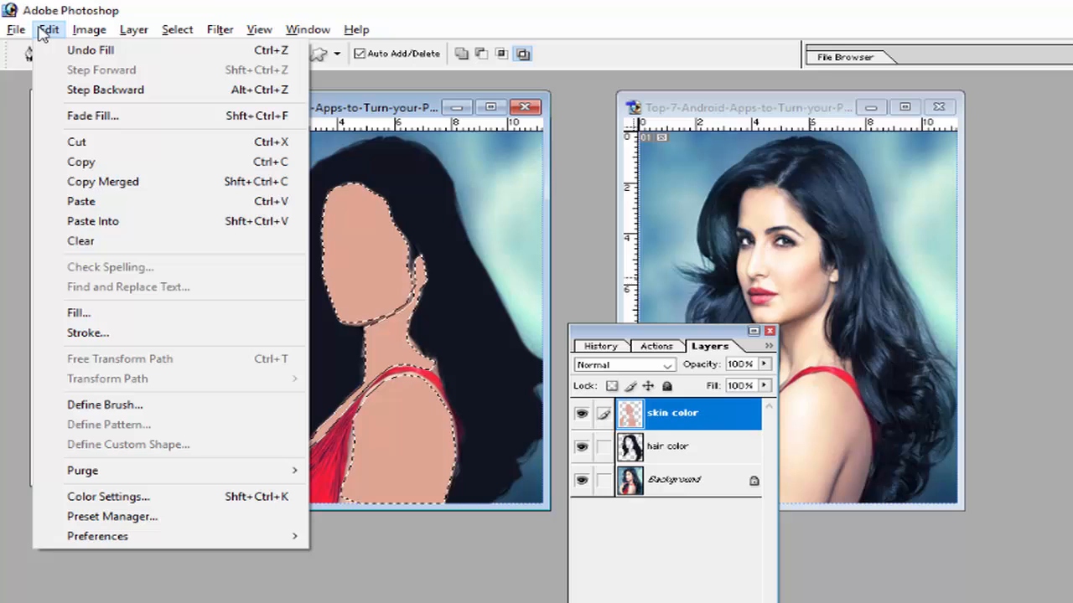
pyautogui.click(88, 333)
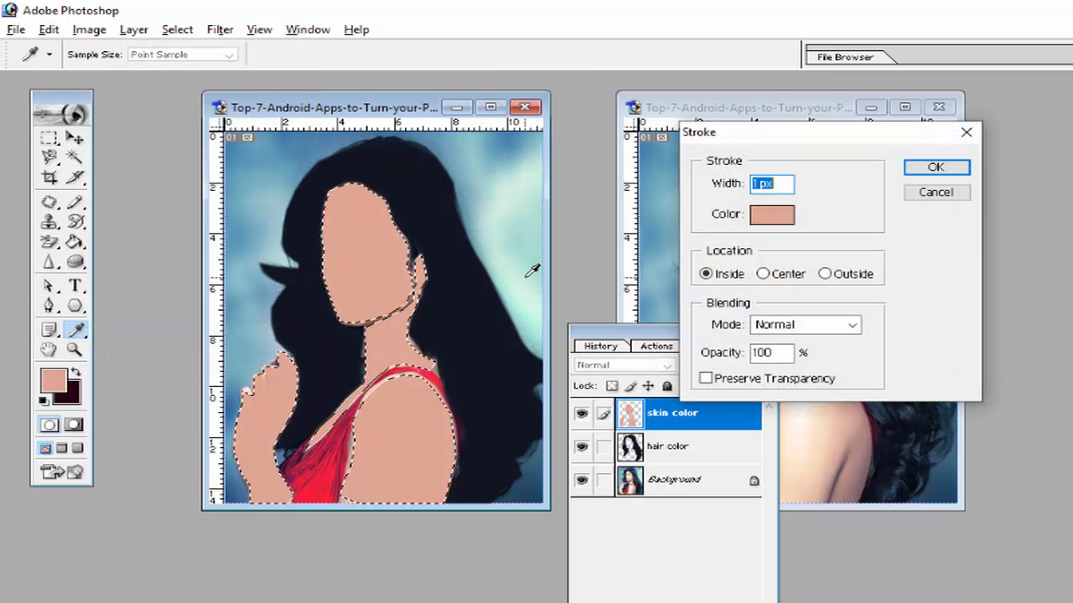
pyautogui.click(781, 221)
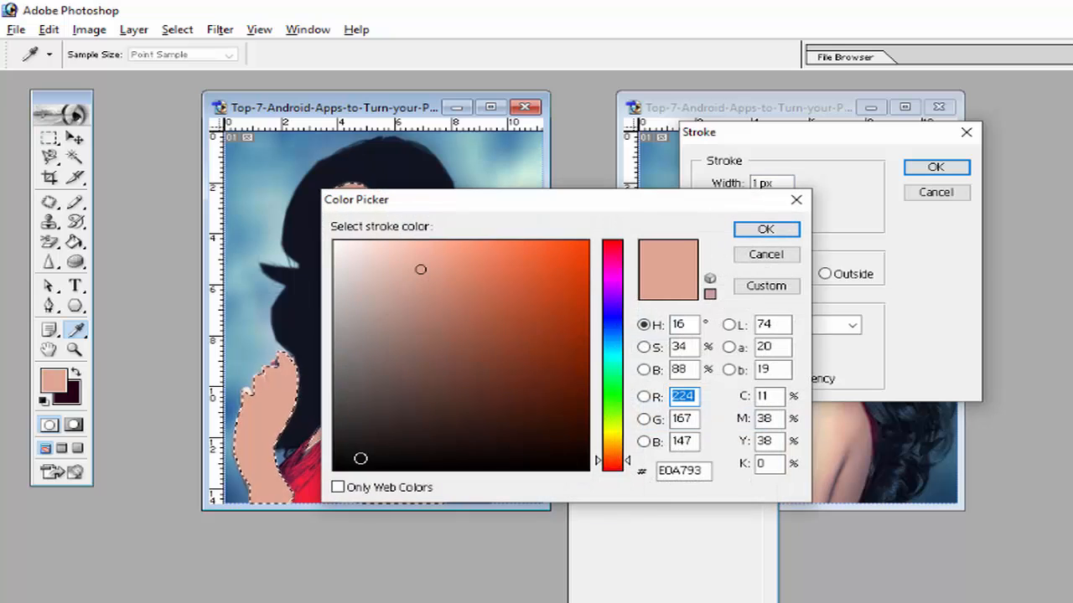
pyautogui.moveTo(360, 458)
pyautogui.mouseDown()
pyautogui.moveTo(346, 424)
pyautogui.moveTo(369, 406)
pyautogui.mouseUp()
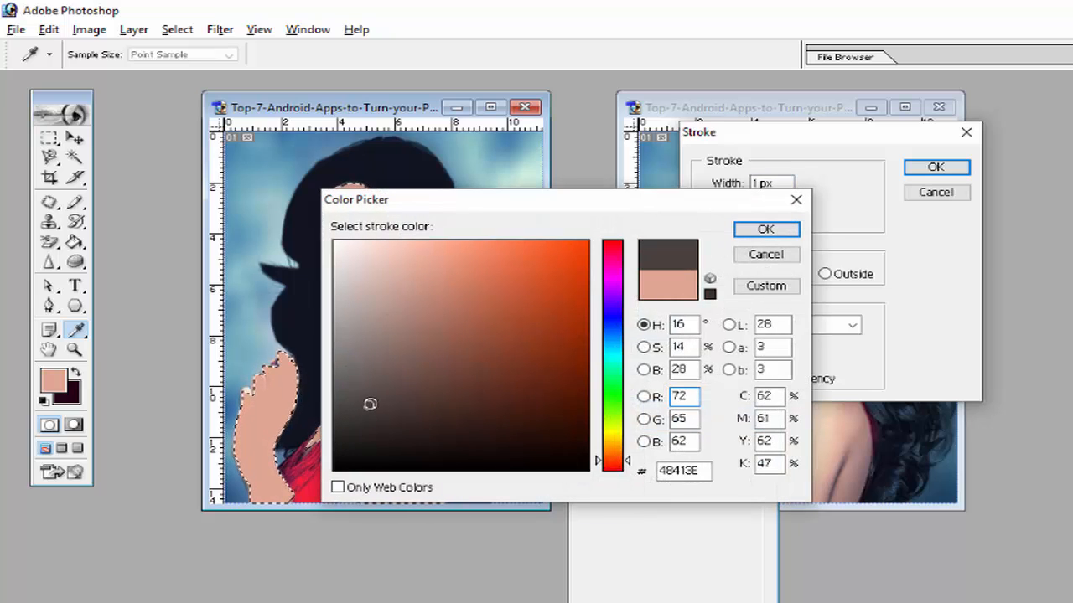
pyautogui.click(788, 232)
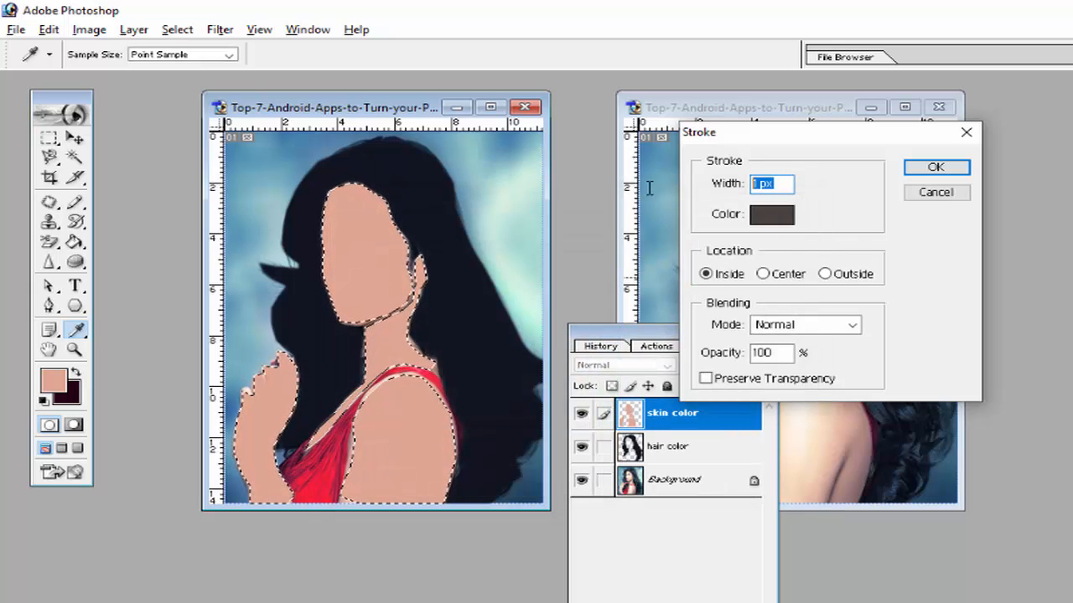
pyautogui.click(935, 168)
pyautogui.press('p')
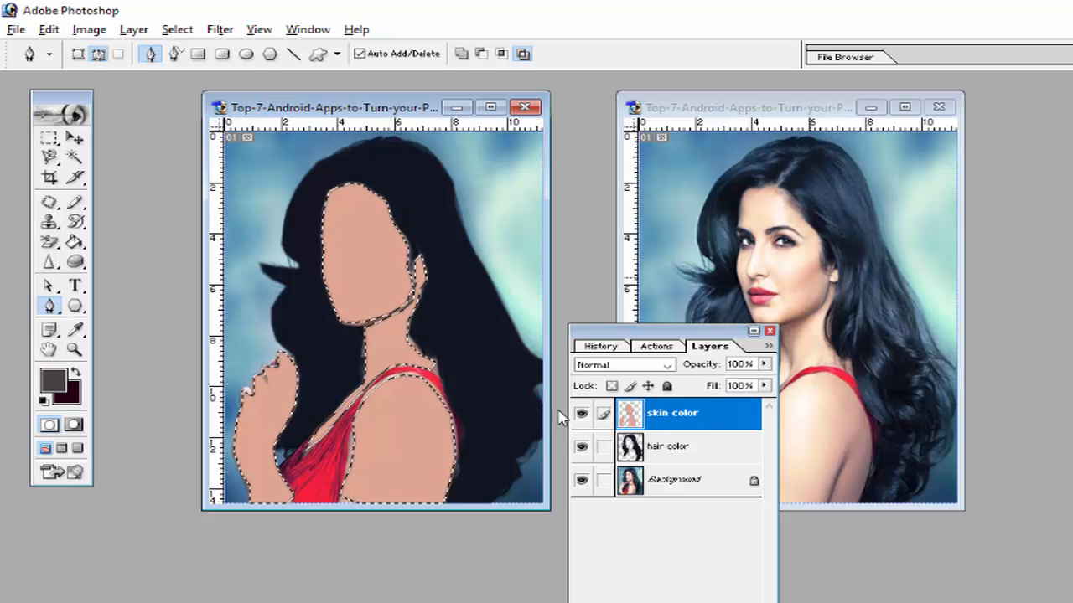
pyautogui.hotkey('ctrl', 'd')
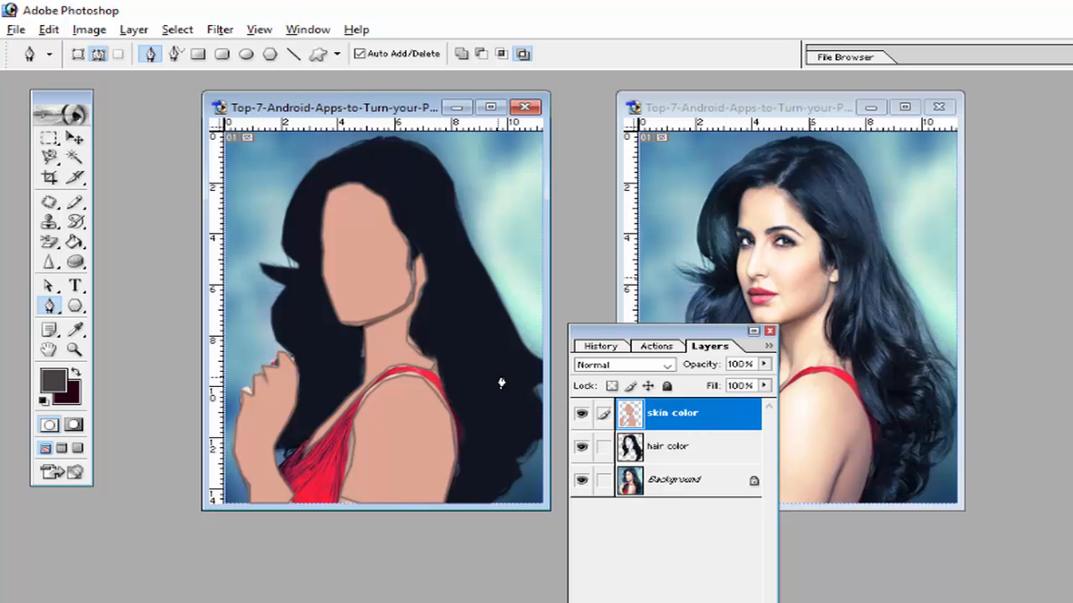
# Hide the "skin color" layer to uncover the original facial features
pyautogui.click(581, 414)
pyautogui.click(582, 416)
pyautogui.click(581, 417)
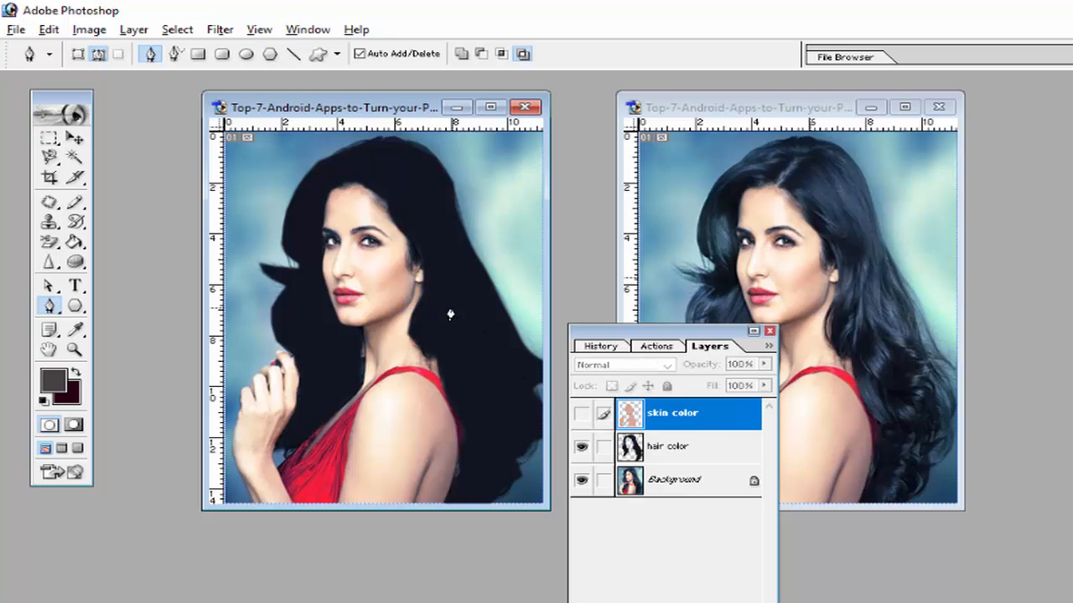
# Maximize the window of the portrait being traced and move the Layers palette clear of the face
pyautogui.click(492, 109)
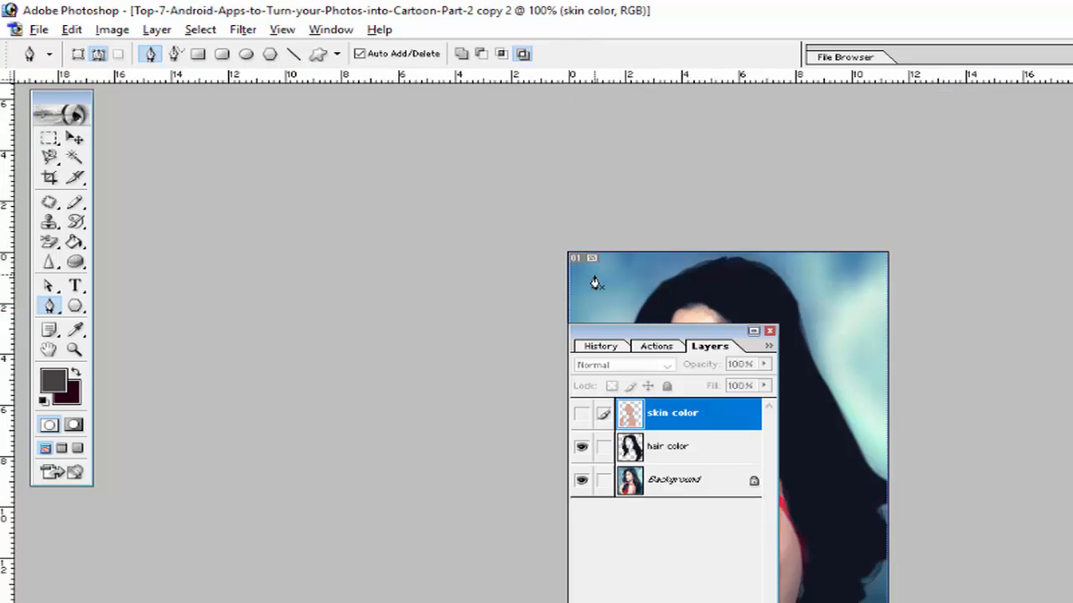
pyautogui.scroll(4, 627, 294)
pyautogui.scroll(2, 626, 293)
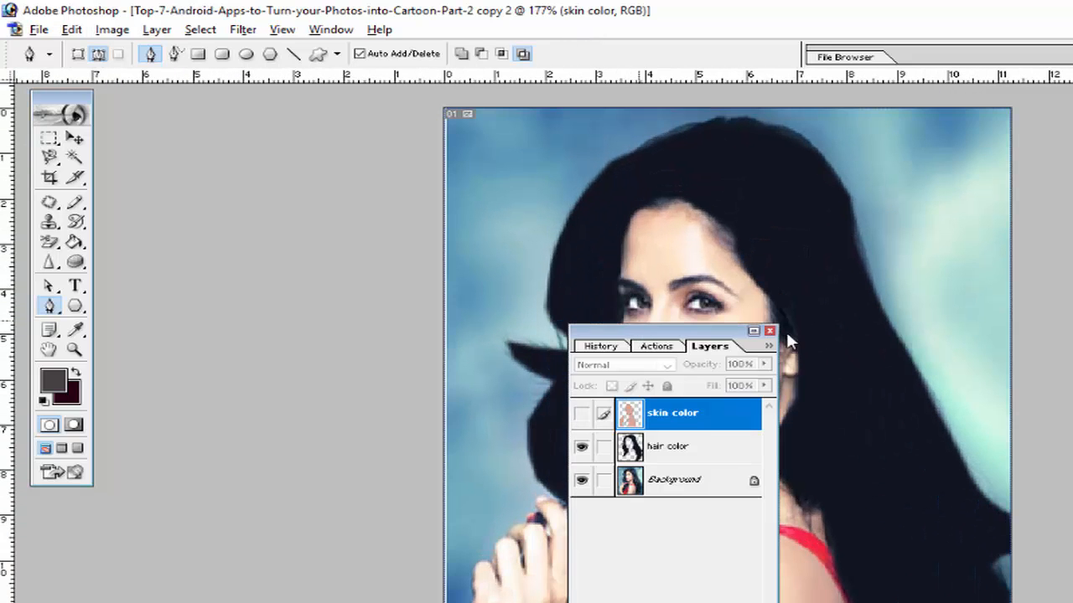
pyautogui.moveTo(642, 331); pyautogui.dragTo(1025, 225)
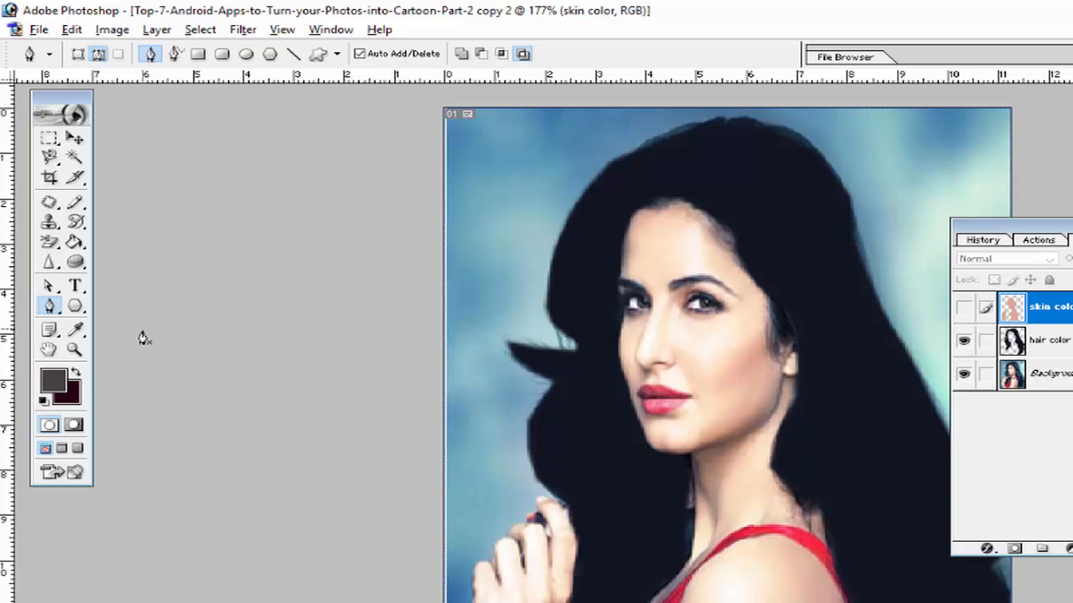
# Trace a closed path around the eyebrow on the image's left side with the Pen tool
pyautogui.moveTo(49, 306); pyautogui.dragTo(118, 304)
pyautogui.click(628, 282)
pyautogui.click(636, 284)
pyautogui.click(644, 288)
pyautogui.click(650, 296)
pyautogui.click(651, 308)
pyautogui.click(619, 280)
# Trace a closed path around the eyebrow on the image's right side with the Pen tool
pyautogui.click(674, 289)
pyautogui.click(687, 281)
pyautogui.click(701, 280)
pyautogui.click(711, 284)
pyautogui.click(726, 290)
pyautogui.click(740, 298)
pyautogui.click(729, 290)
pyautogui.click(719, 281)
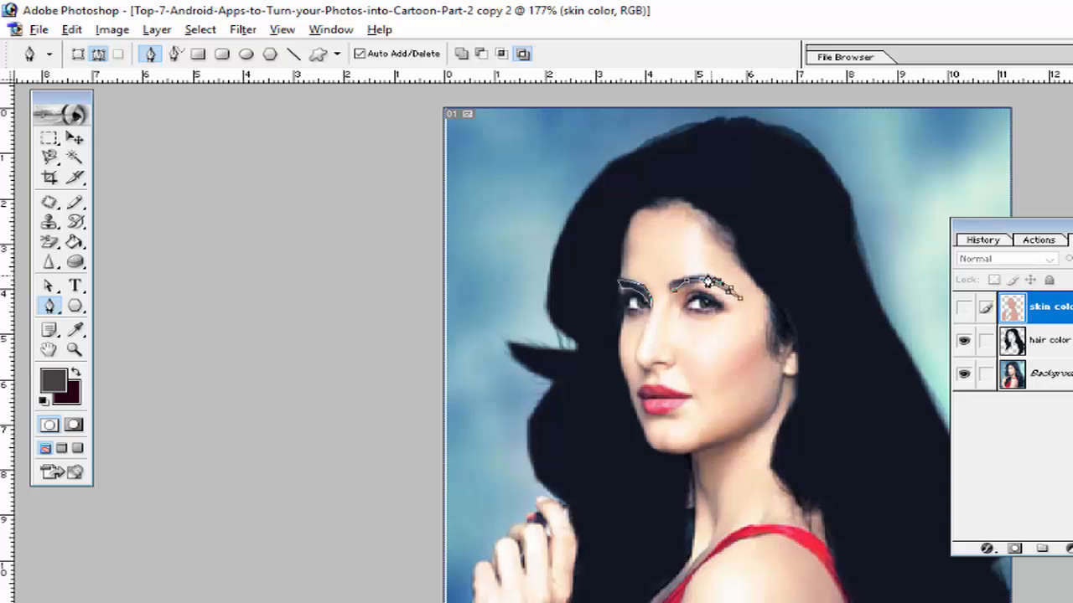
pyautogui.click(705, 275)
pyautogui.click(685, 278)
pyautogui.click(673, 281)
pyautogui.click(674, 293)
# Trace closed paths around both eyes, following the dark lash and lid outlines
pyautogui.click(694, 309)
pyautogui.click(706, 310)
pyautogui.click(721, 307)
pyautogui.click(716, 298)
pyautogui.click(699, 293)
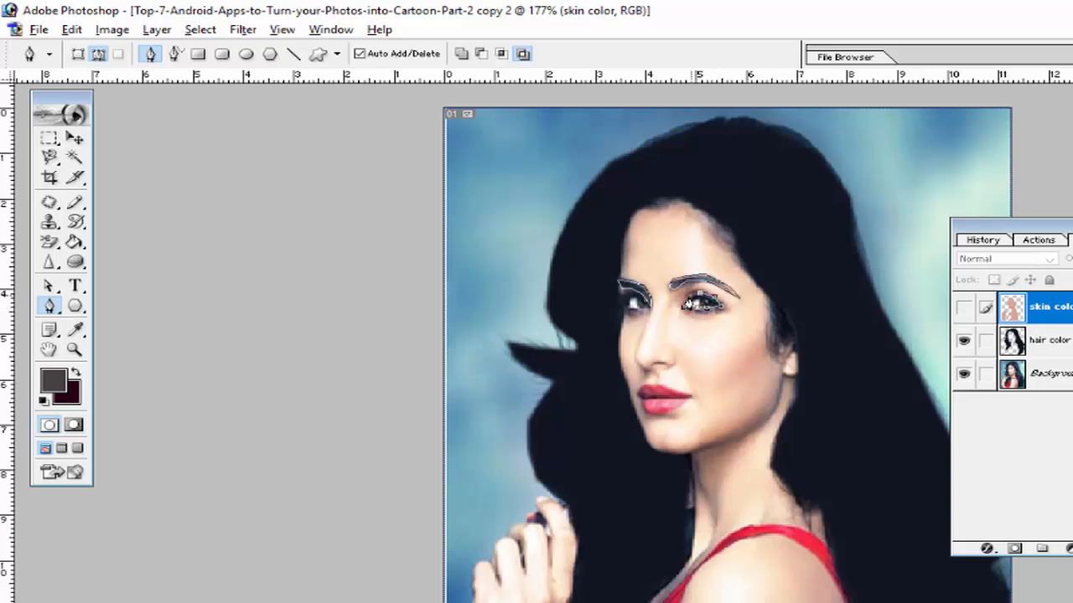
pyautogui.click(684, 308)
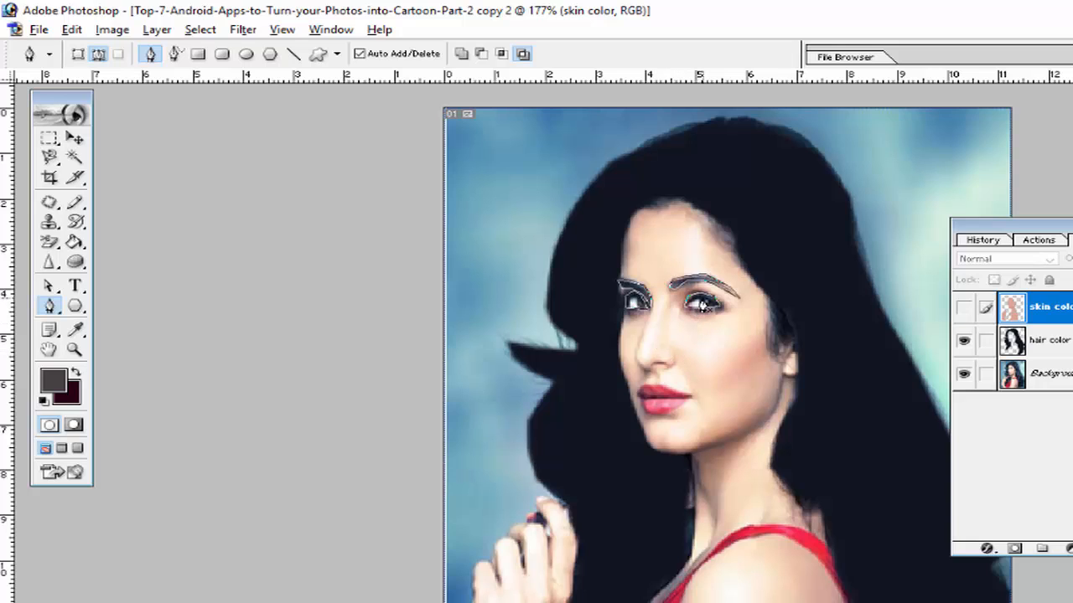
# Convert the eyebrow and eye paths into a new anti-aliased selection with a 1-pixel feather
pyautogui.rightClick(701, 305)
pyautogui.click(742, 384)
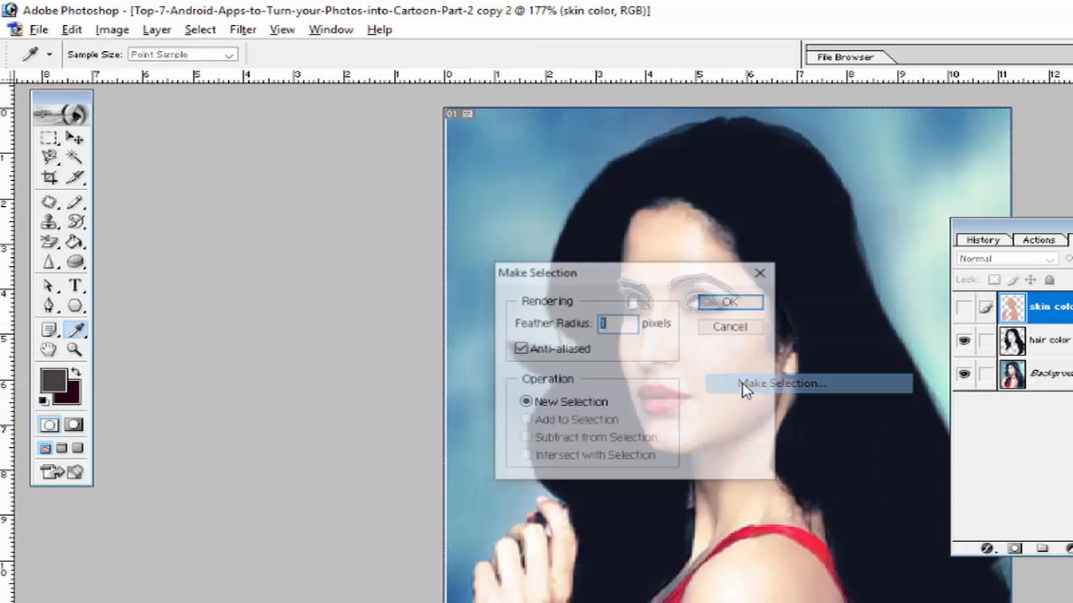
pyautogui.click(734, 308)
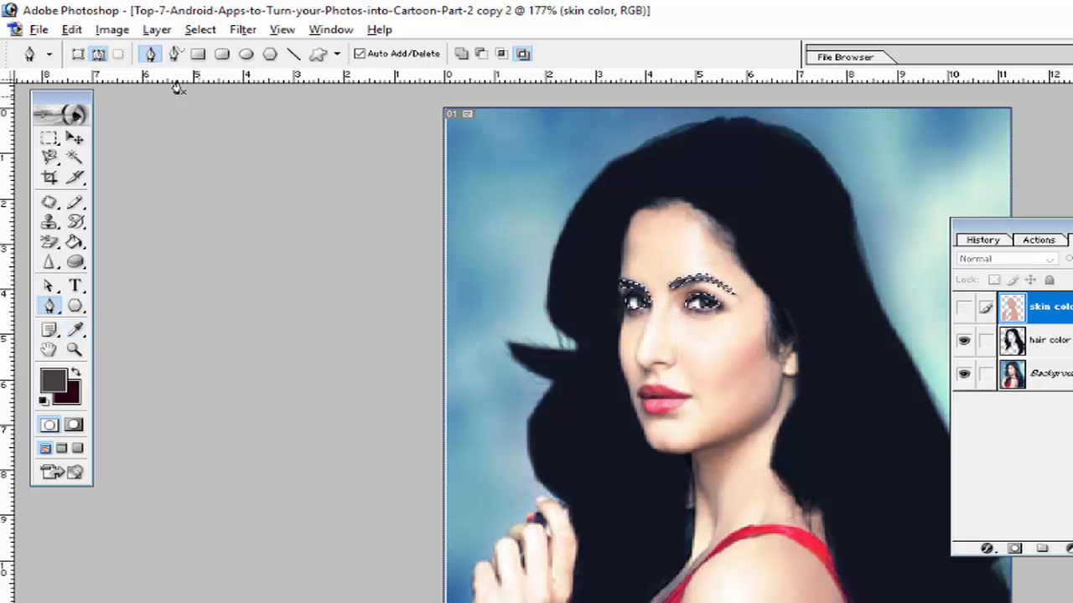
# Create a new layer named "eye color" in Normal mode at 100% opacity
pyautogui.click(157, 31)
pyautogui.moveTo(162, 48)
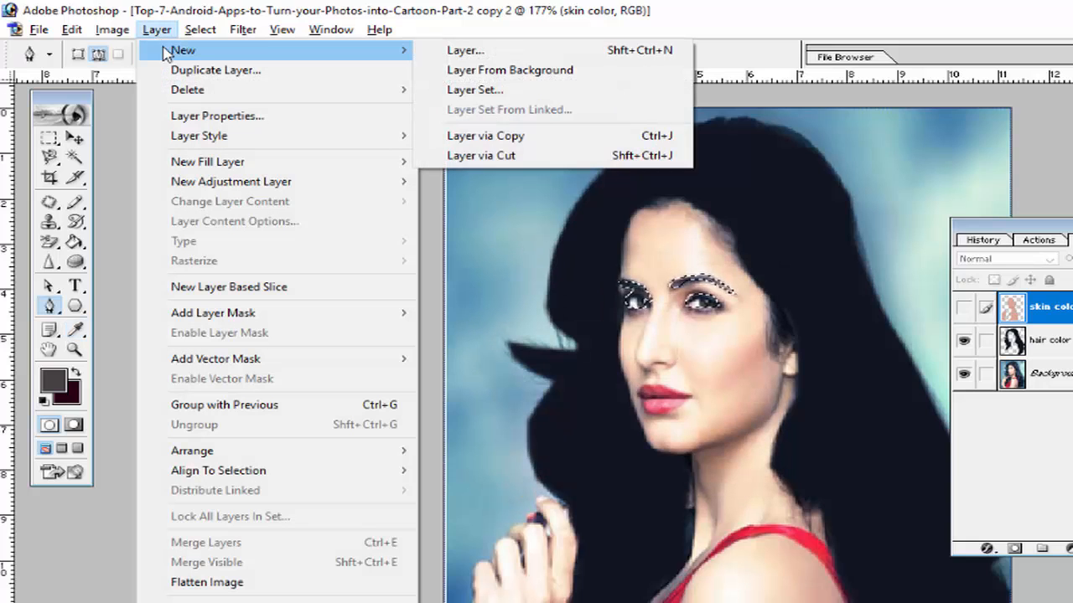
pyautogui.click(427, 50)
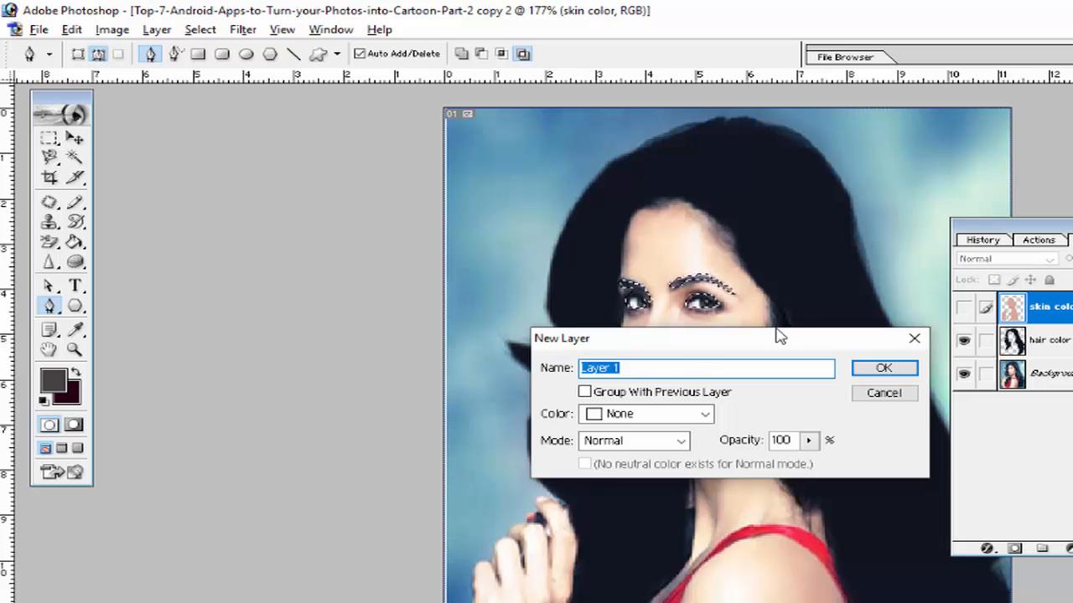
pyautogui.write('eye color')
pyautogui.click(910, 371)
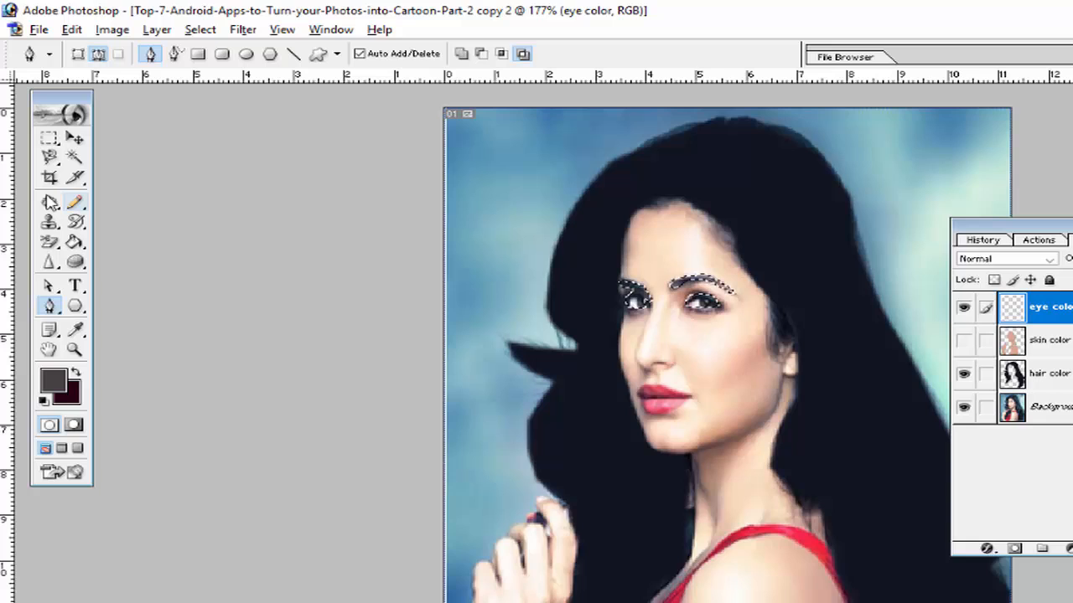
# Fill the eyebrow and eye selection with near-black sampled from the hair, using Foreground Color in Normal mode at 100% opacity
pyautogui.click(72, 31)
pyautogui.click(99, 311)
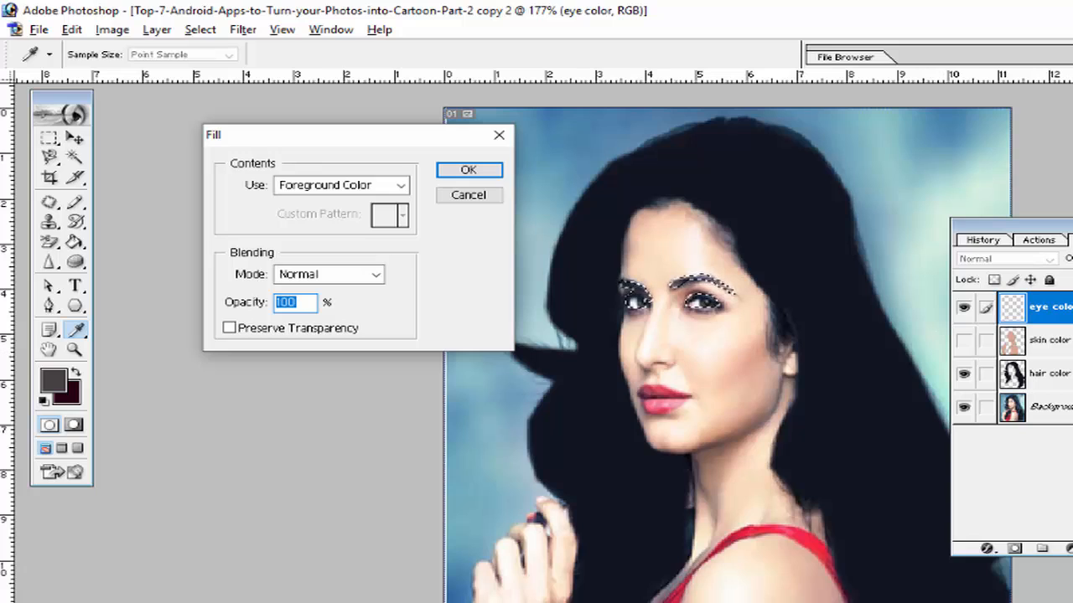
pyautogui.press('Return')
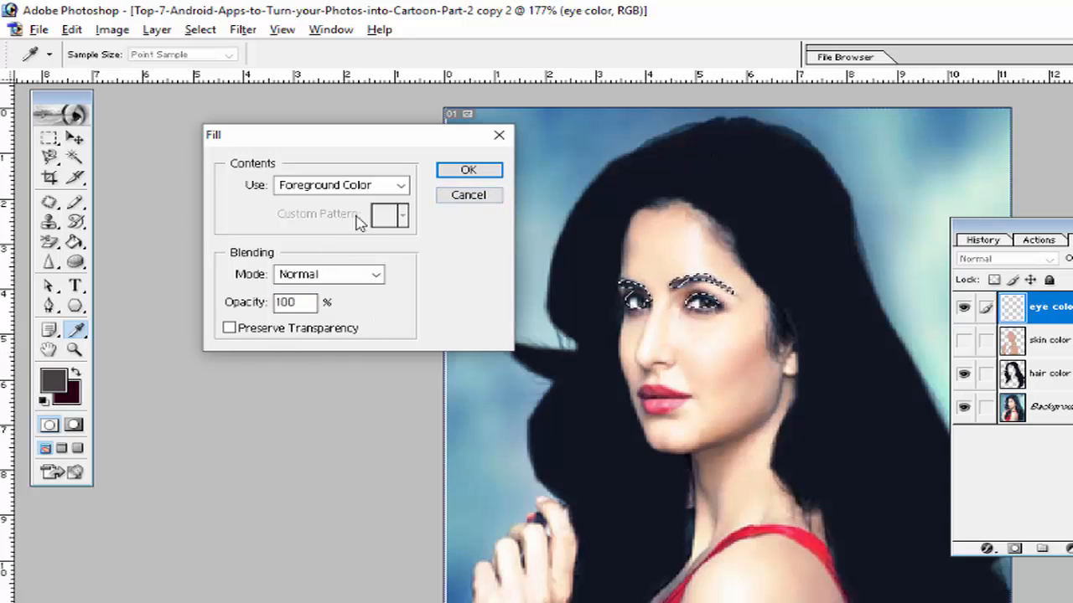
pyautogui.click(637, 174)
pyautogui.click(469, 170)
pyautogui.press('p')
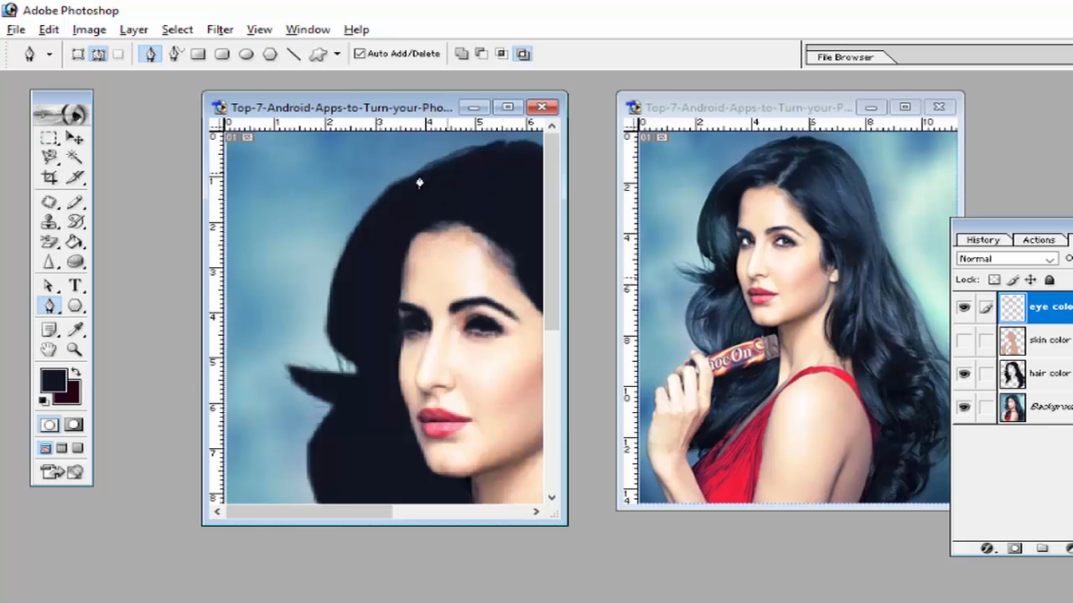
# View the whole portrait and toggle the "skin color" layer's visibility to compare the filled eyes and eyebrows with and without flat skin
pyautogui.click(75, 350)
pyautogui.keyDown('alt'); pyautogui.click(328, 330); pyautogui.keyUp('alt')
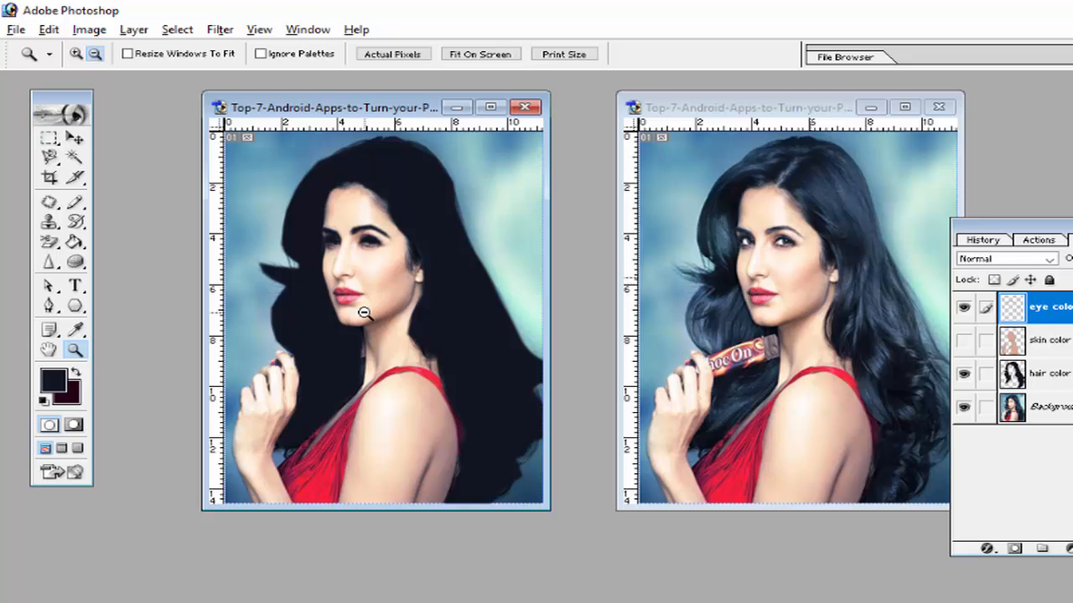
pyautogui.click(964, 341)
pyautogui.click(964, 343)
pyautogui.click(963, 344)
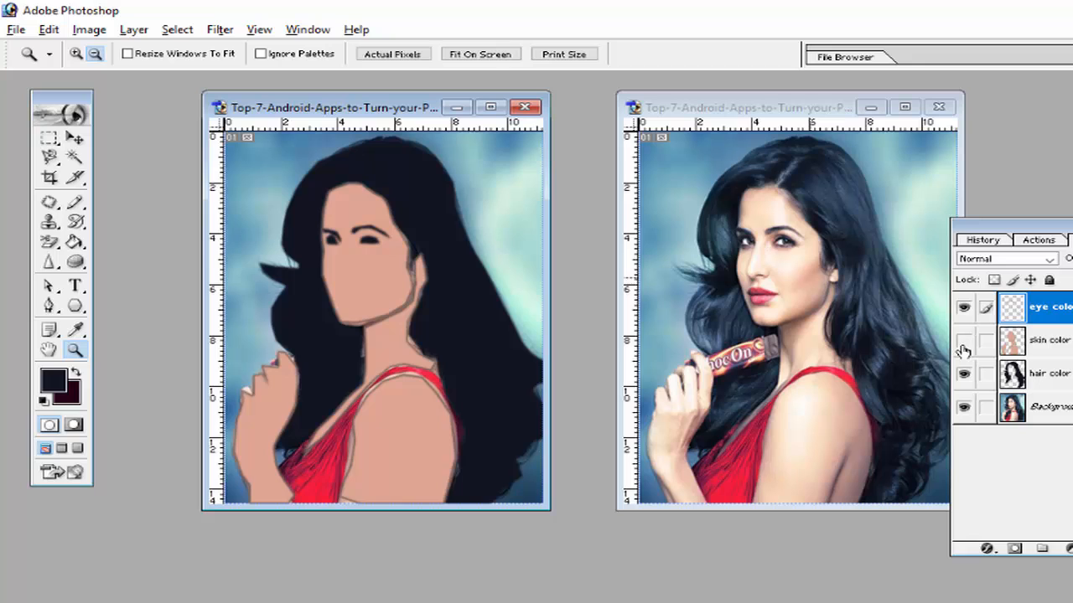
pyautogui.click(963, 346)
pyautogui.click(964, 345)
pyautogui.click(964, 346)
pyautogui.click(964, 345)
pyautogui.click(964, 344)
pyautogui.click(963, 344)
pyautogui.click(964, 343)
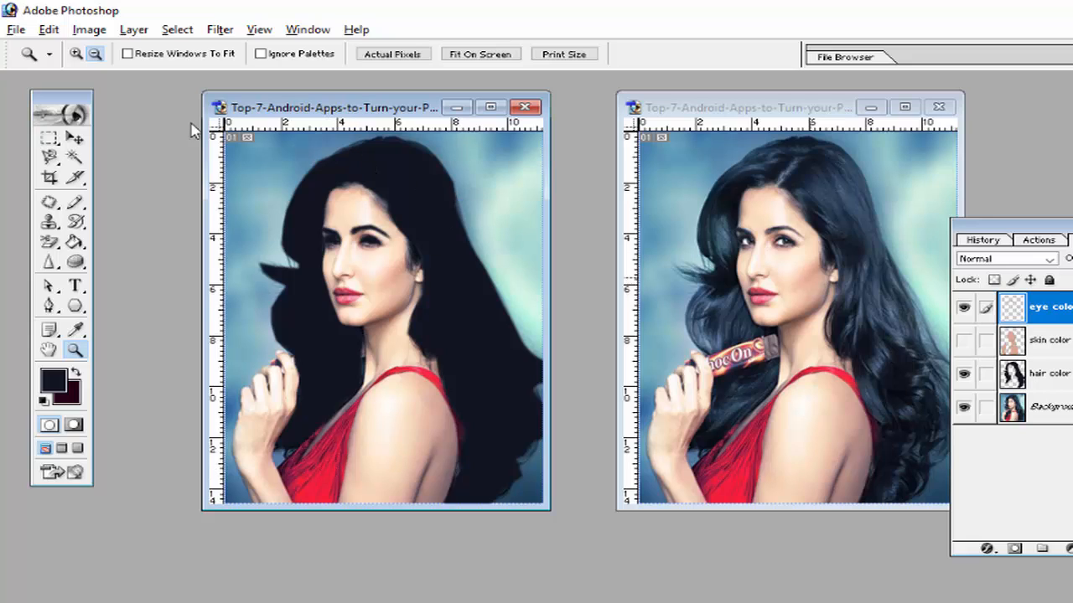
# Maximize the traced portrait's window and draw a closed Pen path around the outline of the lips
pyautogui.click(49, 305)
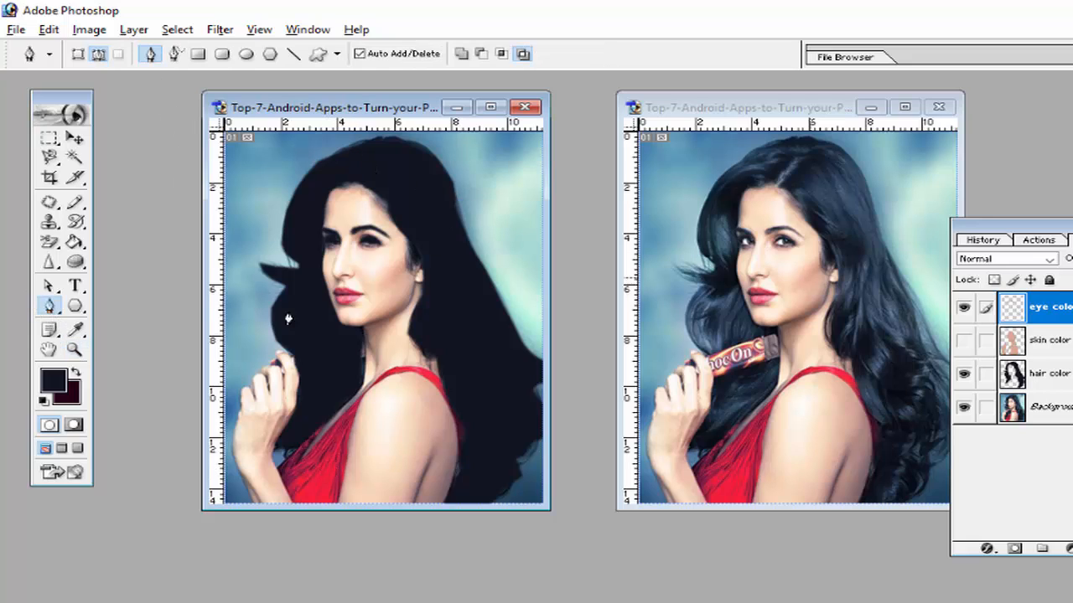
pyautogui.click(490, 106)
pyautogui.scroll(2, 553, 292)
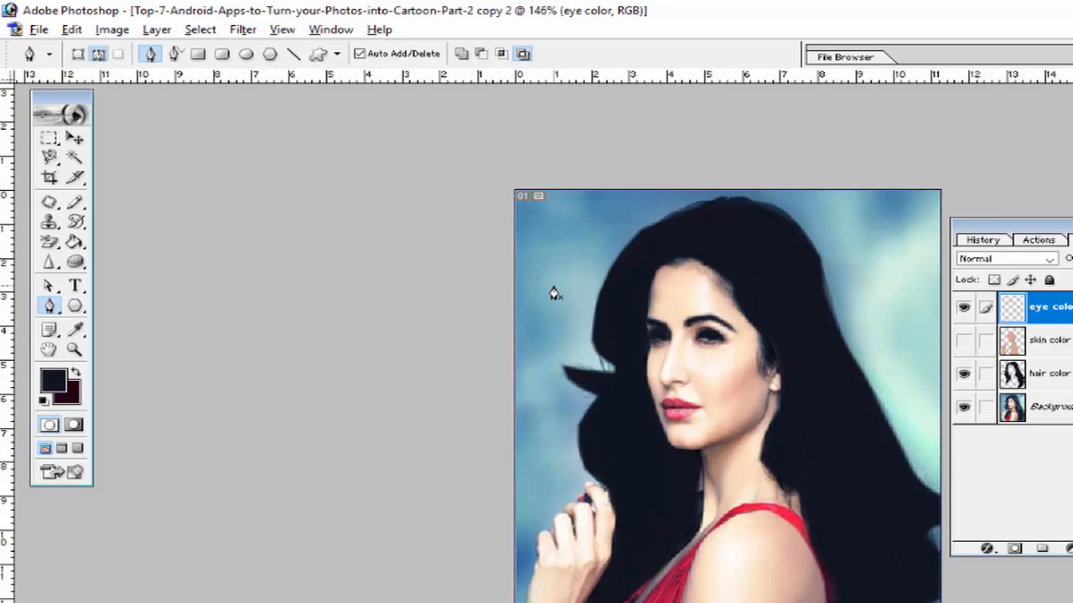
pyautogui.scroll(-1, 638, 396)
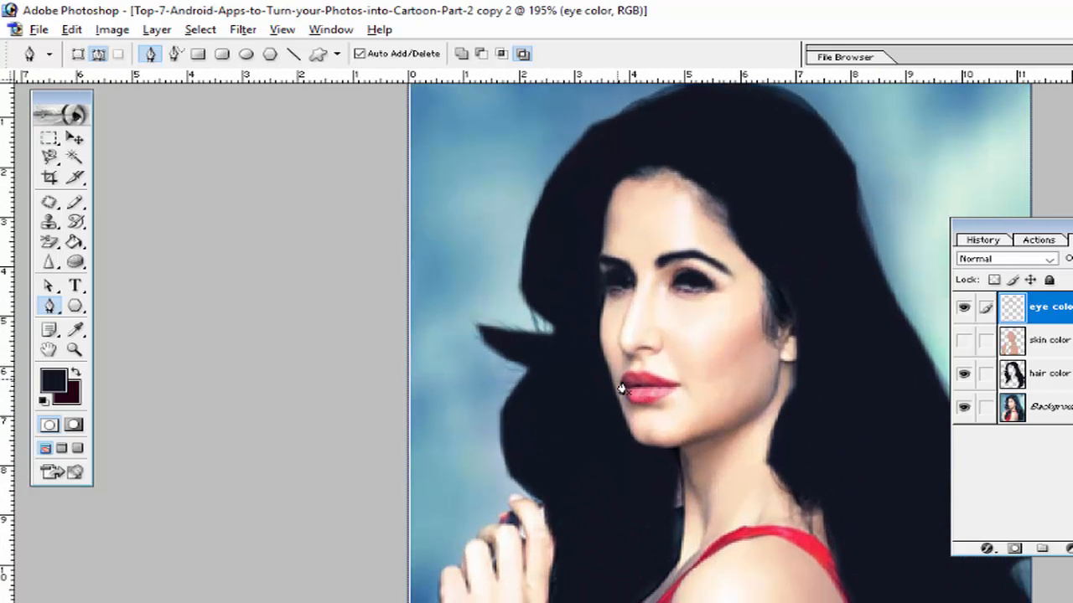
pyautogui.click(621, 383)
pyautogui.click(625, 375)
pyautogui.click(630, 373)
pyautogui.click(646, 373)
pyautogui.click(657, 378)
pyautogui.click(683, 385)
pyautogui.click(646, 402)
pyautogui.click(633, 400)
pyautogui.click(626, 393)
pyautogui.click(620, 391)
pyautogui.hotkey('ctrl', 'Return')
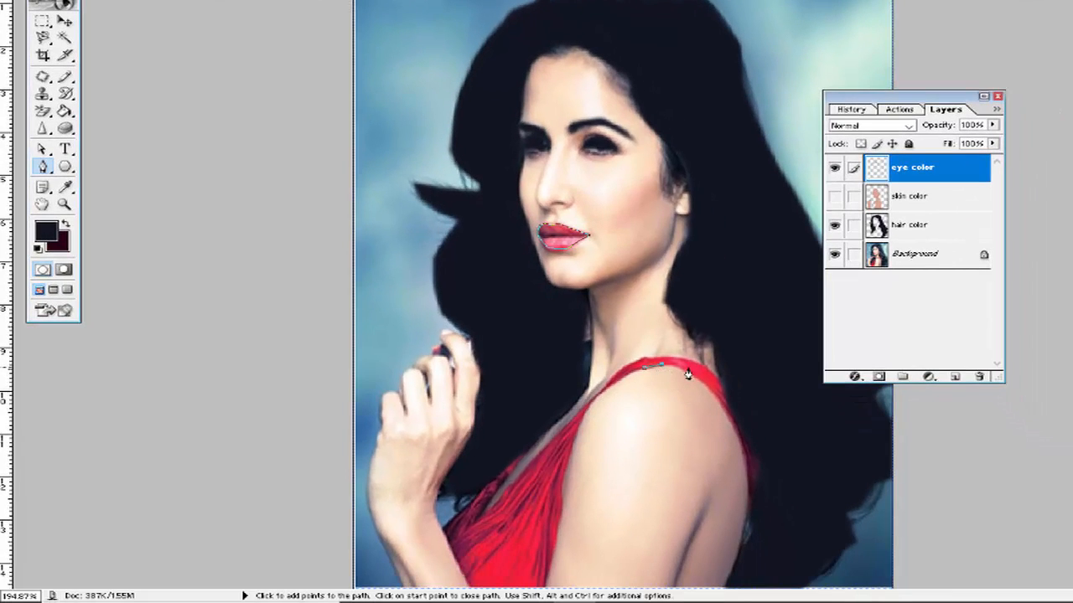
# Trace the red dress strap over the shoulder, going down its inner edge and back up the outer edge
pyautogui.click(690, 374)
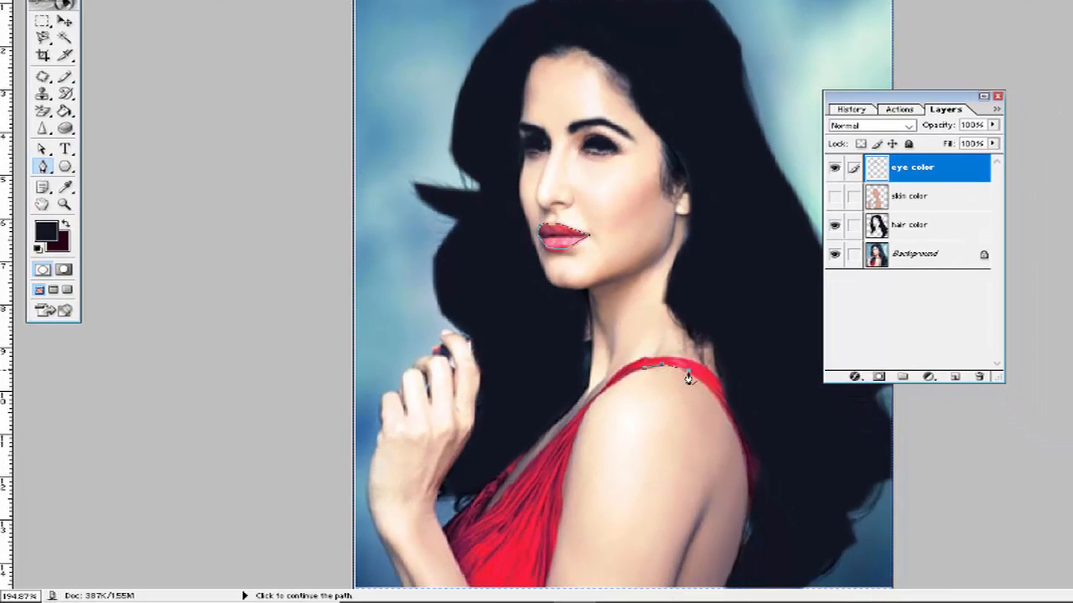
pyautogui.click(731, 429)
pyautogui.click(739, 452)
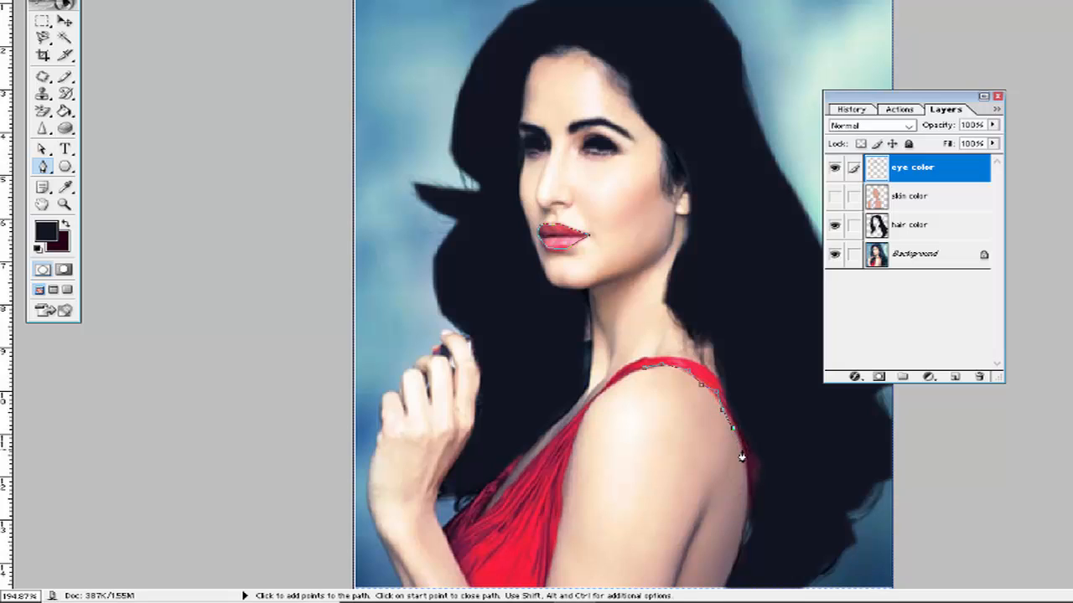
pyautogui.click(745, 484)
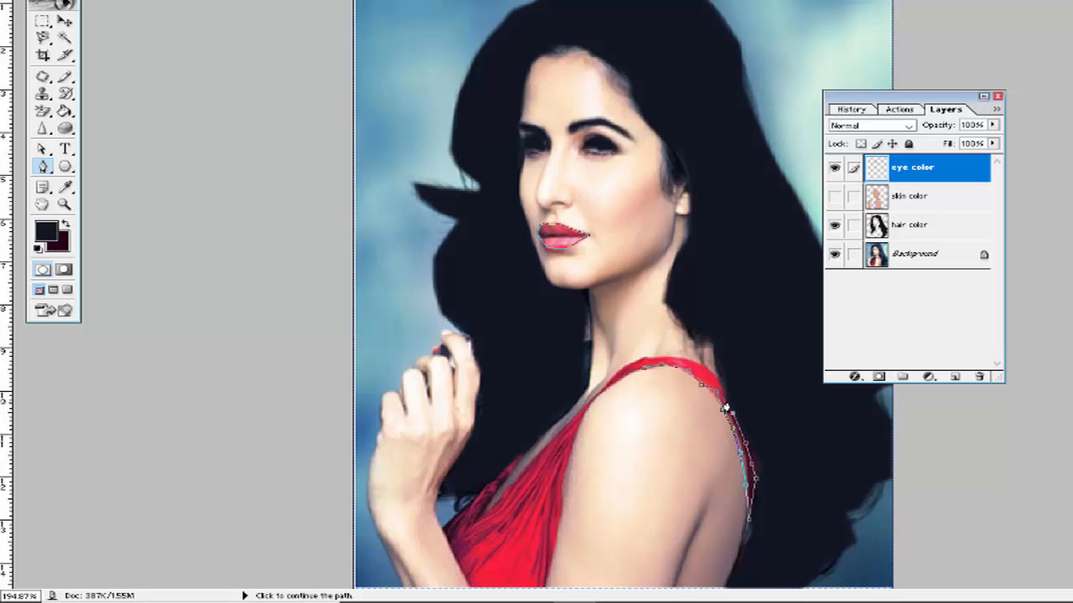
pyautogui.click(652, 358)
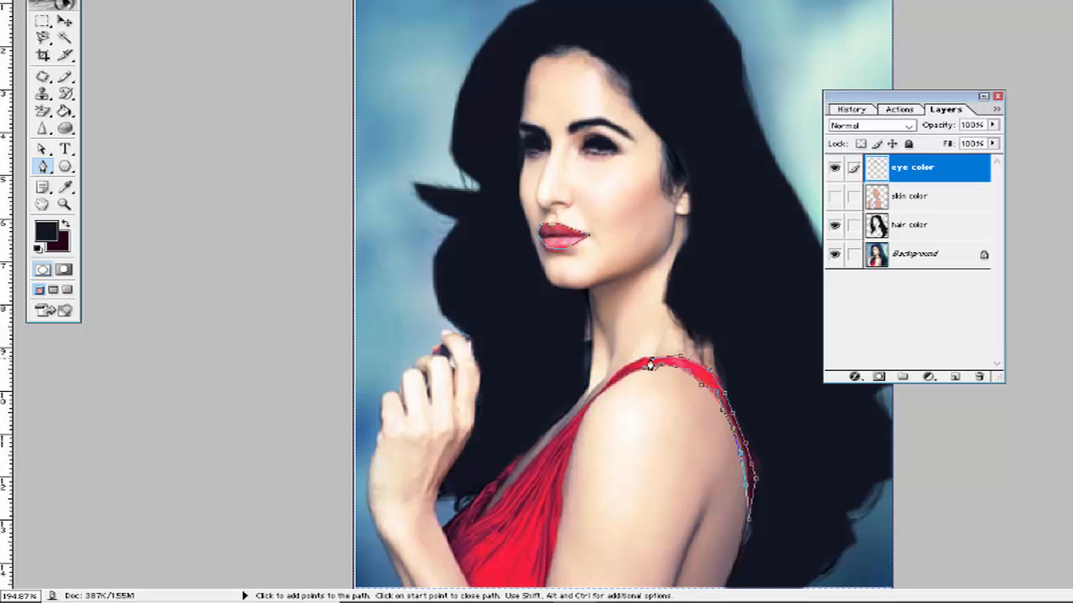
# Continue the dress path along the neckline, around the bodice and up beside the arm, closing it at the shoulder
pyautogui.click(626, 363)
pyautogui.click(603, 384)
pyautogui.click(523, 467)
pyautogui.click(499, 495)
pyautogui.click(482, 514)
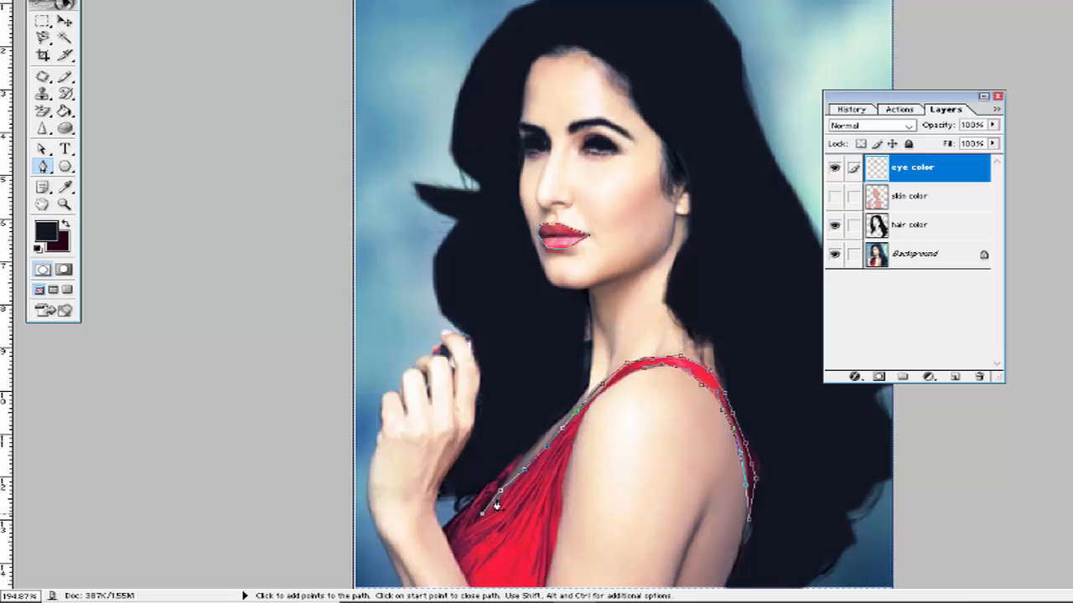
pyautogui.click(519, 450)
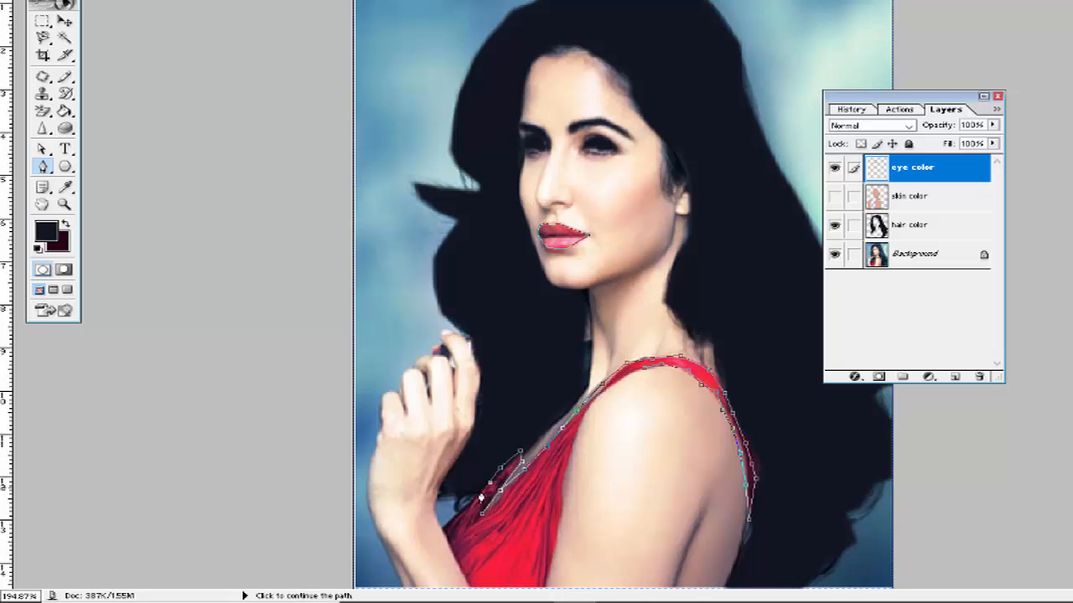
pyautogui.click(445, 531)
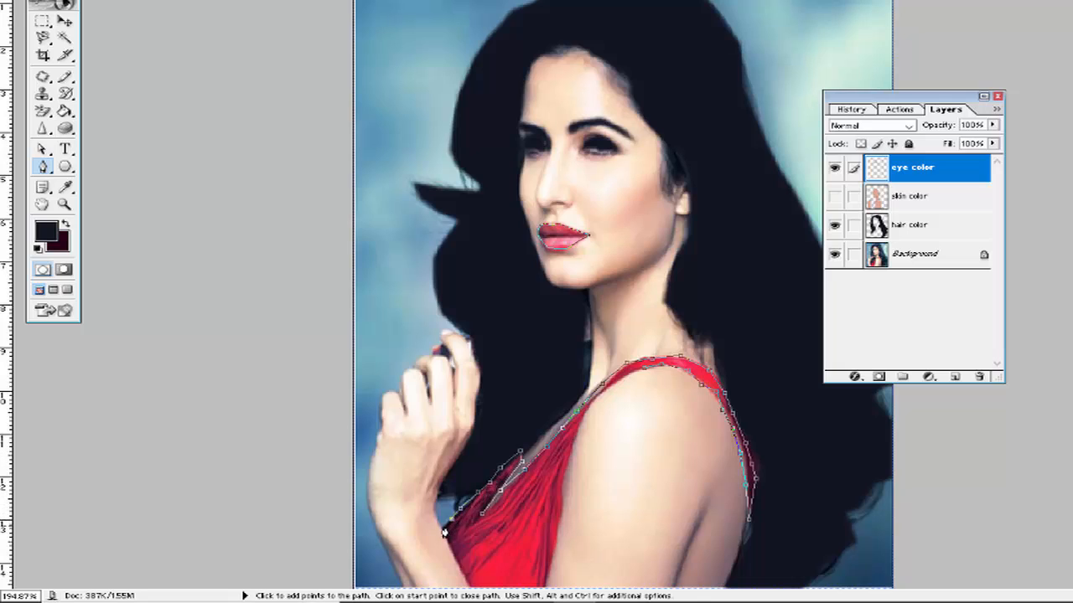
pyautogui.click(465, 580)
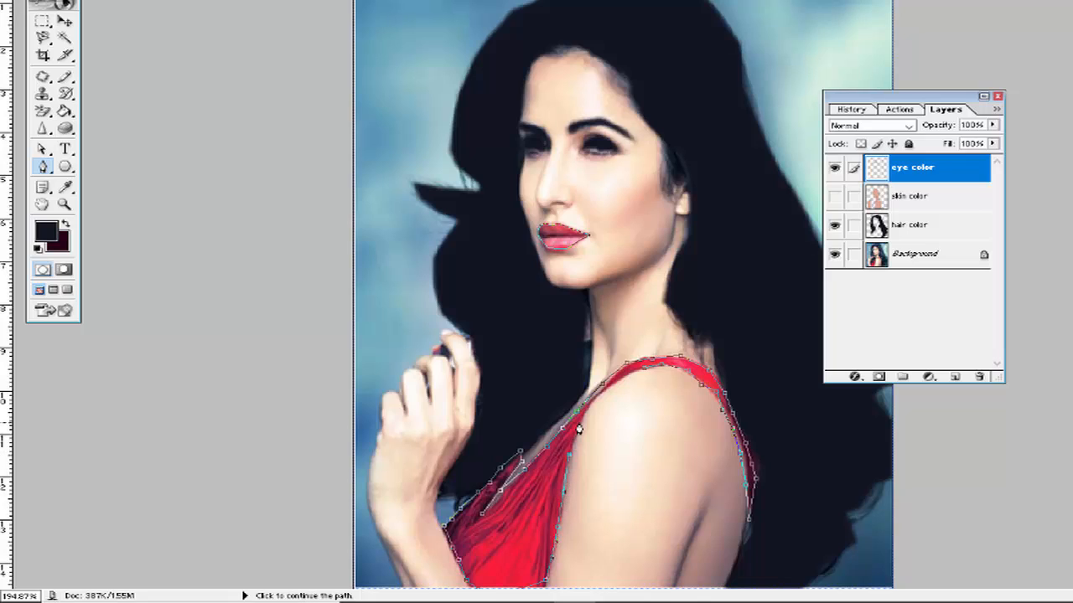
pyautogui.click(641, 369)
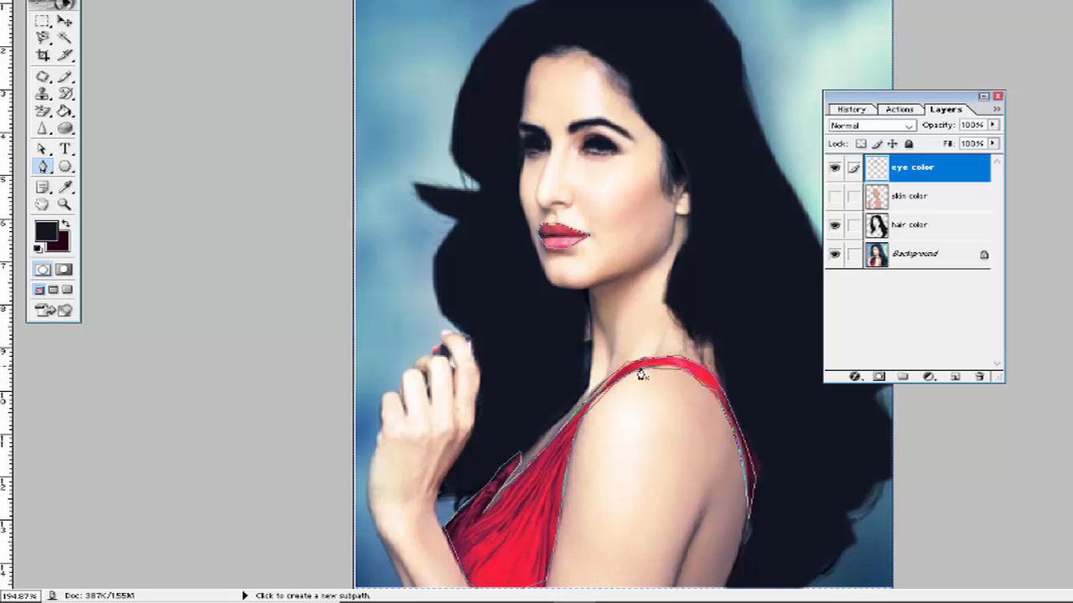
# Convert the lip and dress paths into a new anti-aliased selection with a 1-pixel feather
pyautogui.rightClick(506, 550)
pyautogui.click(553, 448)
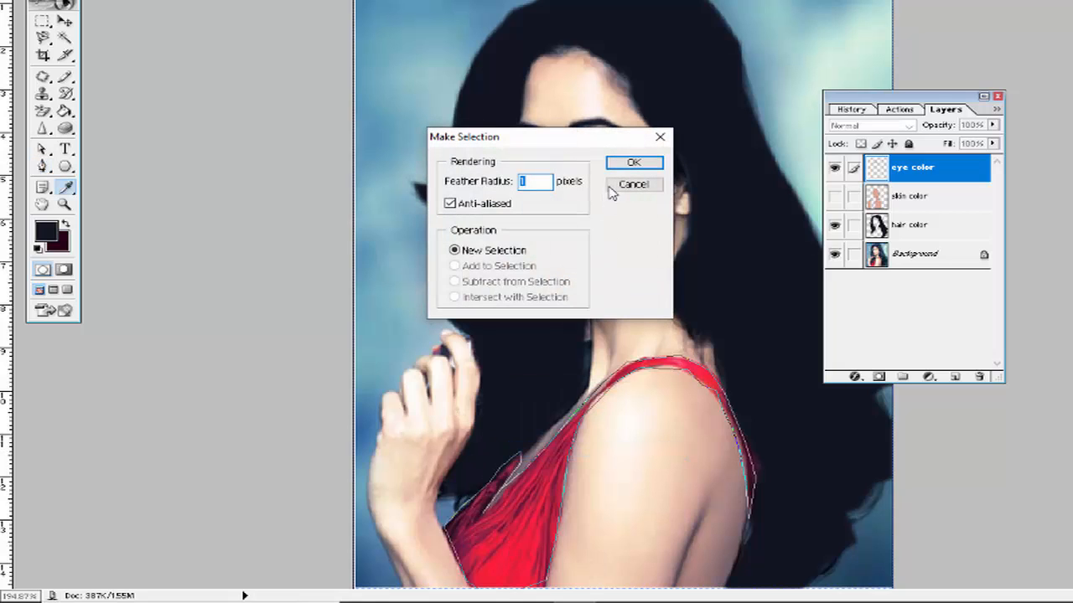
pyautogui.click(630, 163)
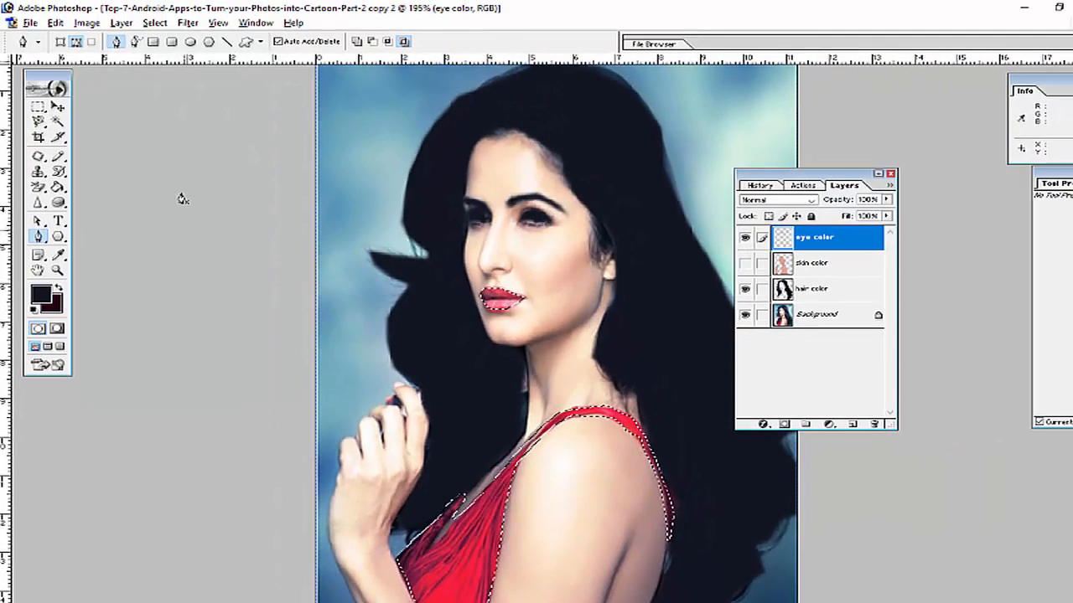
# Create a new layer named "red color" in Normal mode at 100% opacity
pyautogui.click(120, 23)
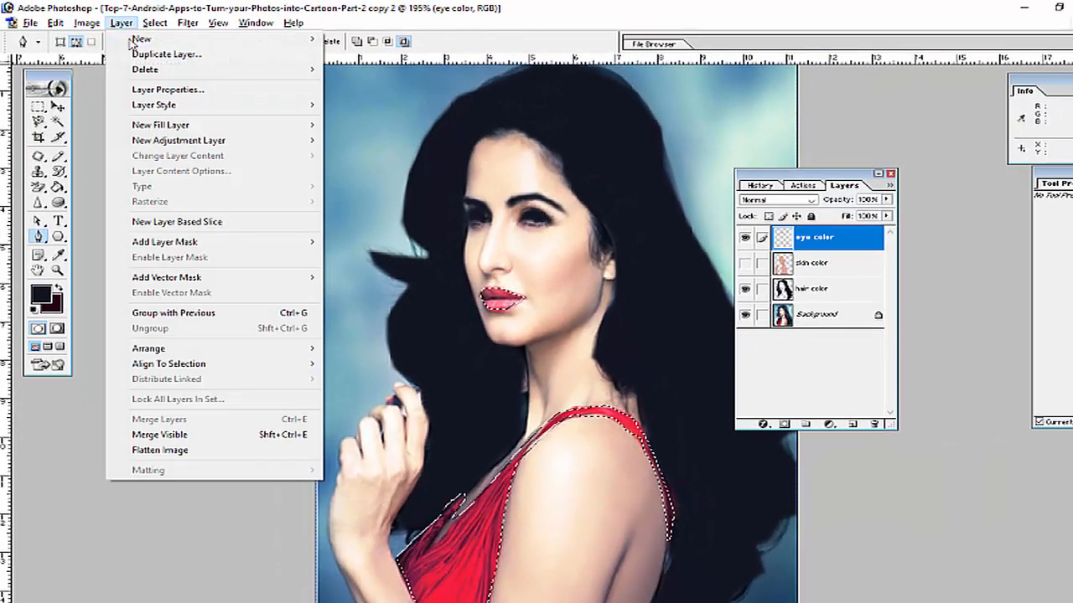
pyautogui.moveTo(258, 41)
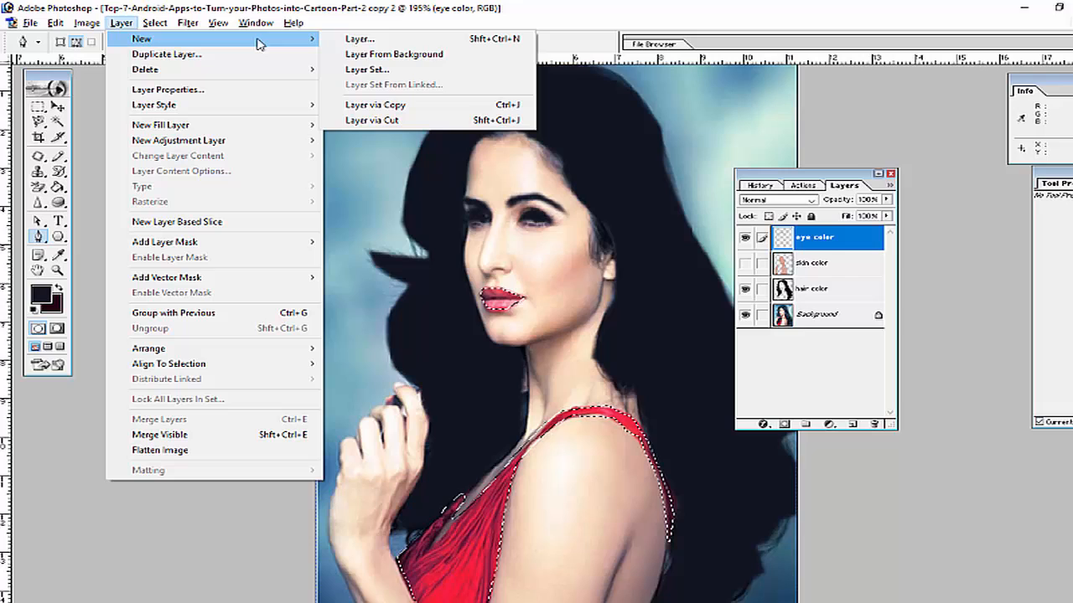
pyautogui.click(361, 41)
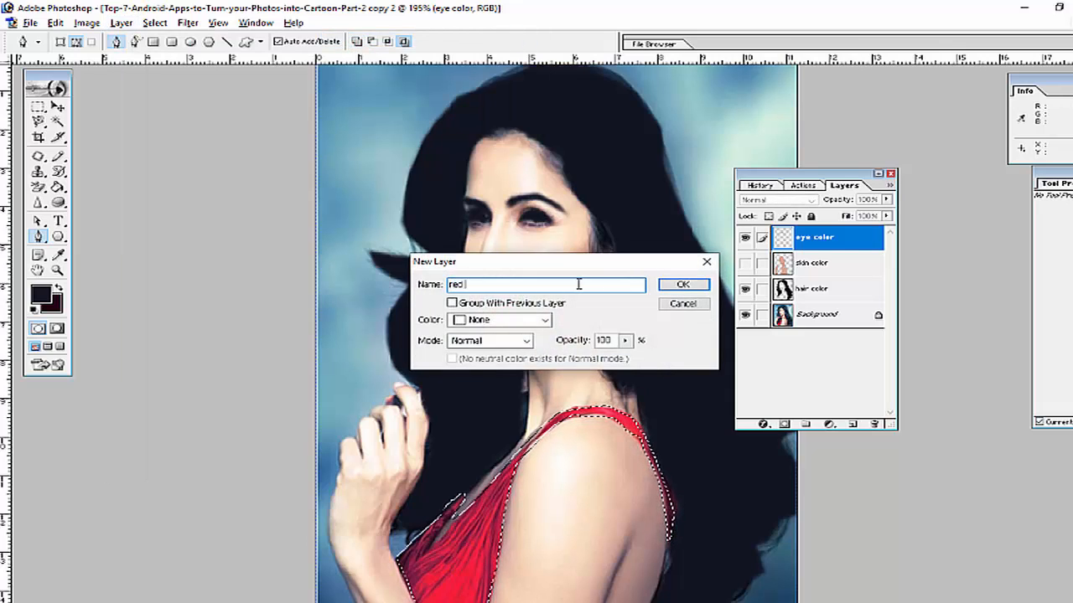
pyautogui.click(682, 285)
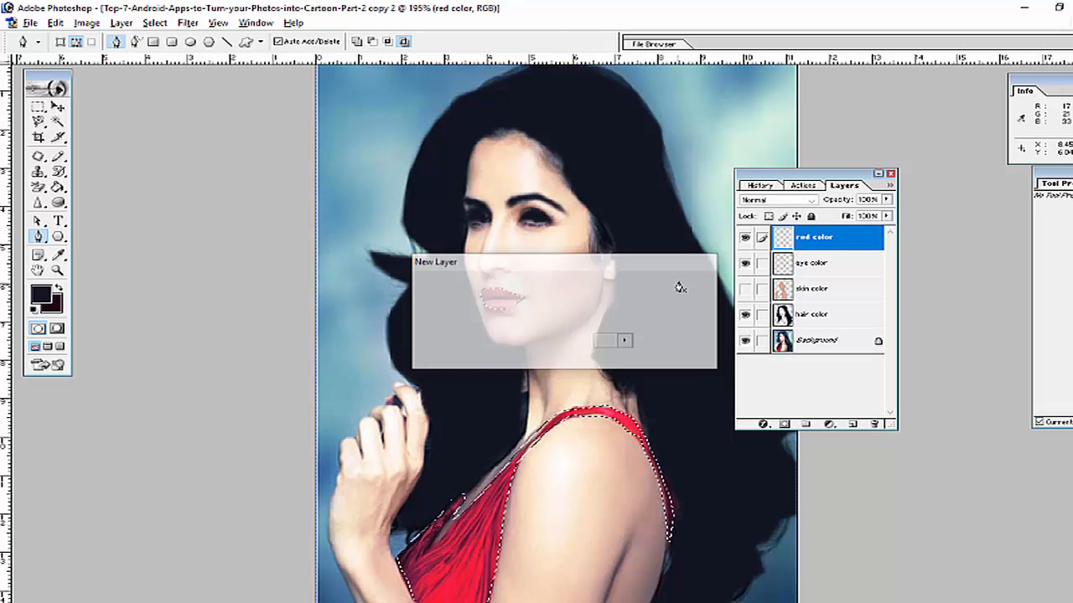
# Fill the lip and dress selection with bright red sampled from the portrait, using Foreground Color in Normal mode at 100% opacity
pyautogui.click(55, 23)
pyautogui.click(81, 243)
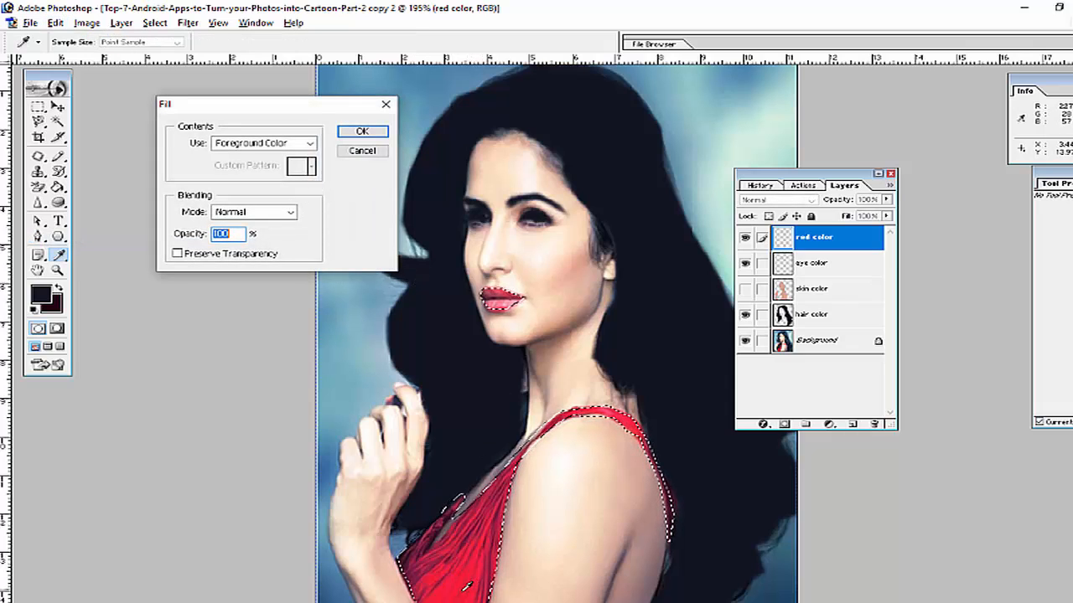
pyautogui.click(501, 299)
pyautogui.click(352, 134)
pyautogui.press('p')
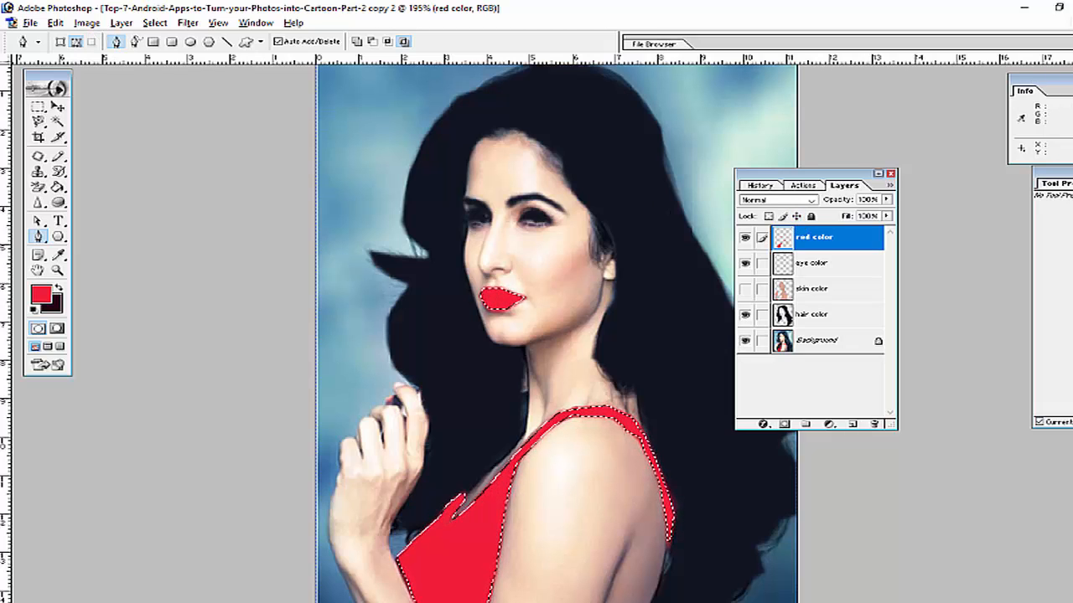
# Restore the cartoon document to a floating window, zoom out to the whole portrait and deselect the lips and dress
pyautogui.click(1071, 23)
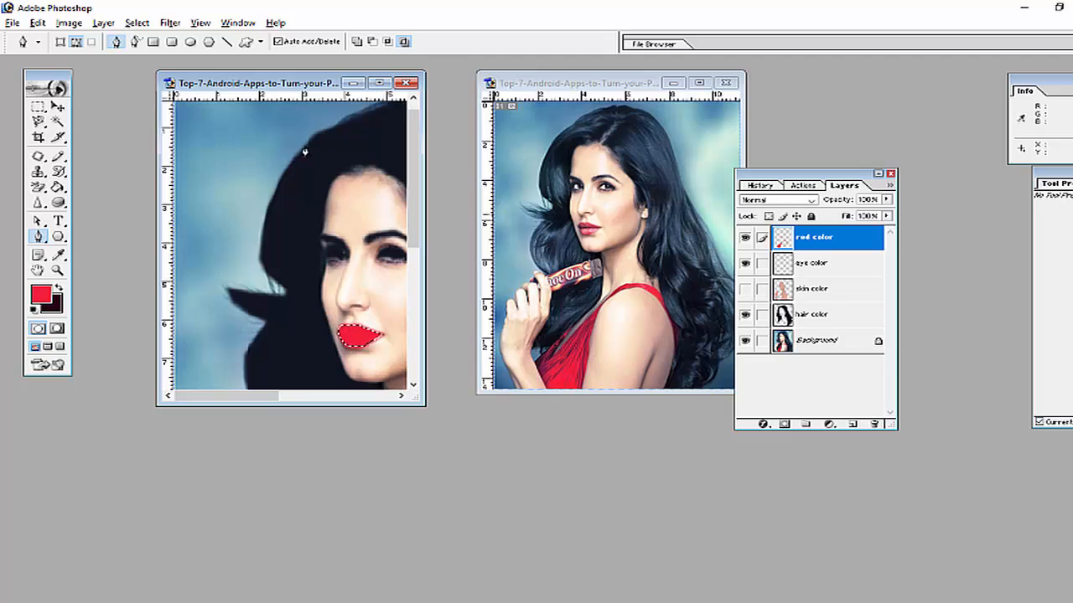
pyautogui.doubleClick(57, 270)
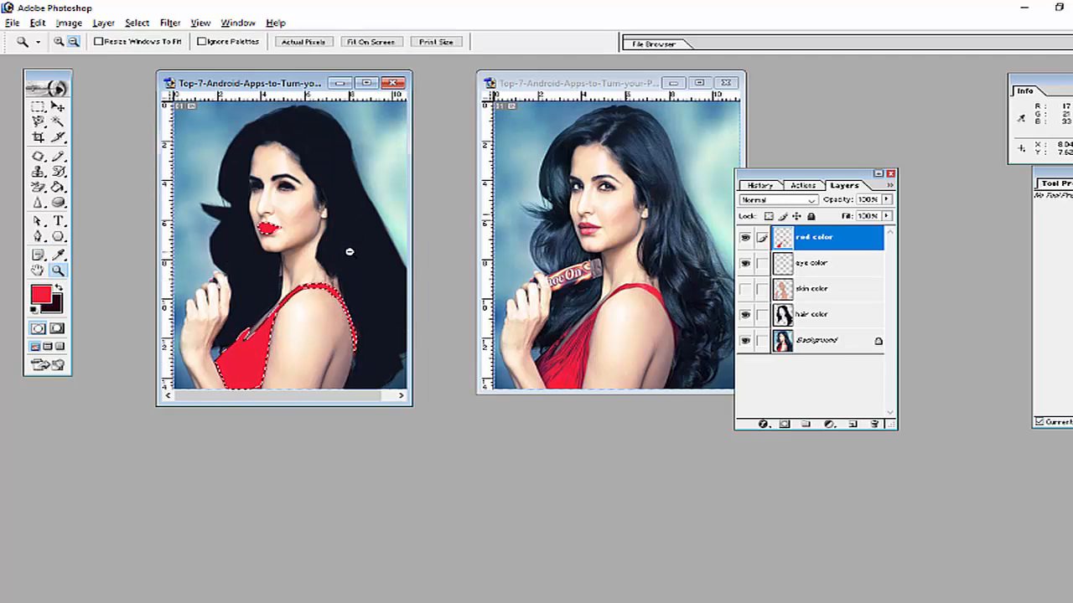
pyautogui.hotkey('ctrl', 'd')
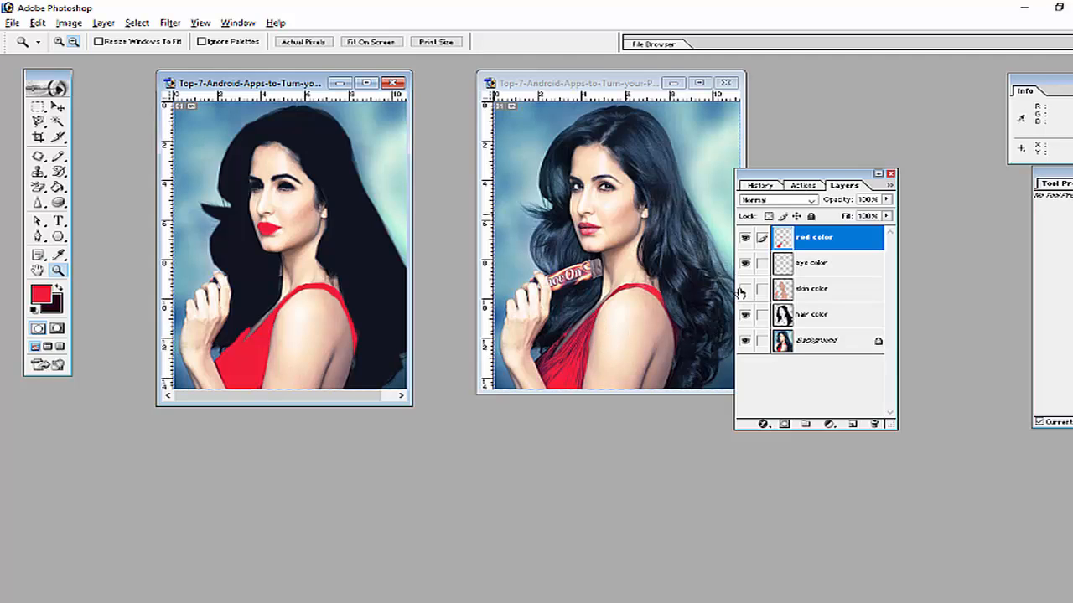
# Turn the "skin color" layer's visibility off and on to compare the flat skin with the photo, leaving it shown
pyautogui.click(743, 289)
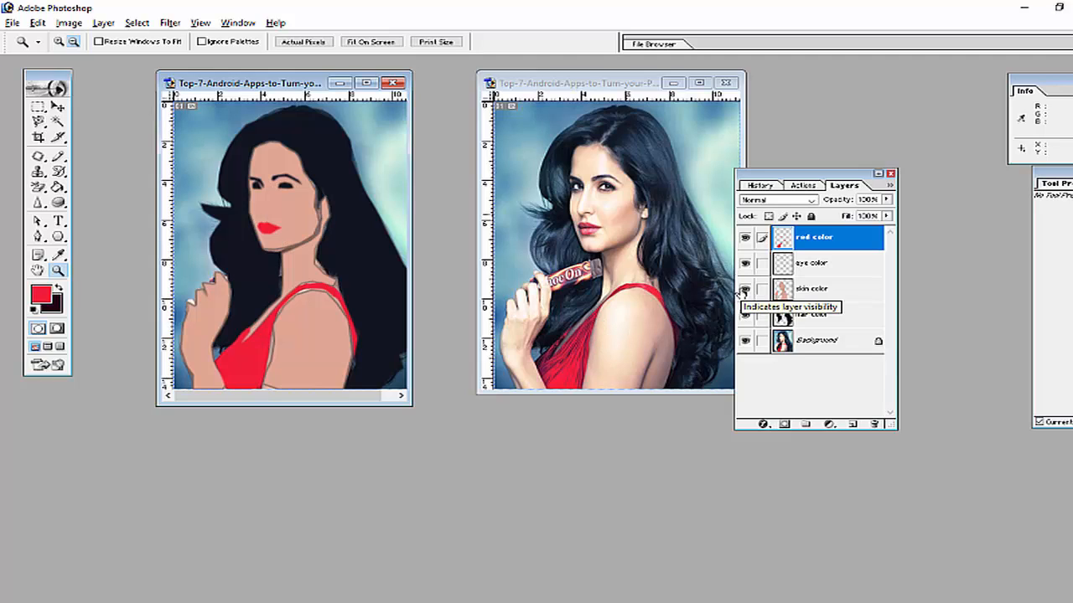
pyautogui.click(743, 289)
pyautogui.click(743, 289)
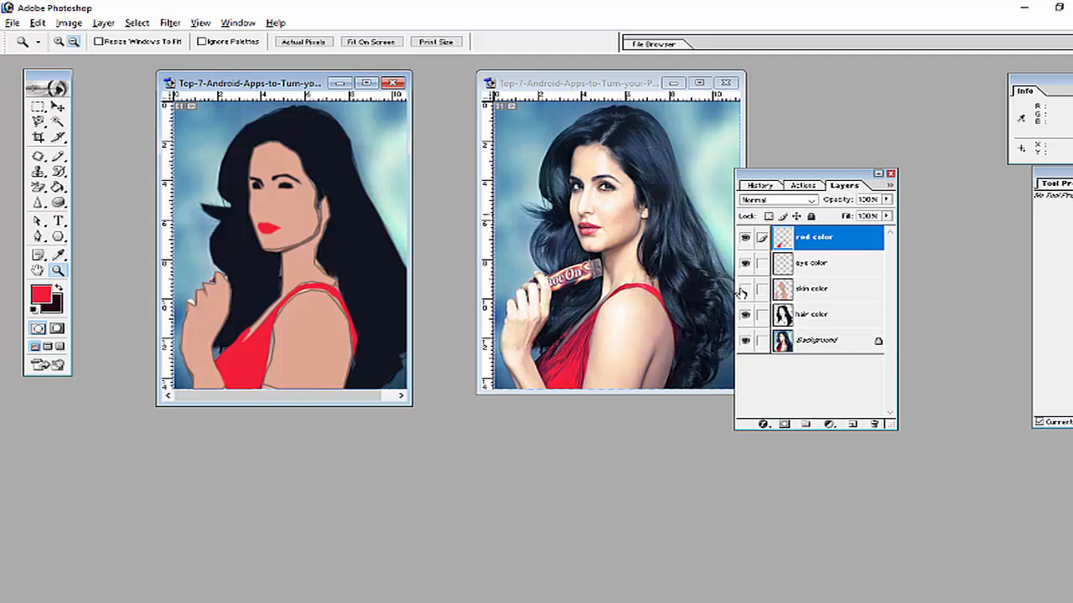
pyautogui.click(743, 289)
pyautogui.click(743, 289)
pyautogui.click(743, 289)
pyautogui.click(744, 289)
# Set the Pen tool to draw filled shape layers
pyautogui.click(37, 238)
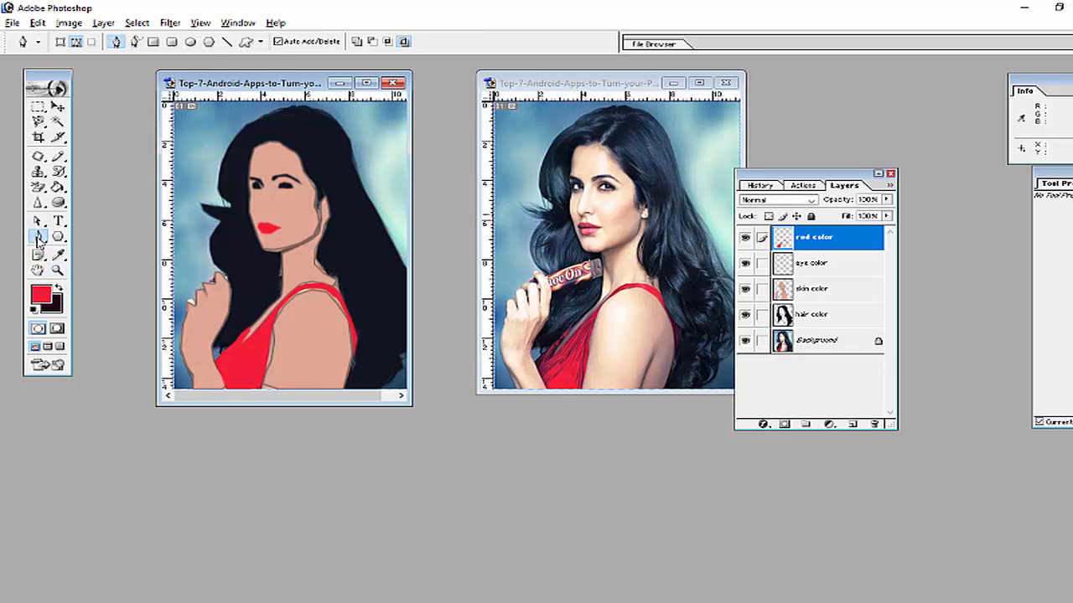
pyautogui.rightClick(38, 238)
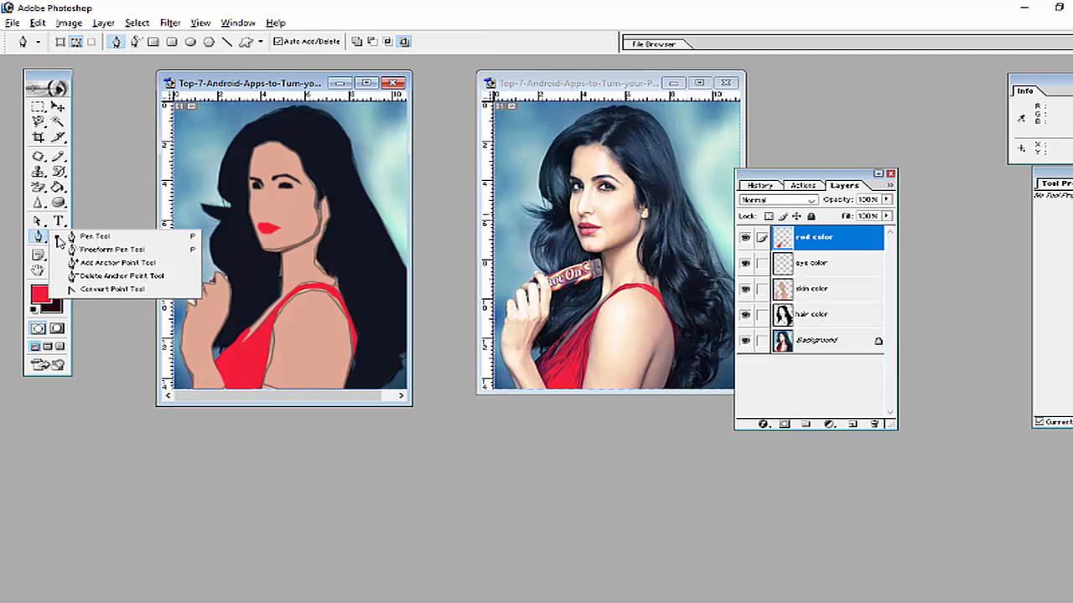
pyautogui.click(82, 239)
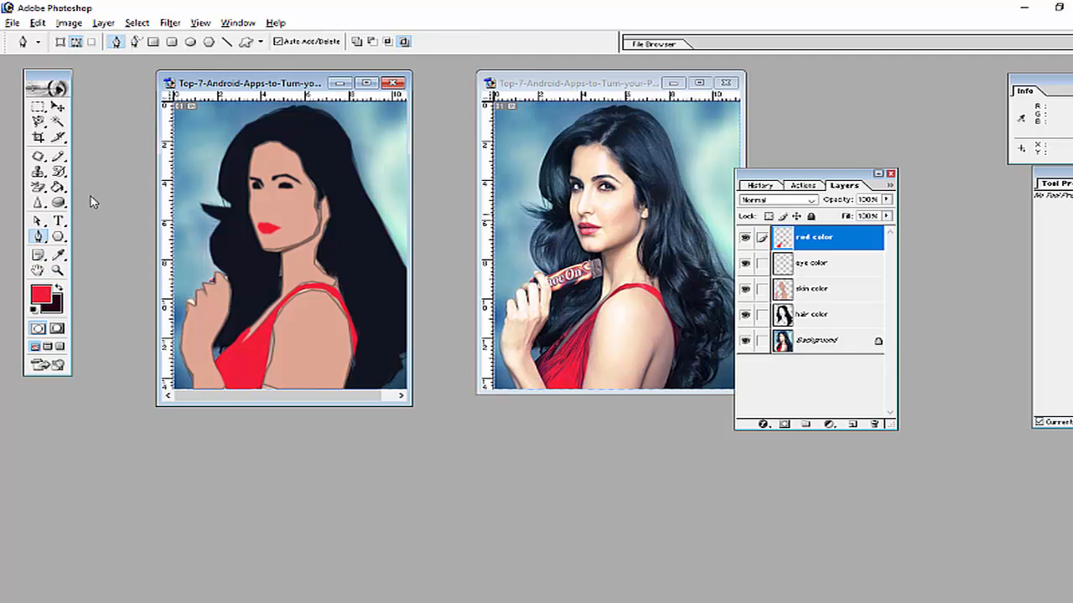
pyautogui.click(62, 42)
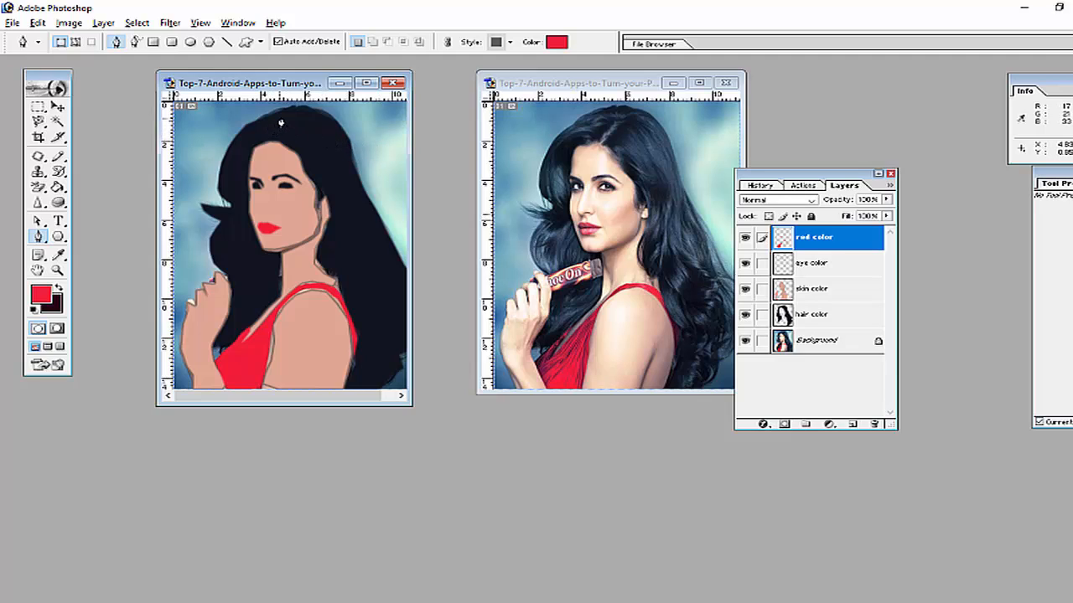
pyautogui.moveTo(275, 119); pyautogui.dragTo(284, 116)
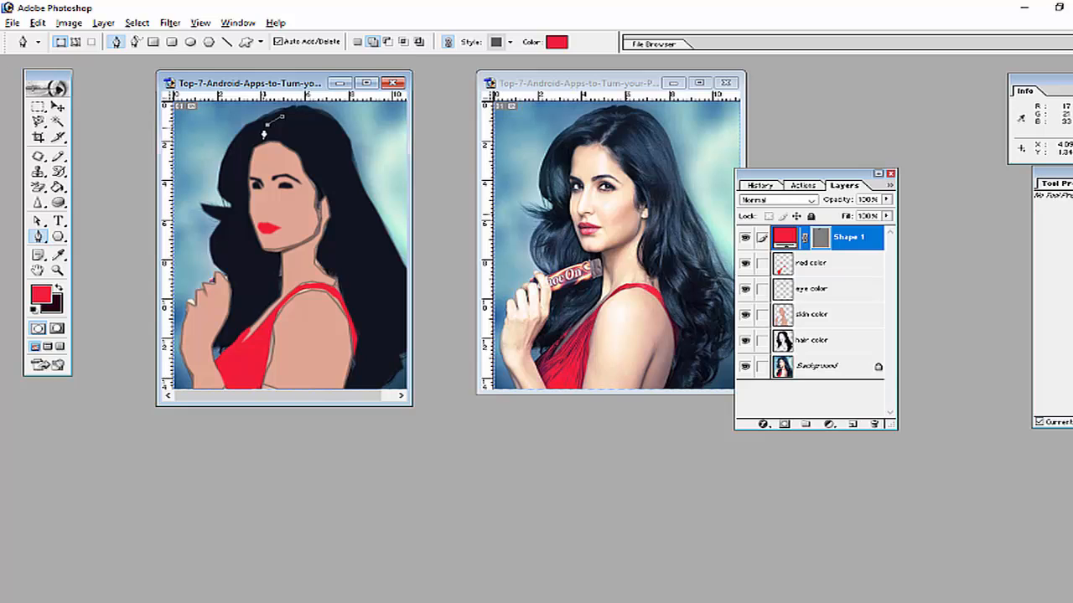
pyautogui.click(37, 22)
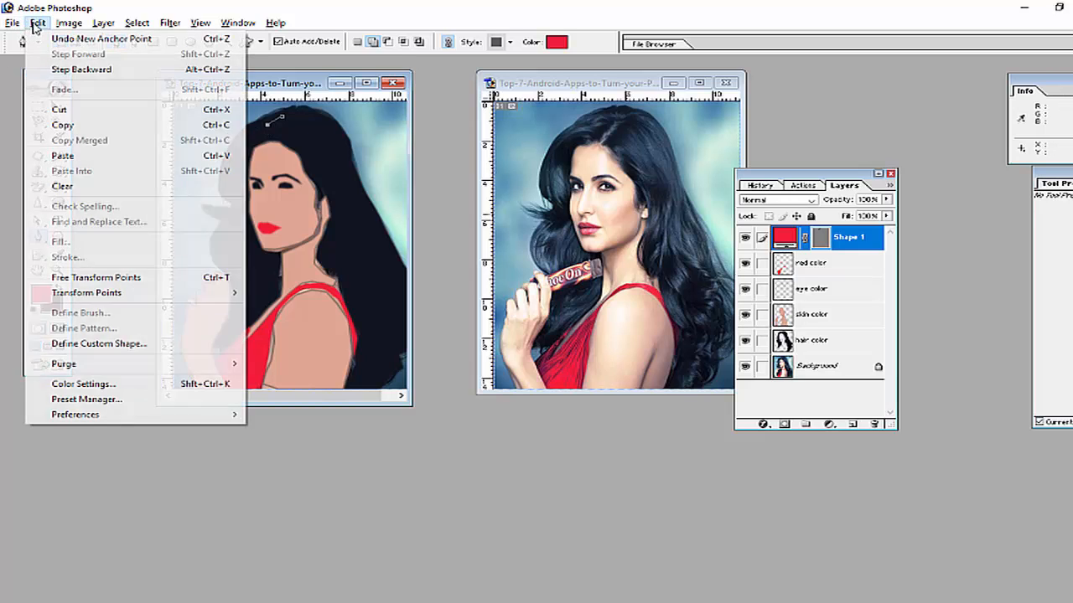
pyautogui.click(75, 68)
pyautogui.click(37, 22)
pyautogui.click(75, 68)
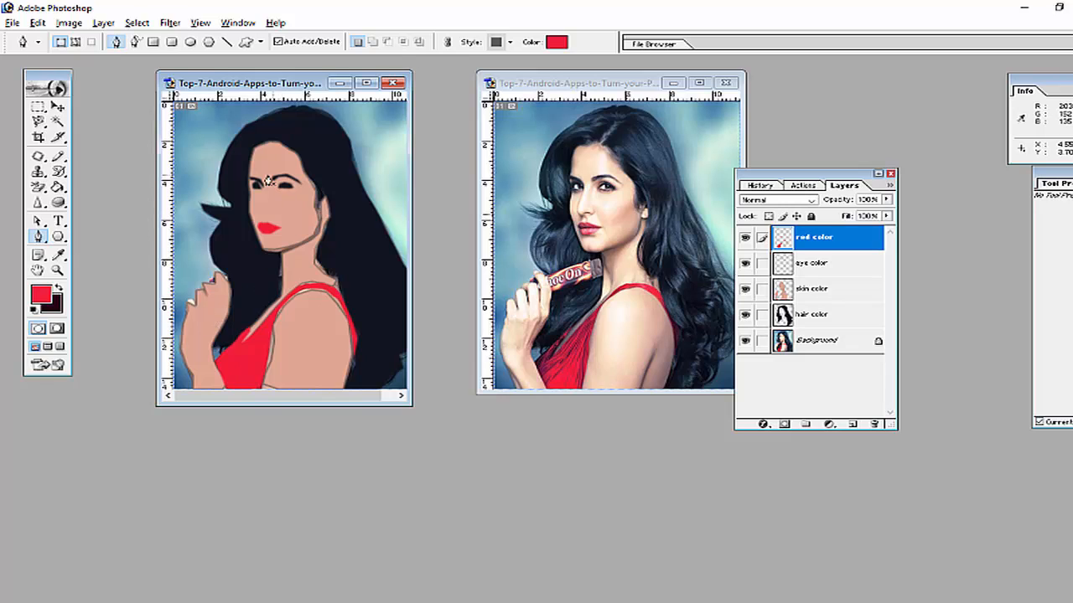
# Set the foreground colour to a darker brown, AB7A69, starting from the skin tone sampled on the hand, for drawing with the Pen tool
pyautogui.click(37, 300)
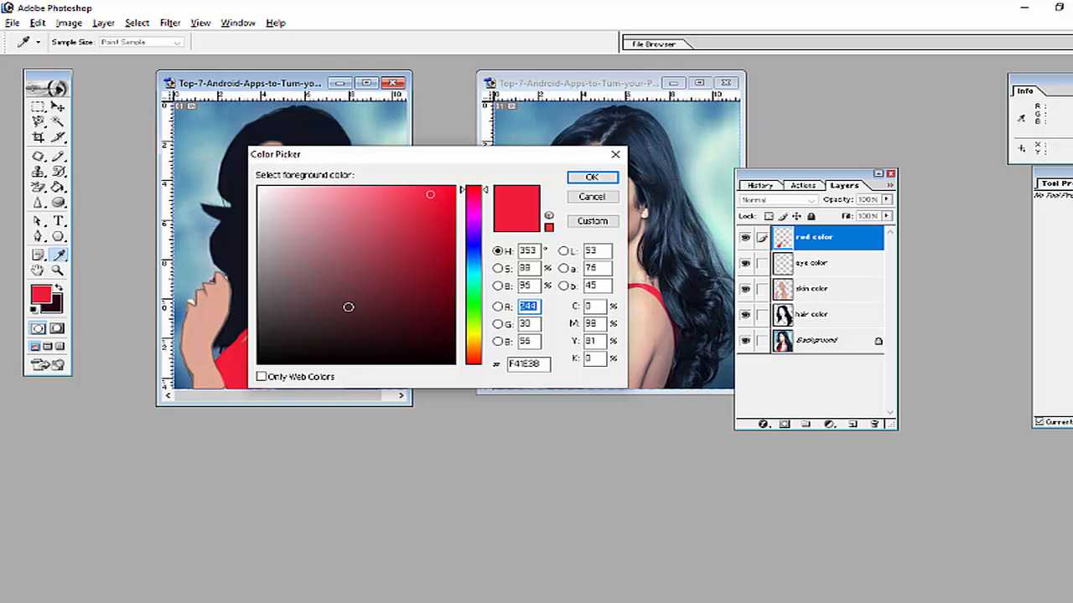
pyautogui.click(211, 310)
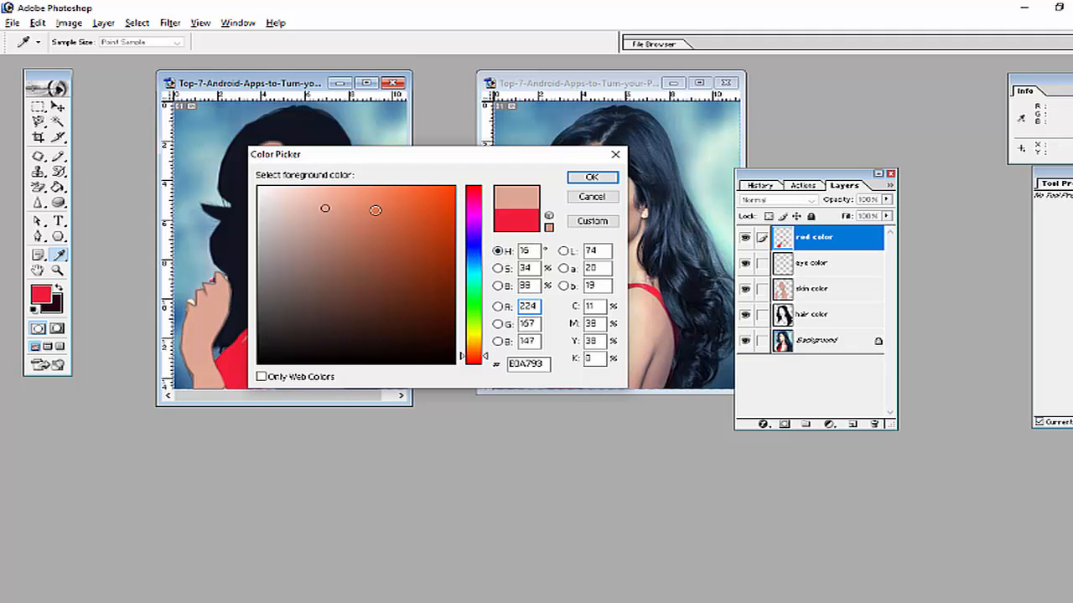
pyautogui.moveTo(329, 205)
pyautogui.mouseDown()
pyautogui.moveTo(357, 204)
pyautogui.moveTo(332, 246)
pyautogui.mouseUp()
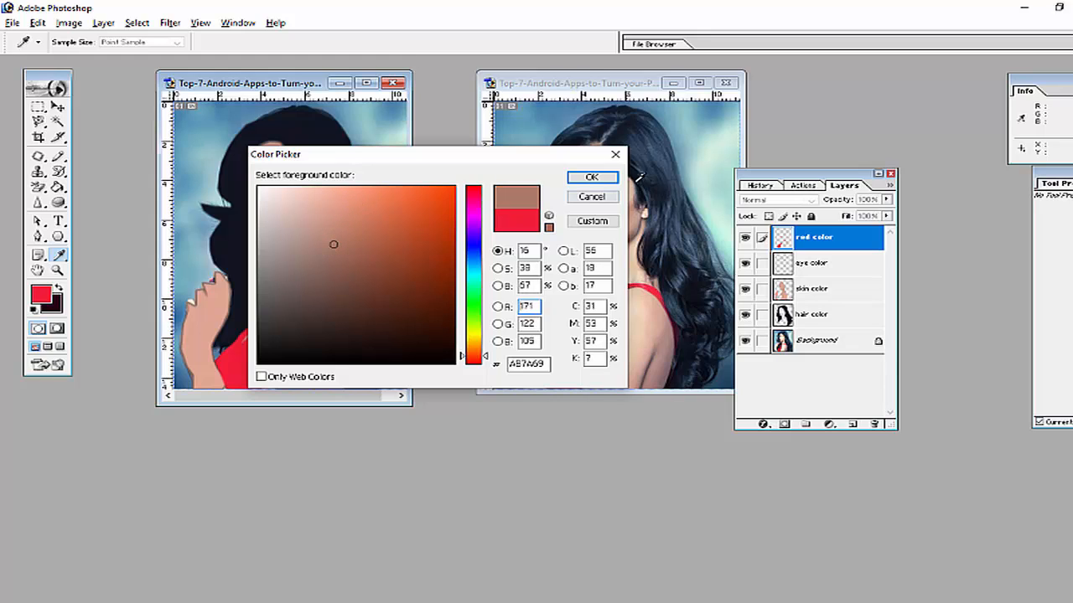
pyautogui.click(591, 177)
pyautogui.press('p')
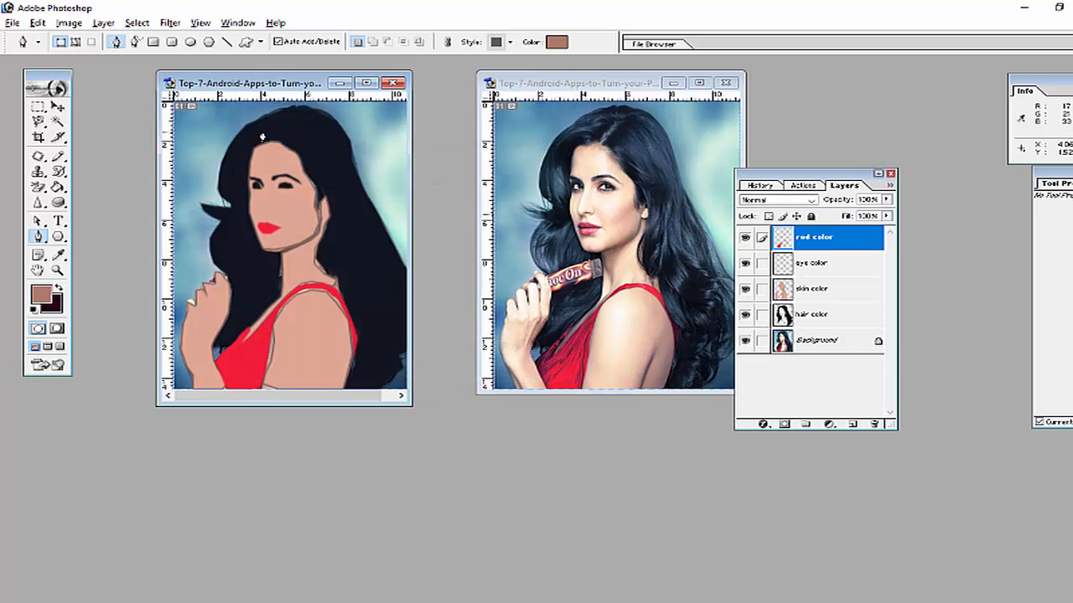
# Draw a small closed brown highlight shape in the hair at the crown, above the forehead
pyautogui.click(281, 119)
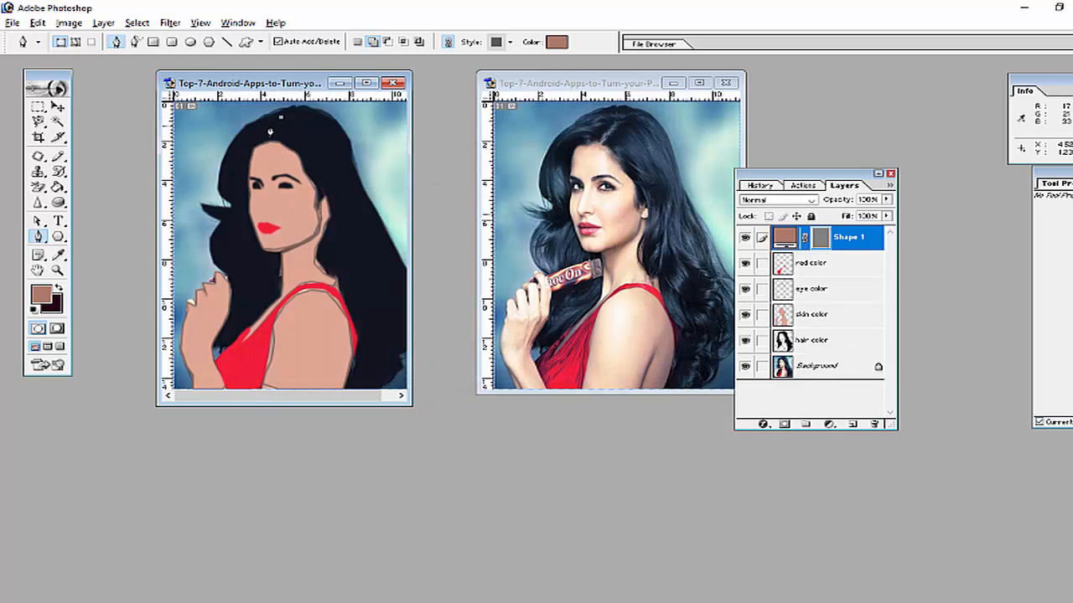
pyautogui.click(253, 132)
pyautogui.click(275, 131)
pyautogui.click(280, 119)
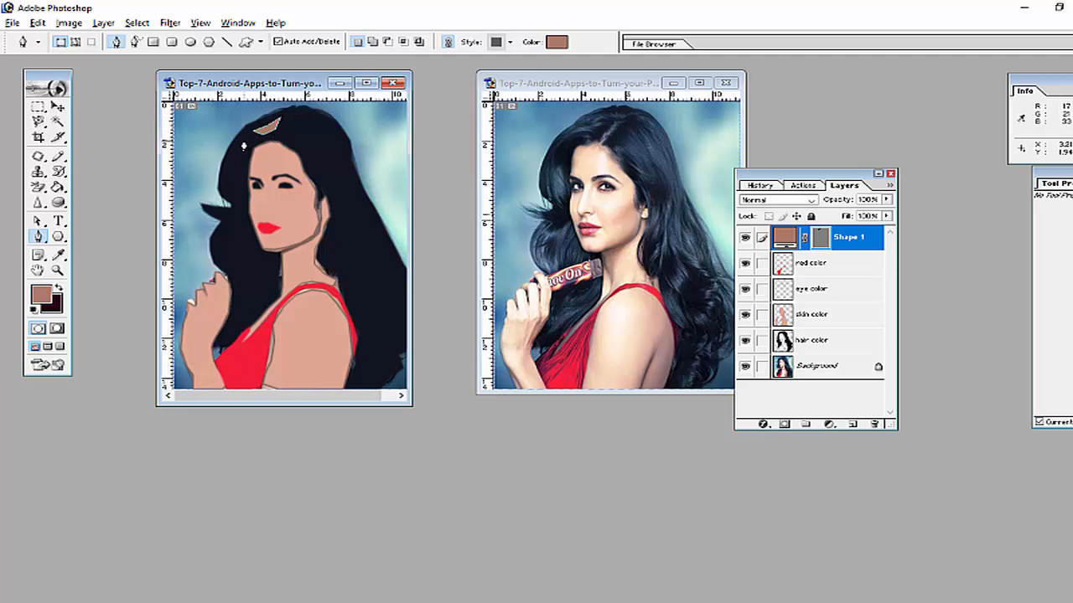
# Draw a thin curved brown highlight strand down the outer hair edge, from beside the crown highlight to above the flicked lock
pyautogui.click(244, 137)
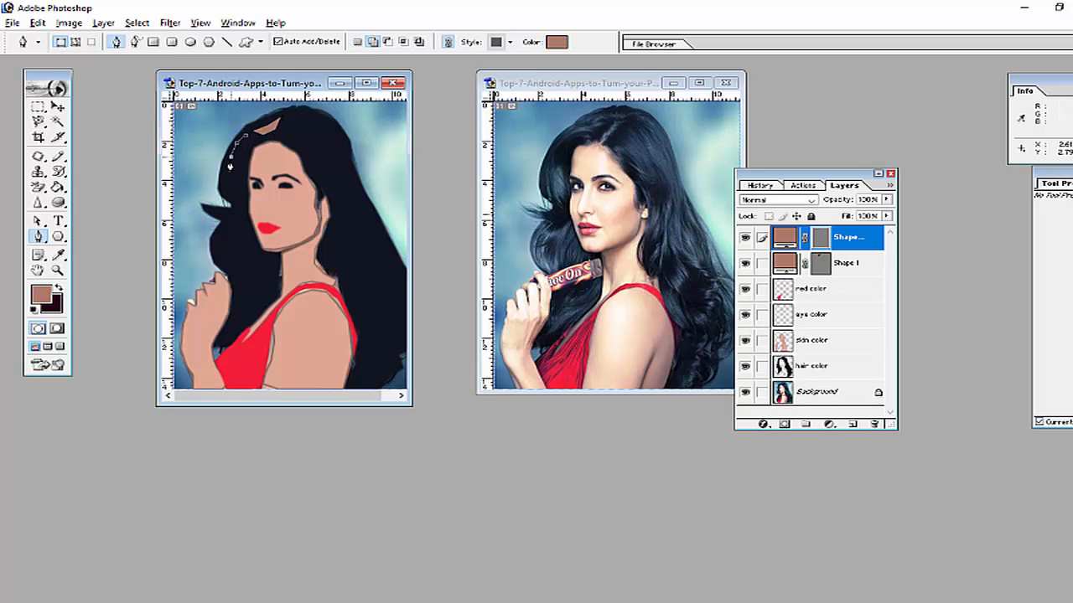
pyautogui.click(227, 178)
pyautogui.click(229, 192)
pyautogui.click(233, 171)
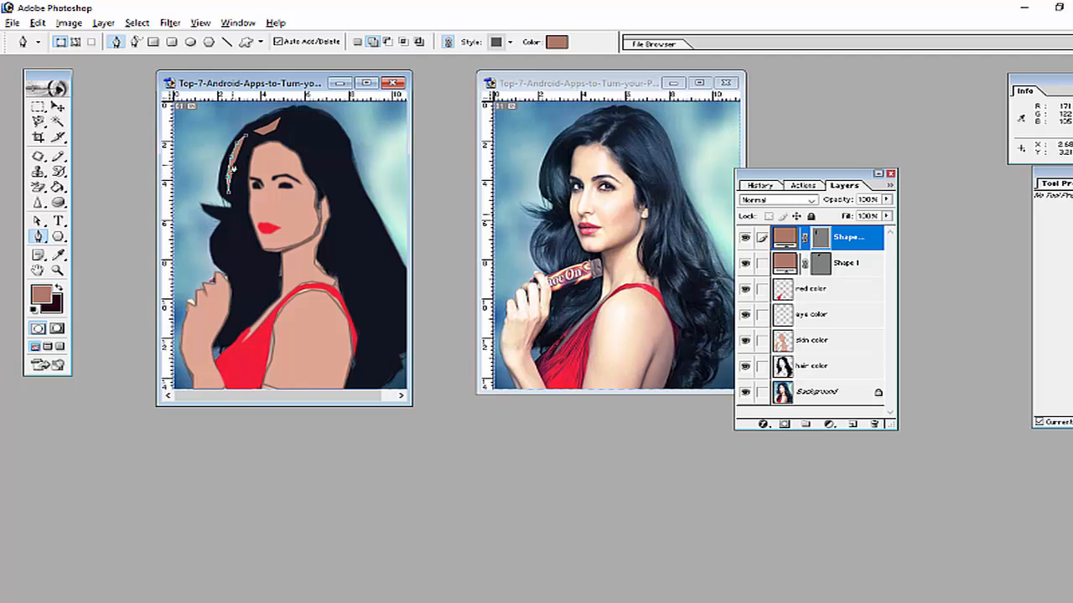
pyautogui.click(237, 154)
pyautogui.click(245, 136)
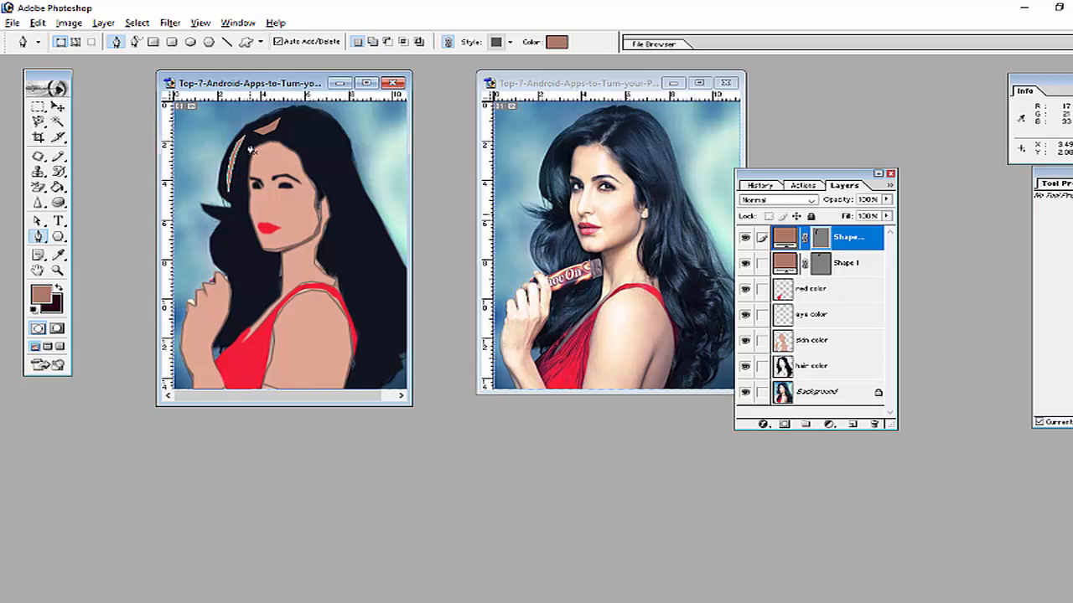
# Draw a long narrow brown highlight strand in the hair alongside the face, from the hairline down to lip level
pyautogui.click(250, 141)
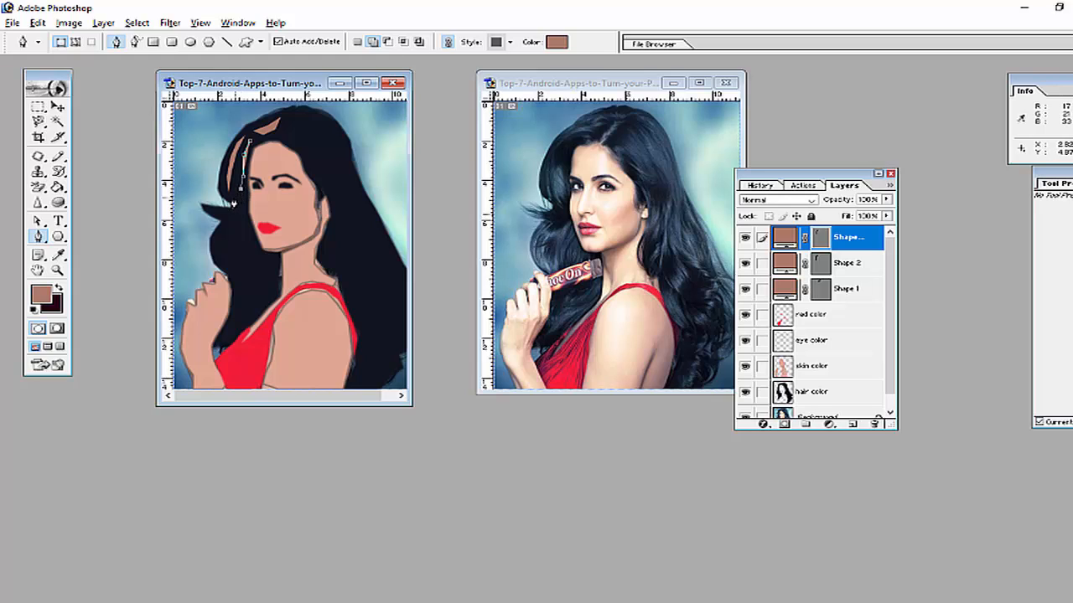
pyautogui.click(241, 222)
pyautogui.click(238, 204)
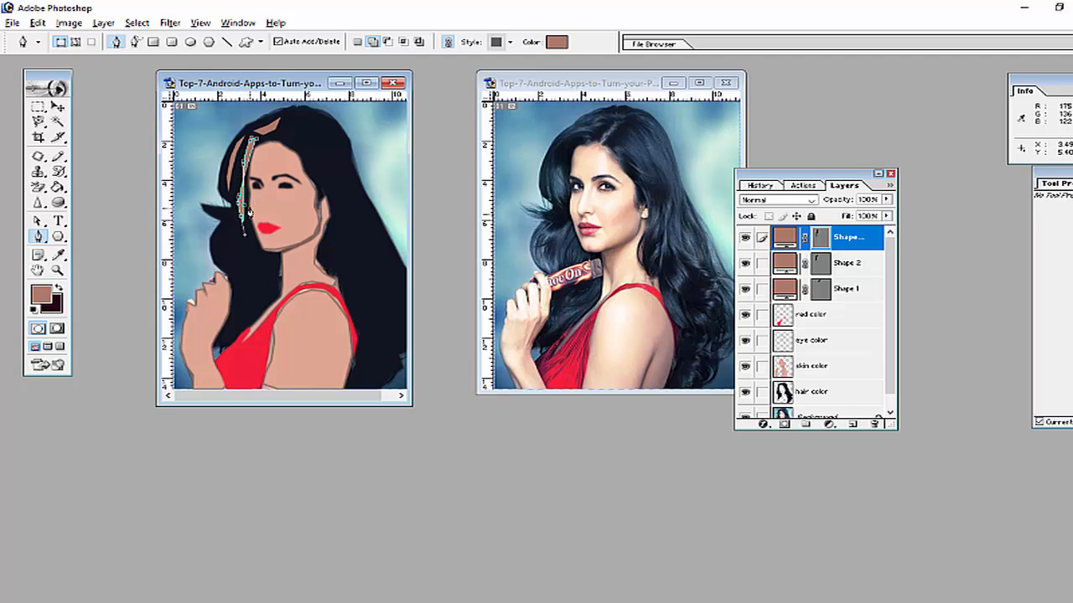
pyautogui.press('Return')
pyautogui.click(257, 143)
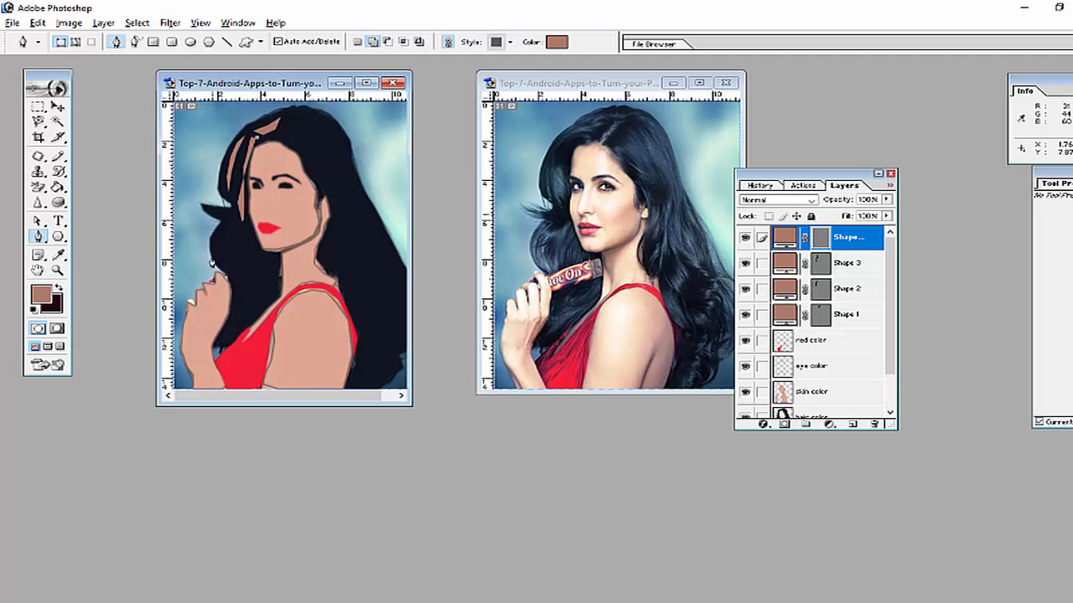
pyautogui.moveTo(231, 226); pyautogui.dragTo(226, 238)
pyautogui.click(38, 22)
pyautogui.click(52, 69)
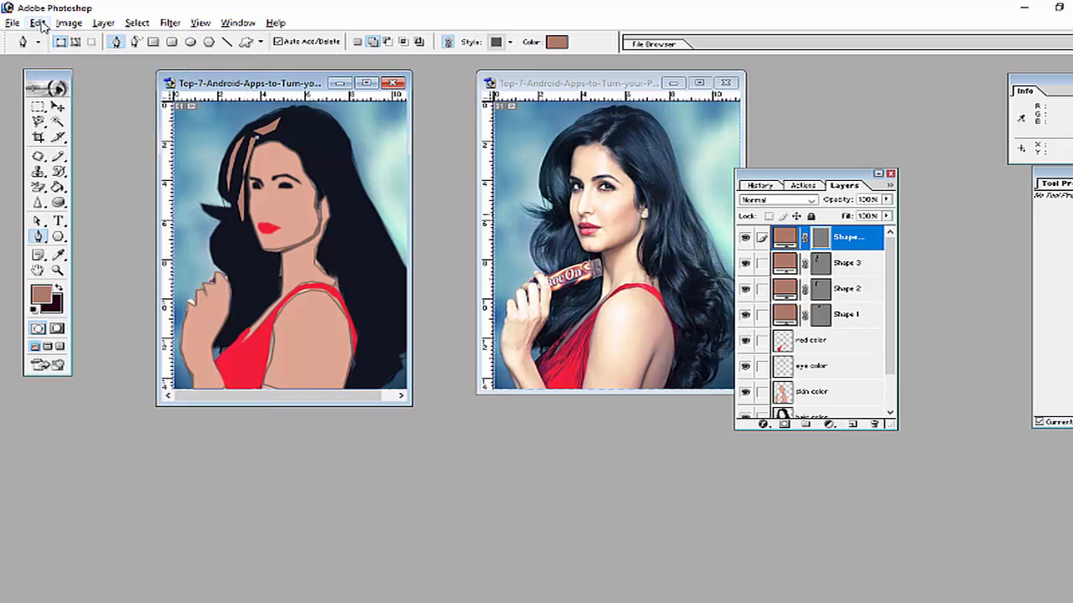
pyautogui.click(38, 23)
pyautogui.click(50, 69)
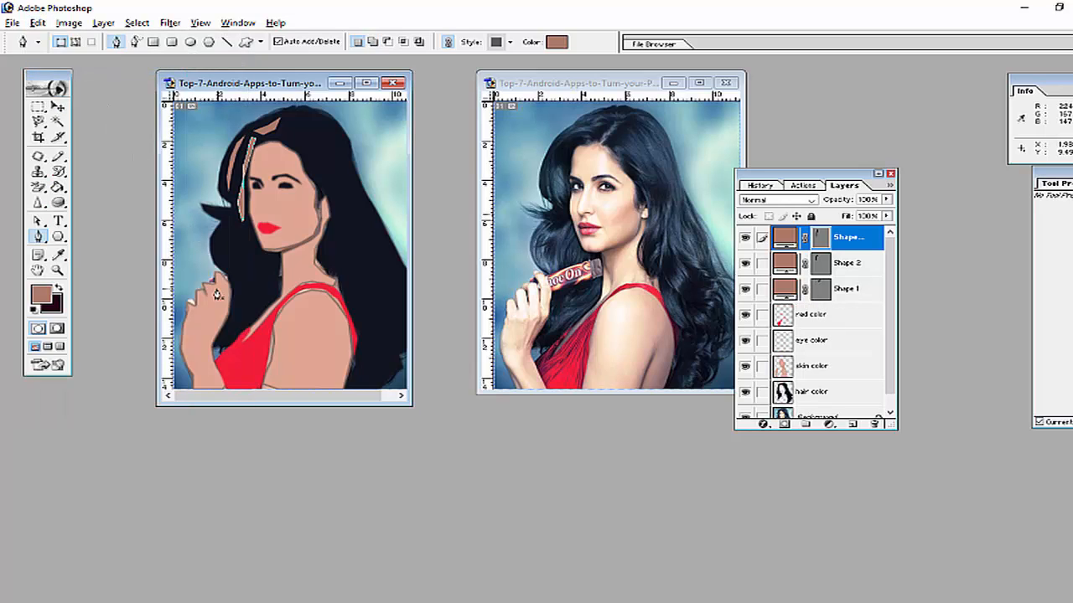
pyautogui.hotkey('ctrl', 'shift', 'z')
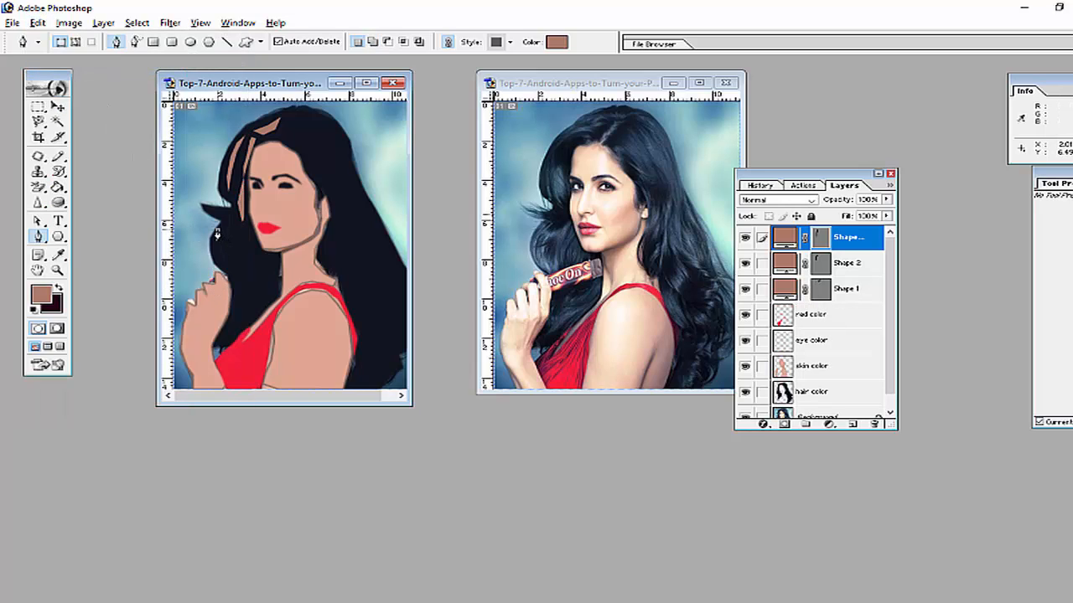
# Draw a small closed brown highlight shape in the outer hair curl just above the raised hand
pyautogui.click(213, 241)
pyautogui.click(216, 252)
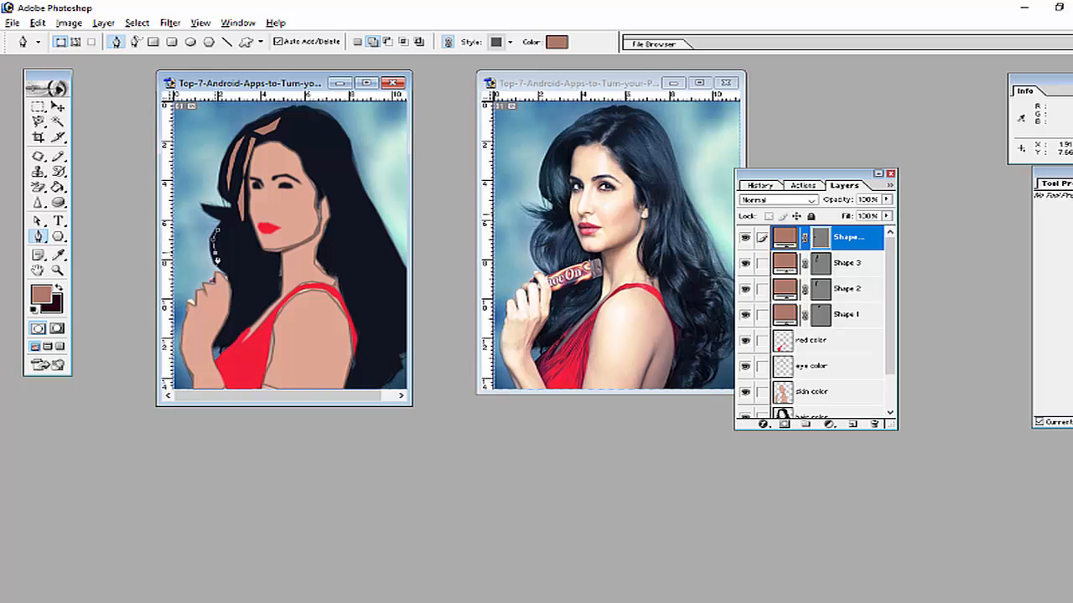
pyautogui.click(224, 253)
pyautogui.click(226, 243)
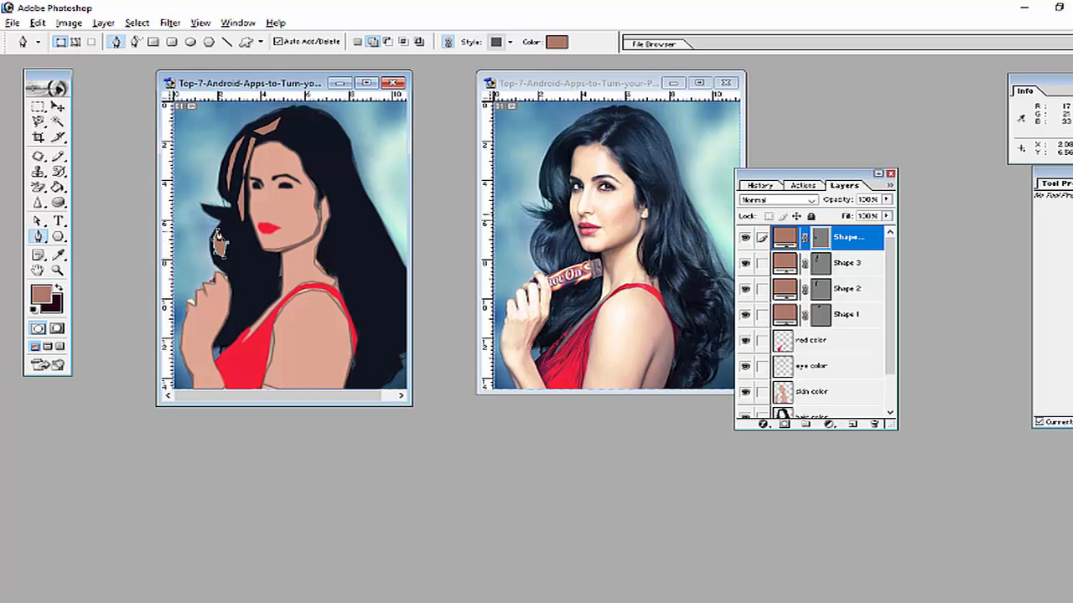
pyautogui.click(216, 238)
# Draw a wavy brown highlight strand beside the curl's highlight, running down through the hair next to the raised fingers
pyautogui.click(225, 228)
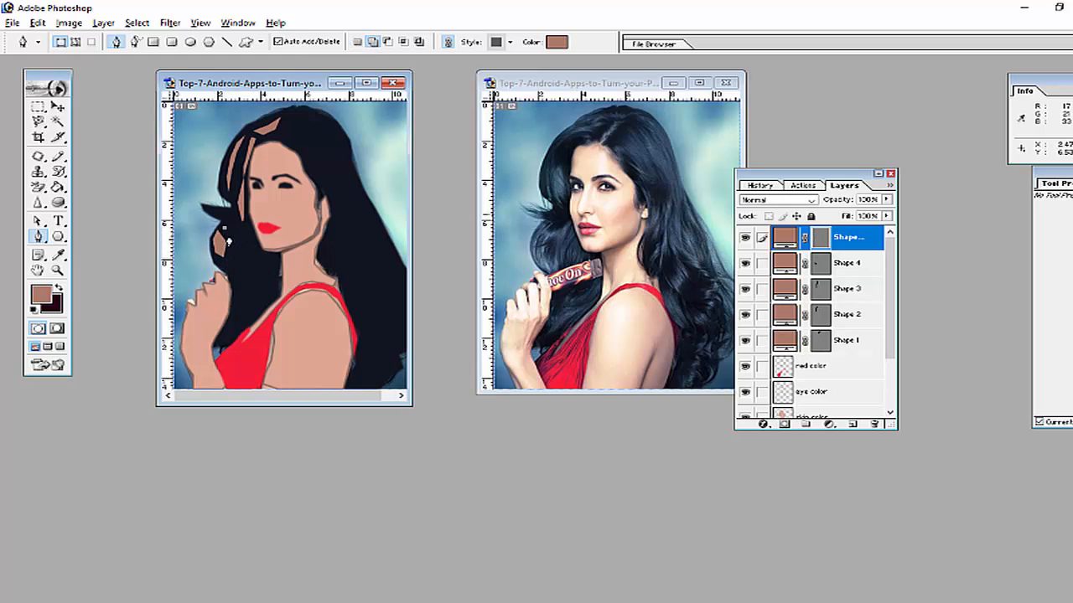
pyautogui.click(231, 239)
pyautogui.click(230, 251)
pyautogui.click(227, 264)
pyautogui.click(238, 277)
pyautogui.click(248, 275)
pyautogui.click(246, 268)
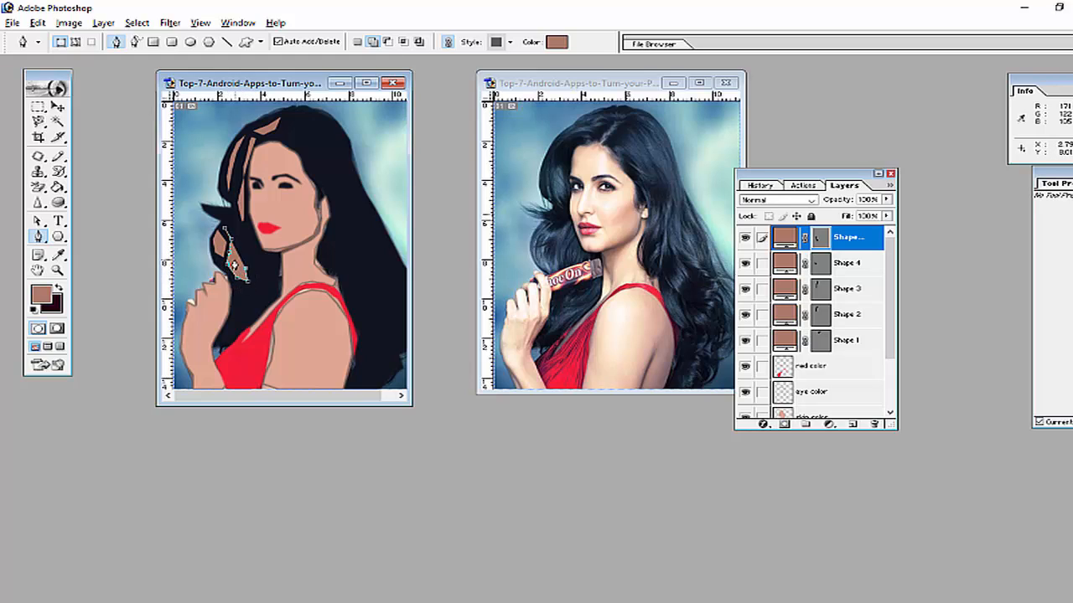
pyautogui.click(232, 253)
pyautogui.click(237, 245)
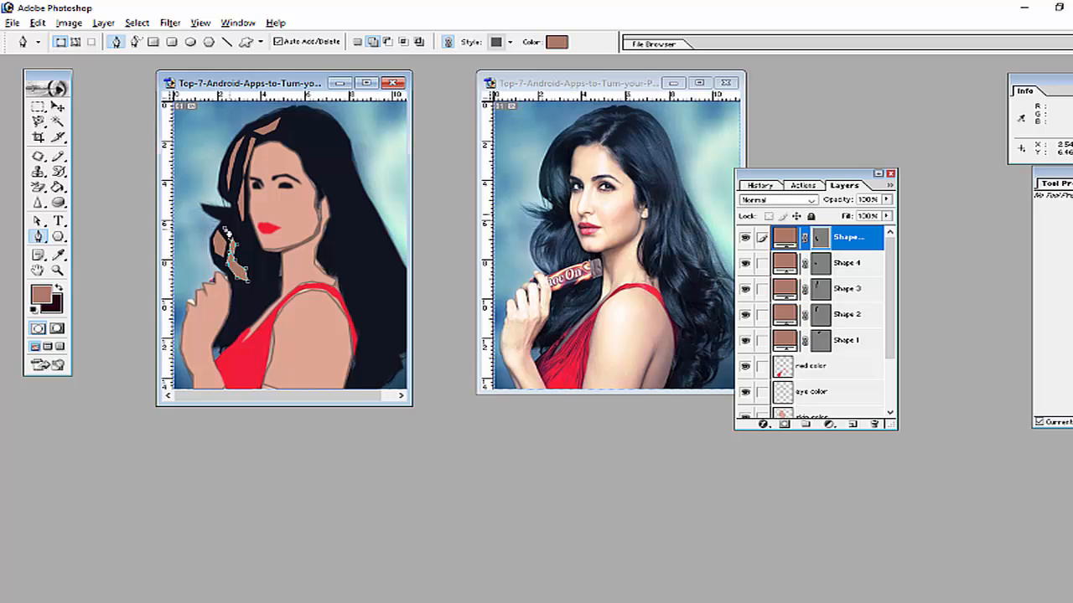
pyautogui.click(225, 229)
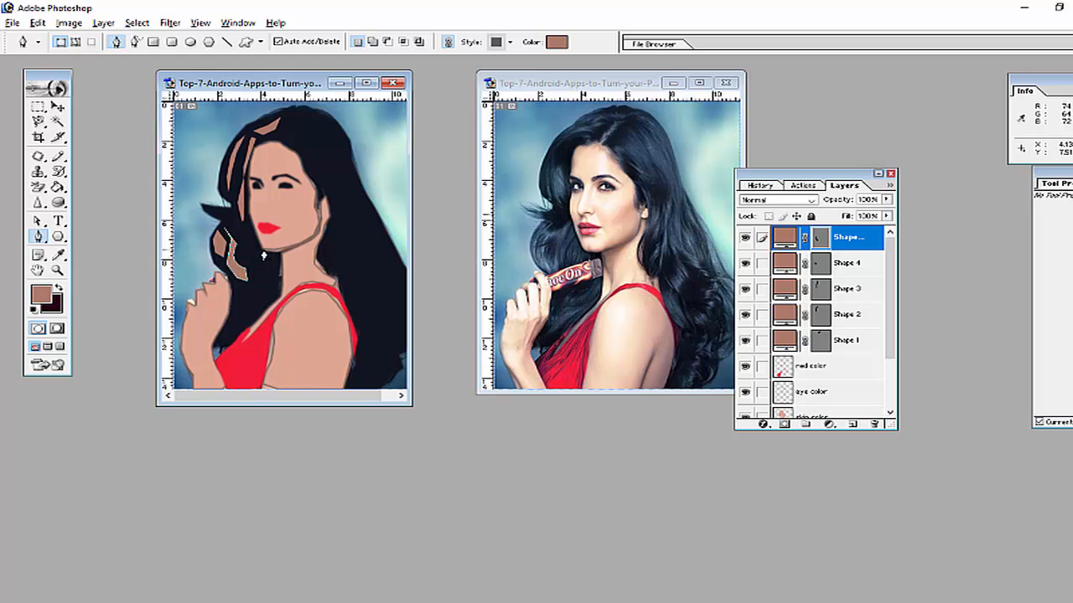
# Draw a curved, tapering brown highlight in the hair on the ear side, from the top of the head down the outer edge
pyautogui.click(311, 120)
pyautogui.click(326, 129)
pyautogui.click(338, 140)
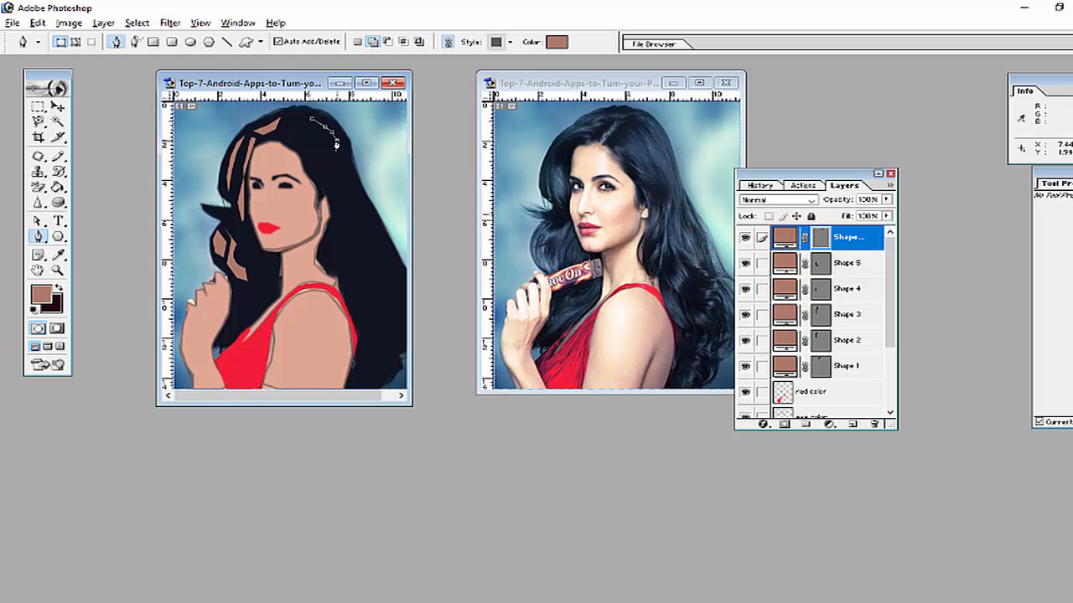
pyautogui.click(345, 154)
pyautogui.click(345, 173)
pyautogui.click(336, 156)
pyautogui.click(323, 136)
pyautogui.click(310, 126)
# Draw a long, narrow brown highlight strand from the crown down through the hair behind the ear to about chin level
pyautogui.click(306, 134)
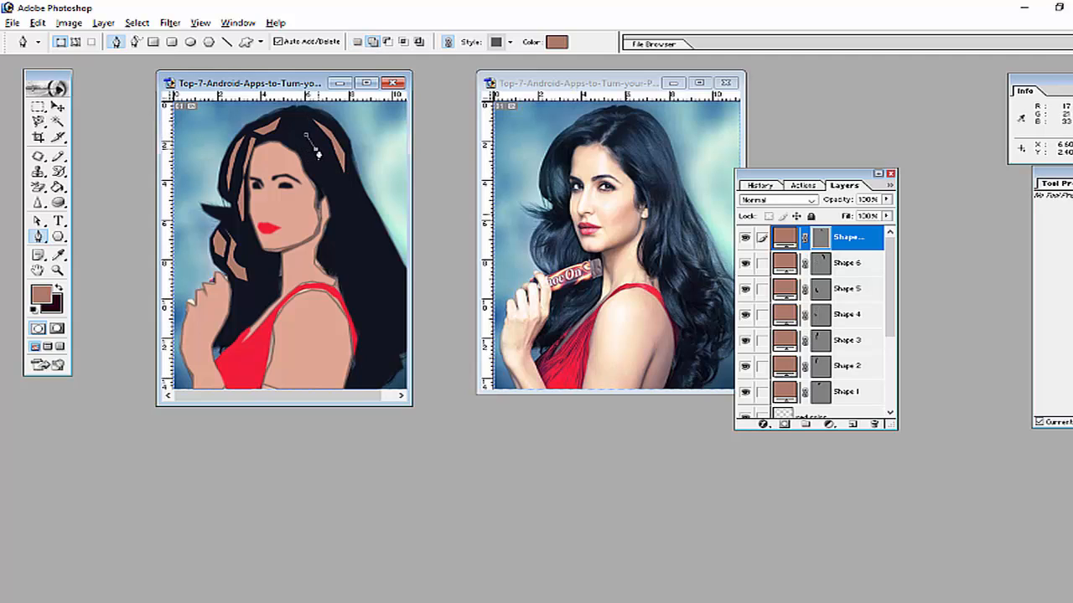
pyautogui.click(340, 178)
pyautogui.click(364, 219)
pyautogui.click(353, 232)
pyautogui.click(349, 210)
pyautogui.click(335, 182)
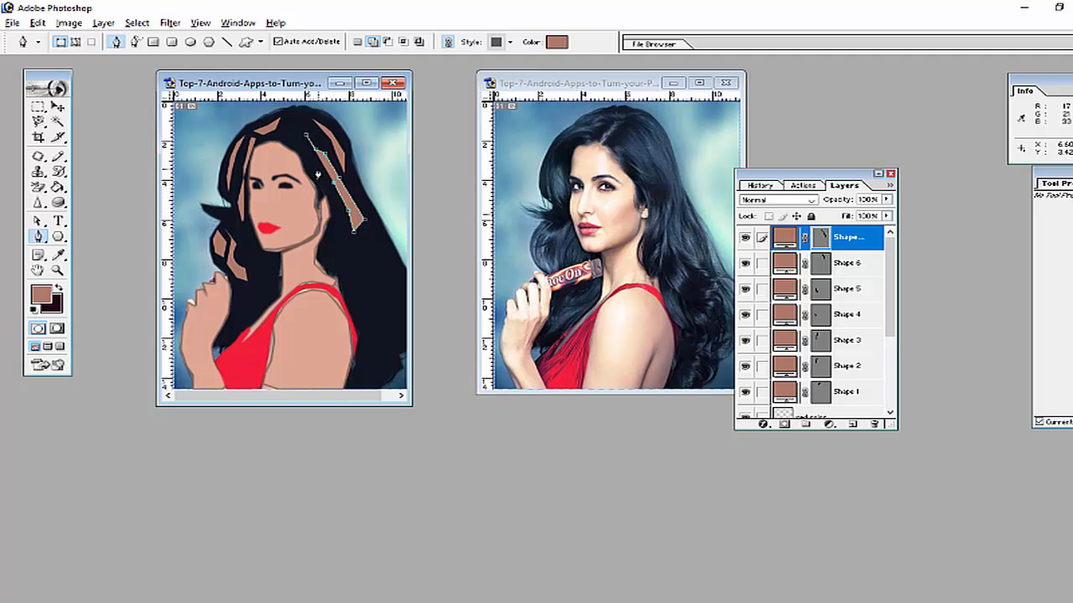
pyautogui.click(308, 148)
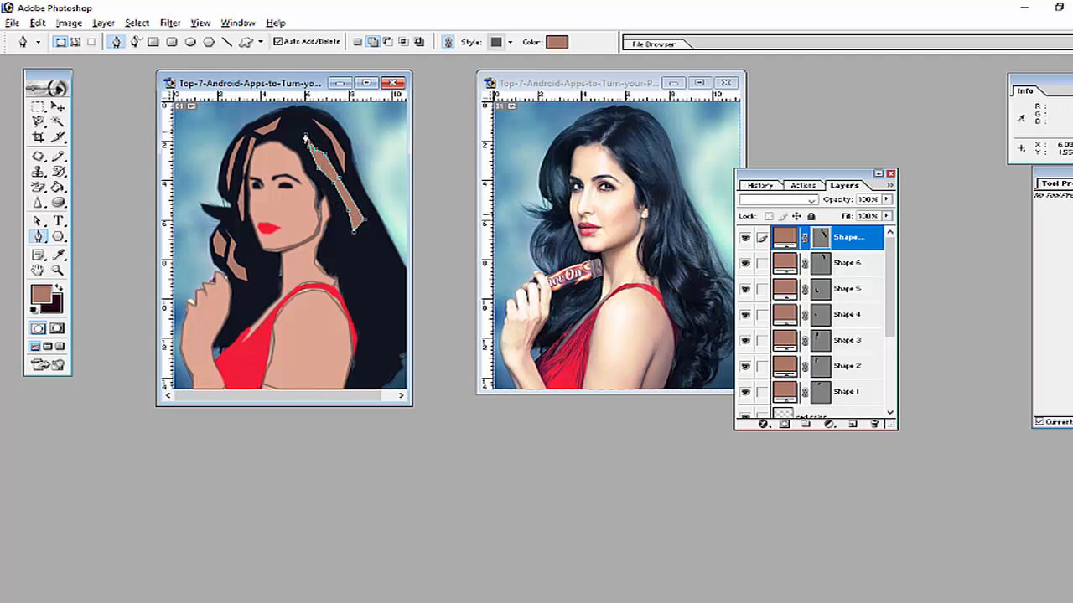
pyautogui.click(306, 137)
# Add a small pointed brown highlight shape at the crown, between the two upper strands on the ear side
pyautogui.click(304, 123)
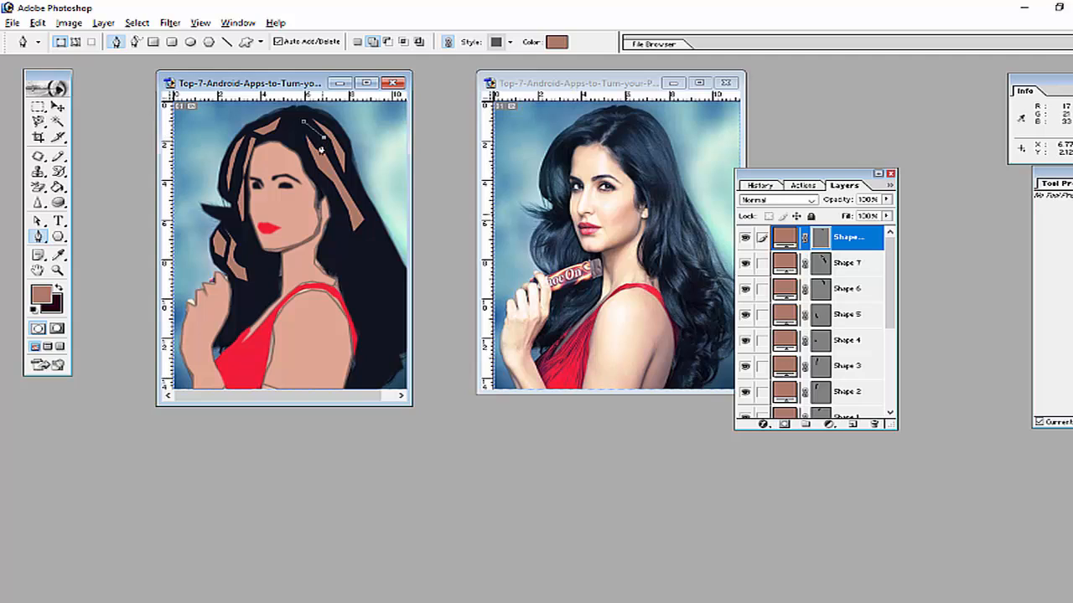
pyautogui.click(311, 138)
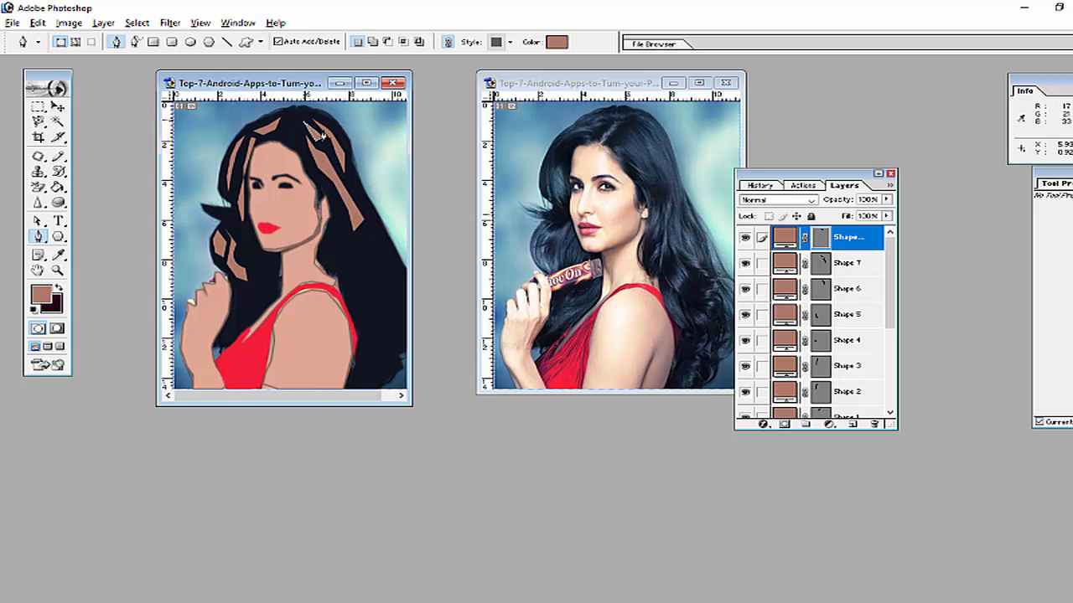
pyautogui.click(326, 139)
# Draw a long brown highlight down the outer edge of the back hair, with its upper end tapering inward below the crown strand
pyautogui.click(369, 239)
pyautogui.click(387, 261)
pyautogui.click(397, 285)
pyautogui.click(391, 321)
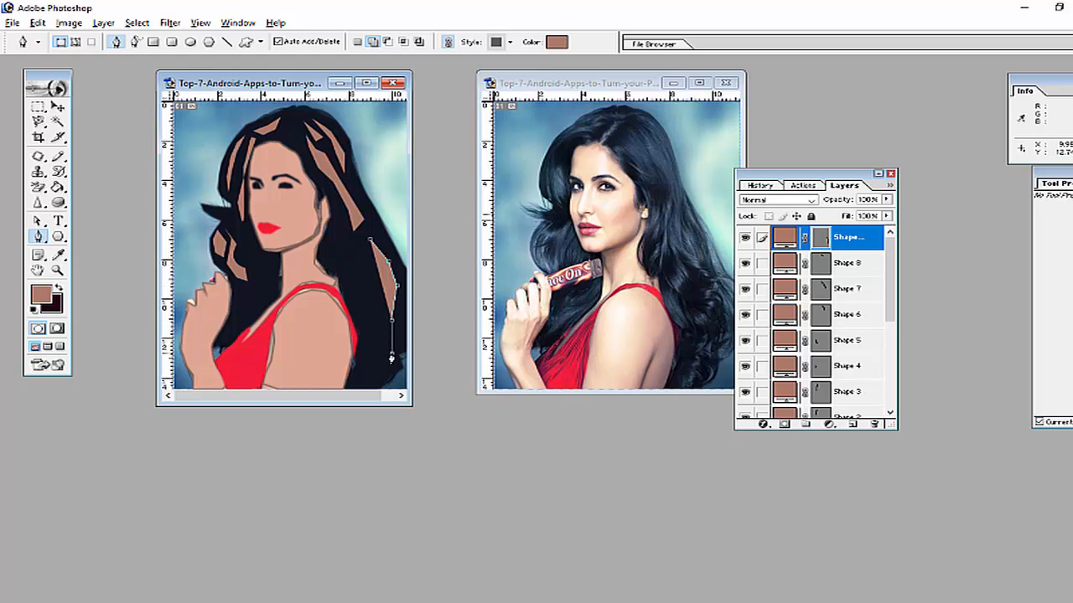
pyautogui.click(391, 353)
pyautogui.click(386, 297)
pyautogui.click(382, 268)
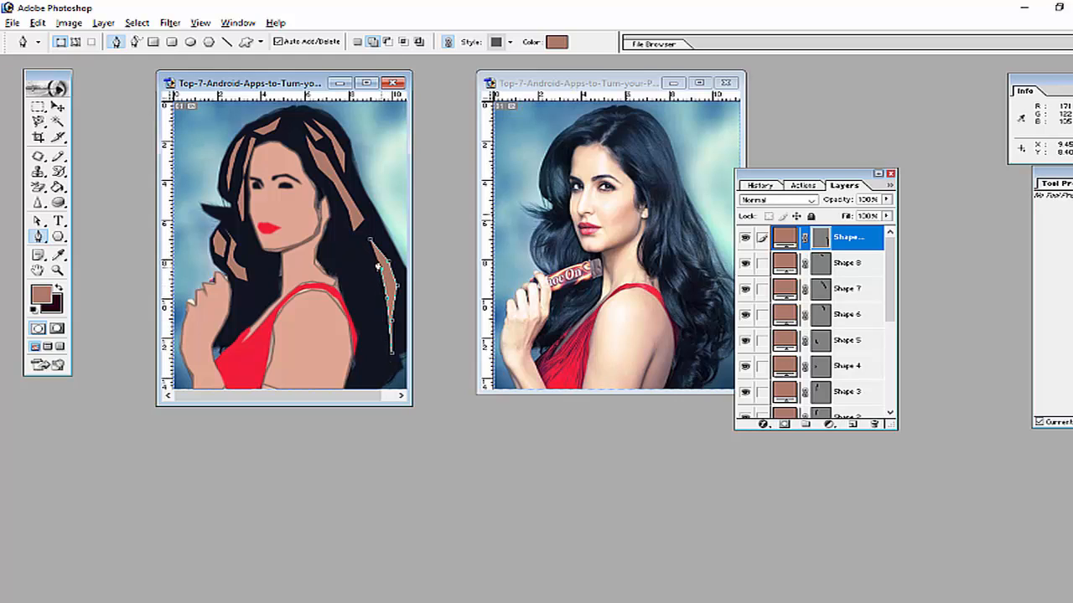
pyautogui.click(342, 238)
pyautogui.click(370, 239)
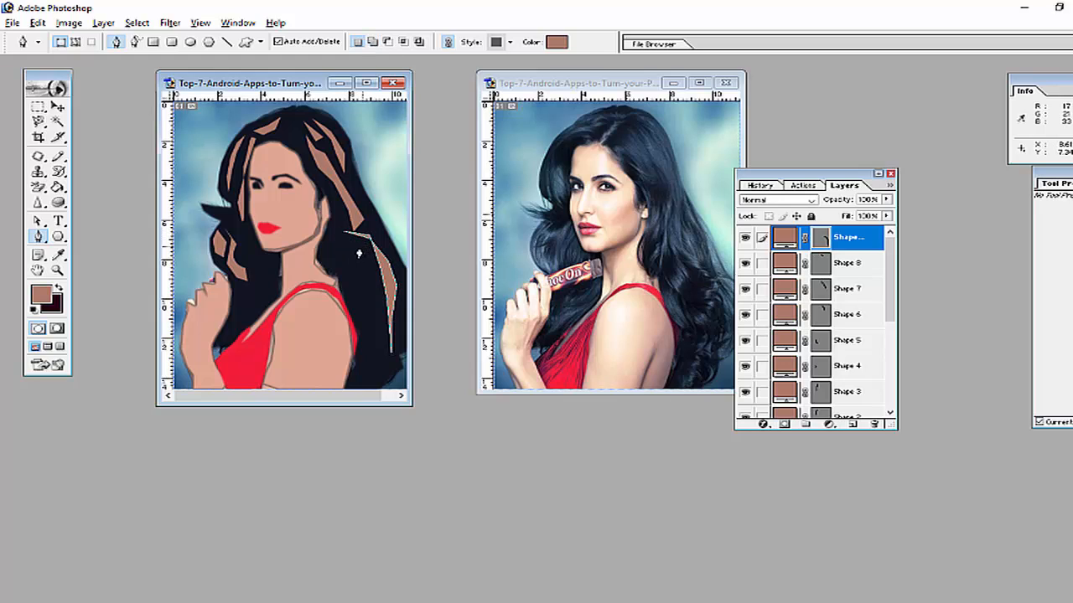
# Draw a small angular brown highlight in the hair behind the neck, extending down toward the shoulder
pyautogui.click(346, 245)
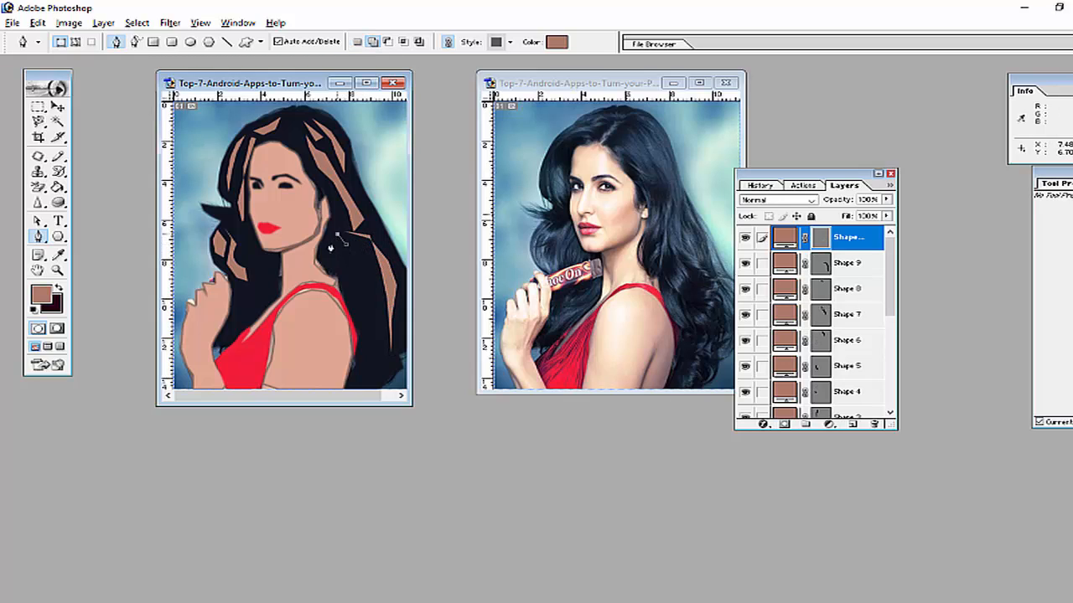
pyautogui.click(331, 252)
pyautogui.click(345, 261)
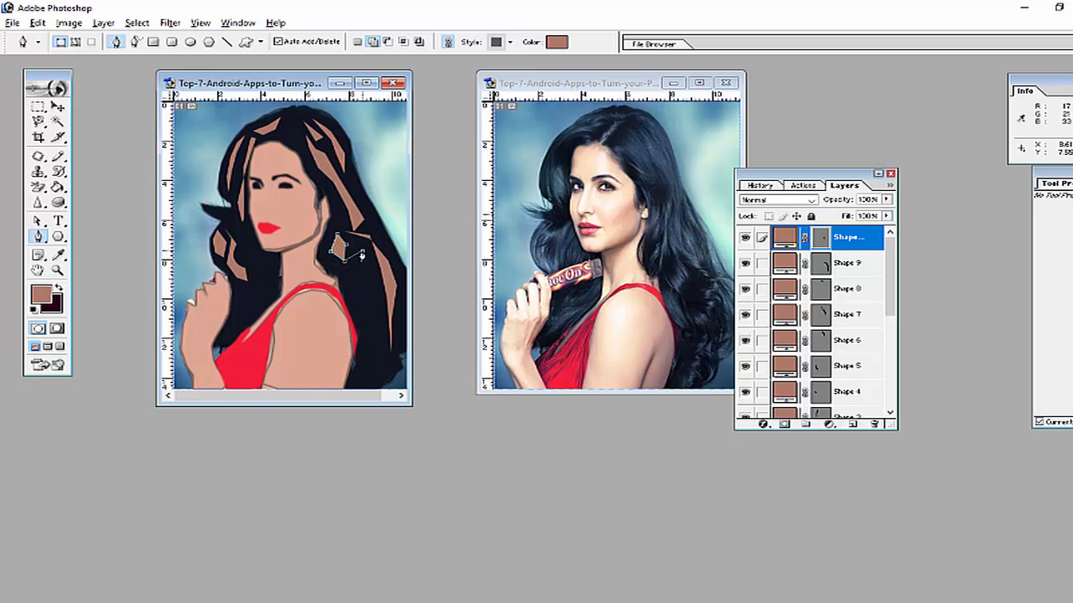
pyautogui.click(362, 252)
pyautogui.click(340, 249)
pyautogui.click(370, 277)
pyautogui.click(370, 265)
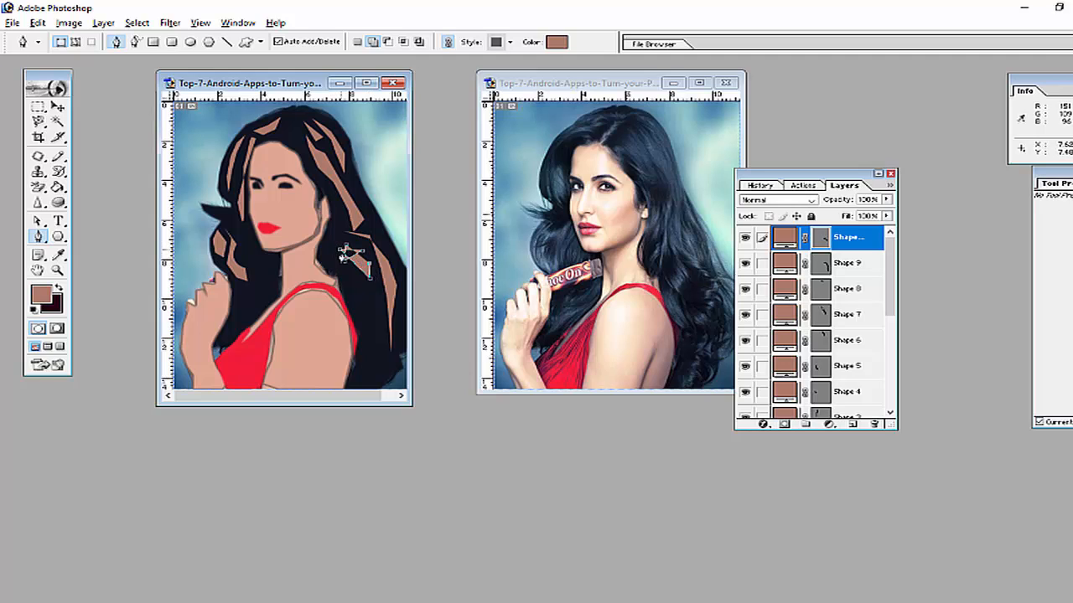
pyautogui.click(340, 250)
pyautogui.click(347, 246)
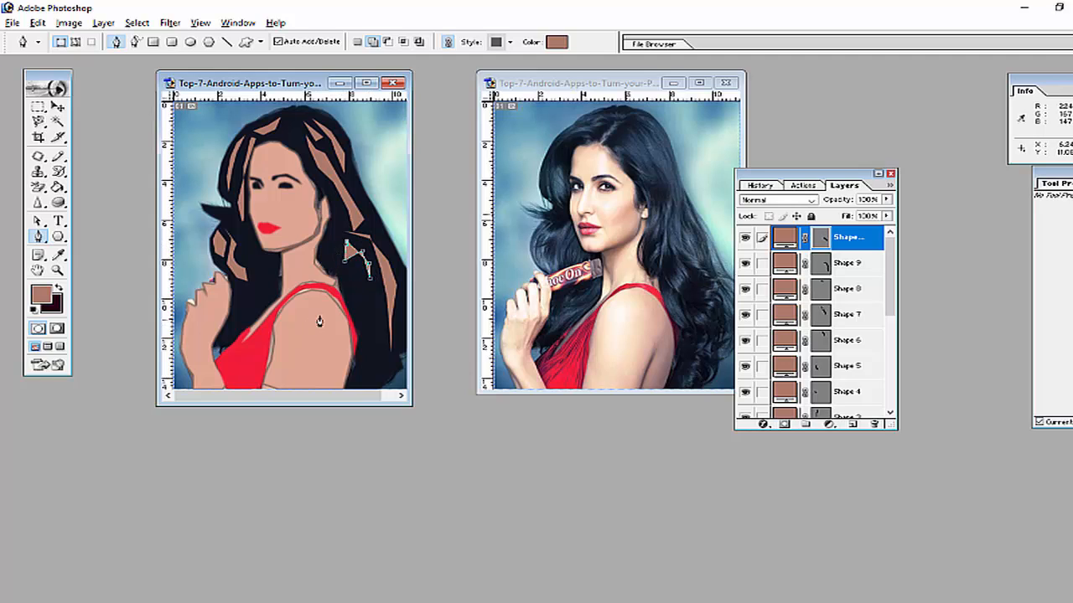